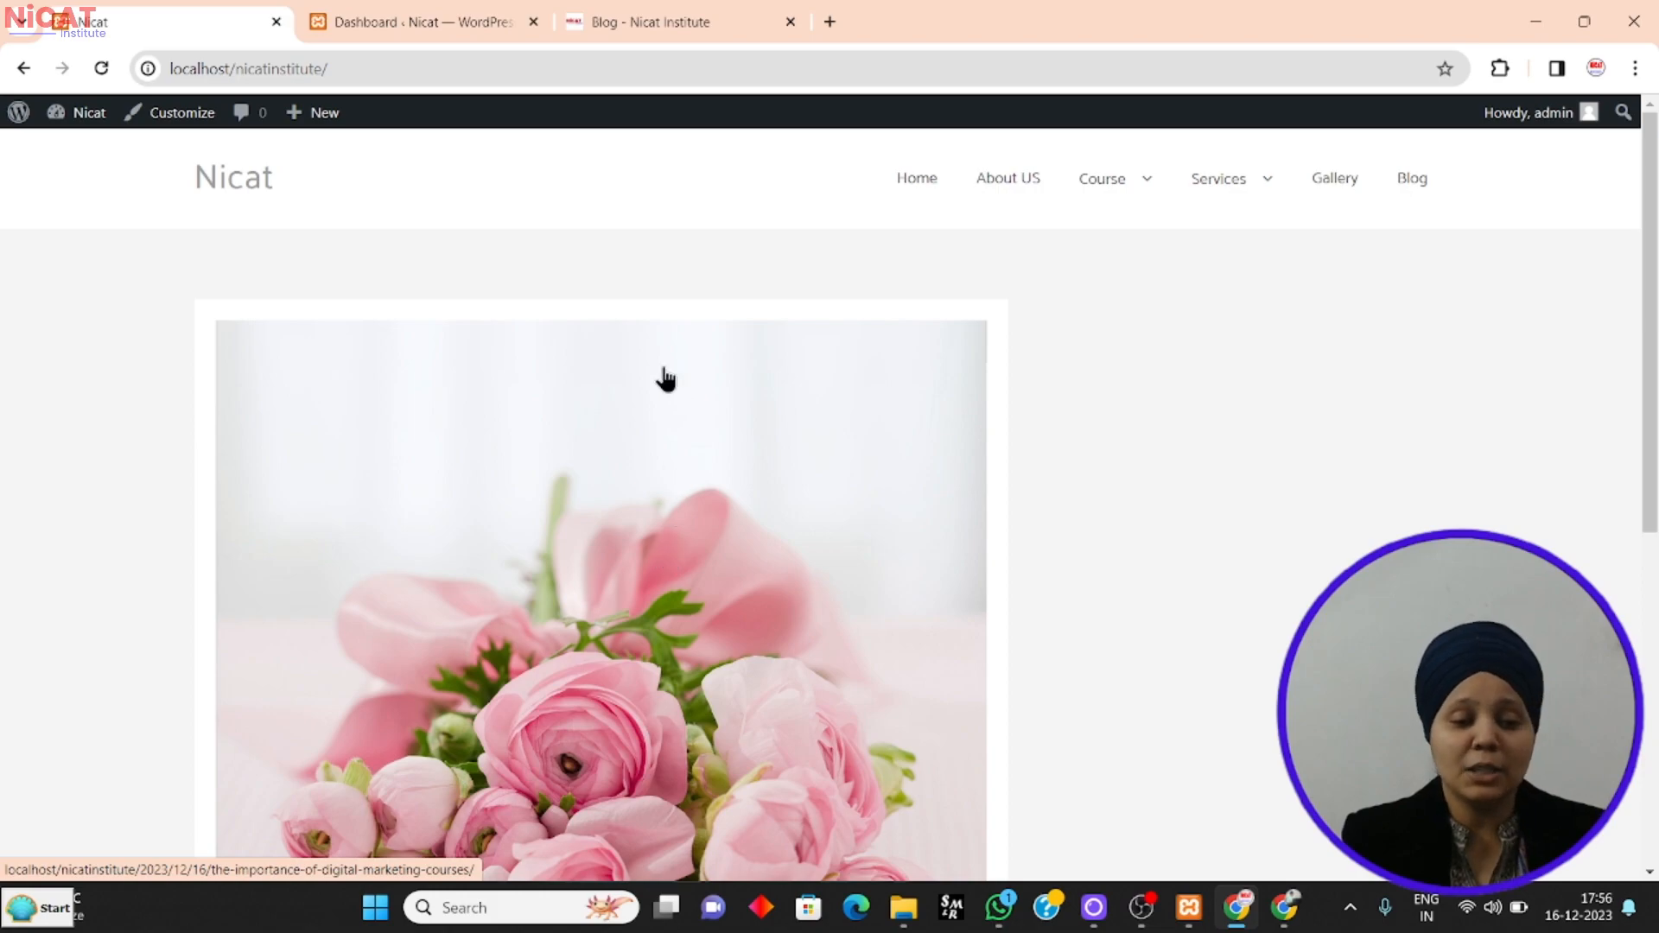
Go to the post categories in the WordPress dashboard and open the Uncategorized category for editing.
left_click(406, 16)
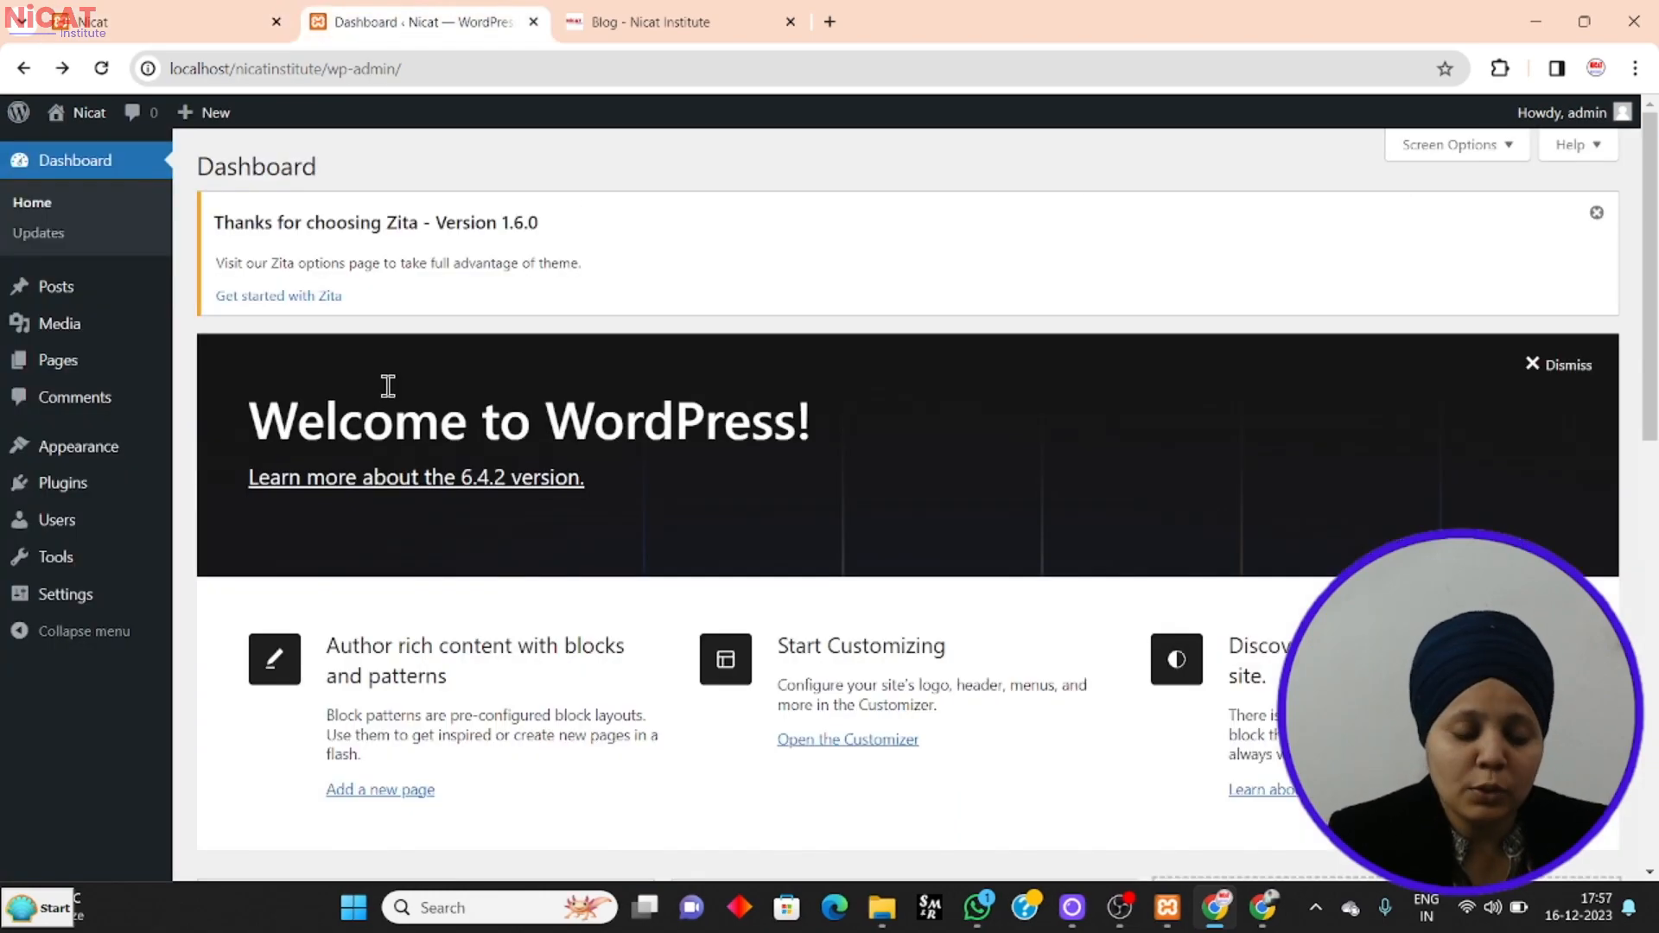
mouse_move(78, 291)
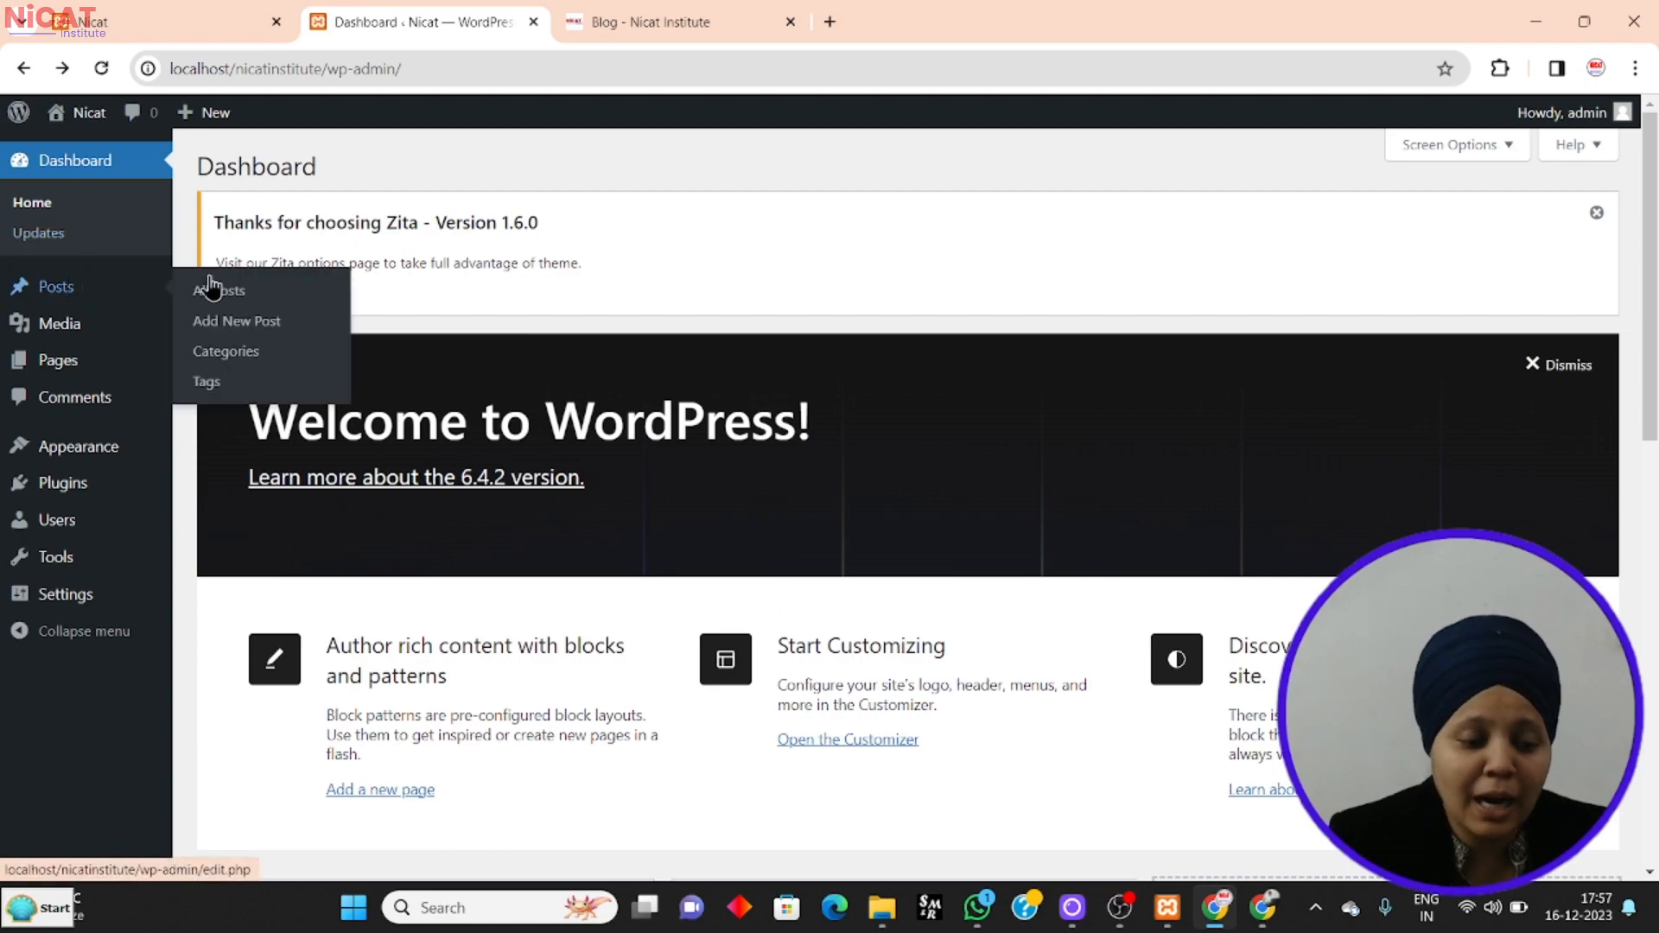
left_click(241, 359)
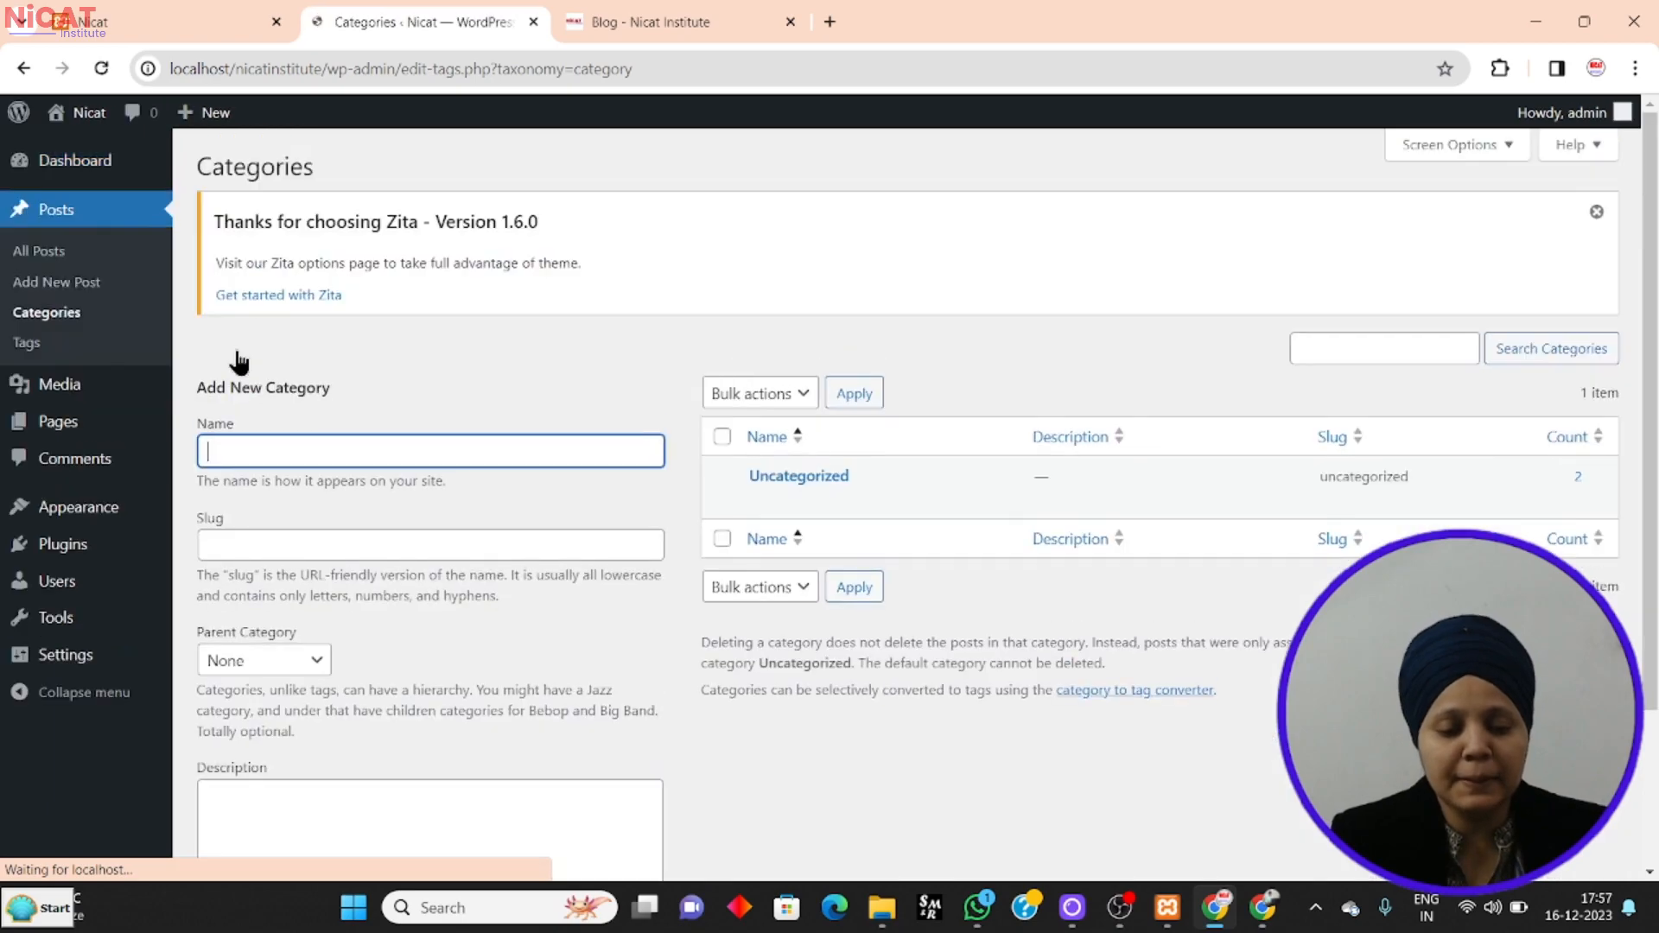
mouse_move(794, 506)
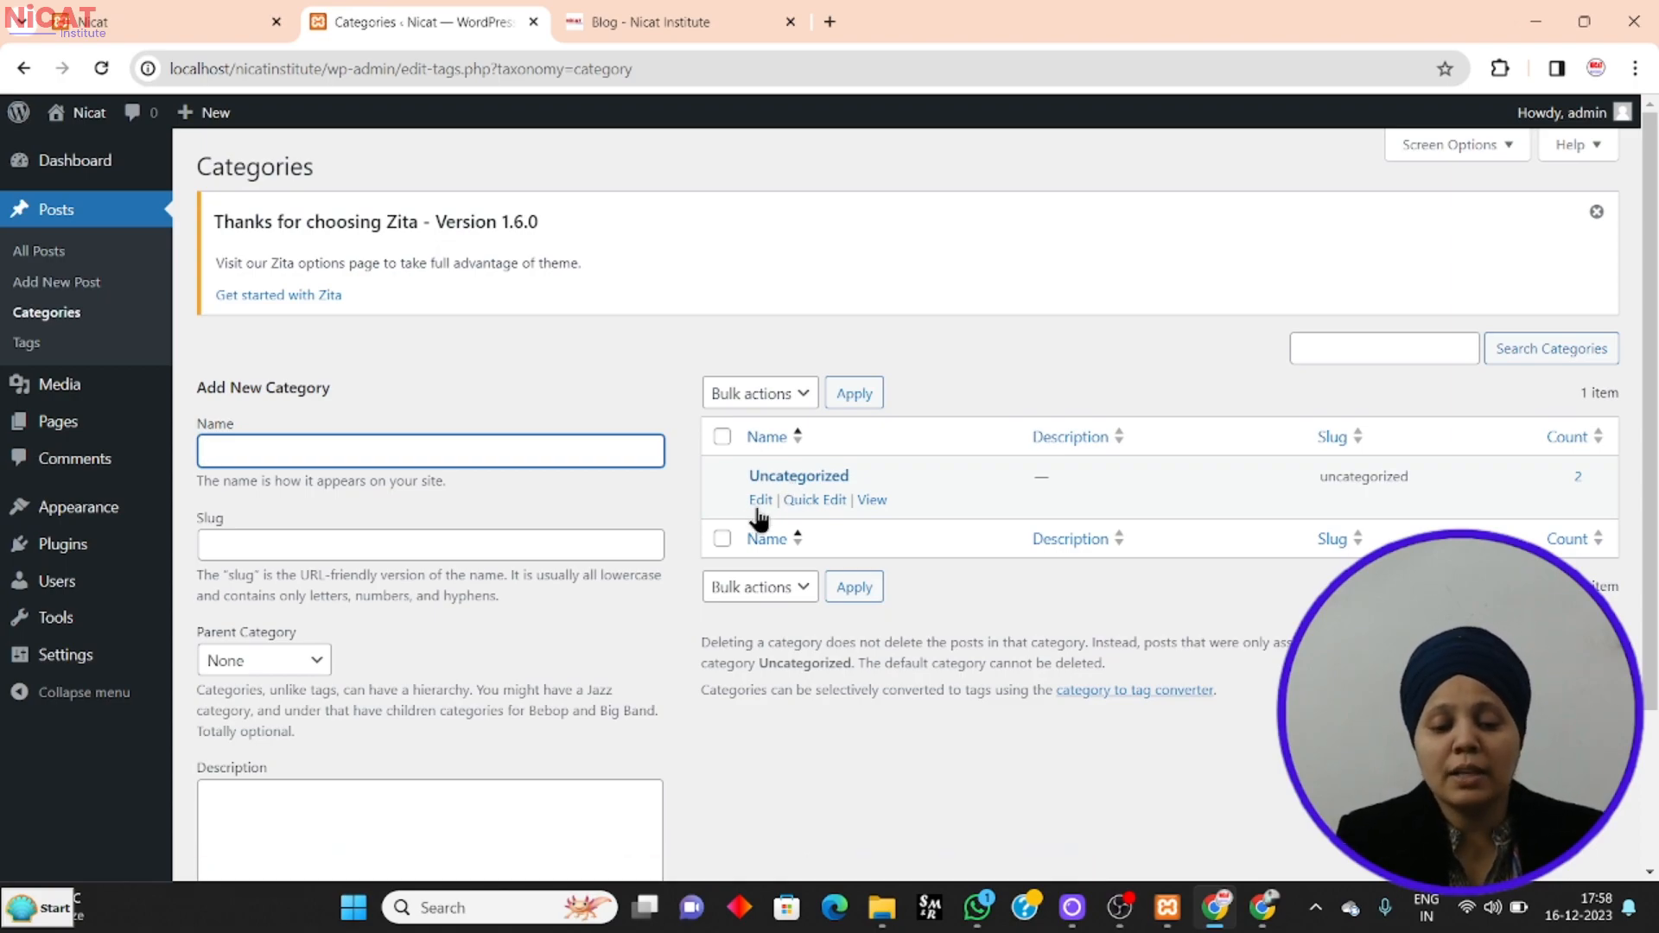
left_click(761, 502)
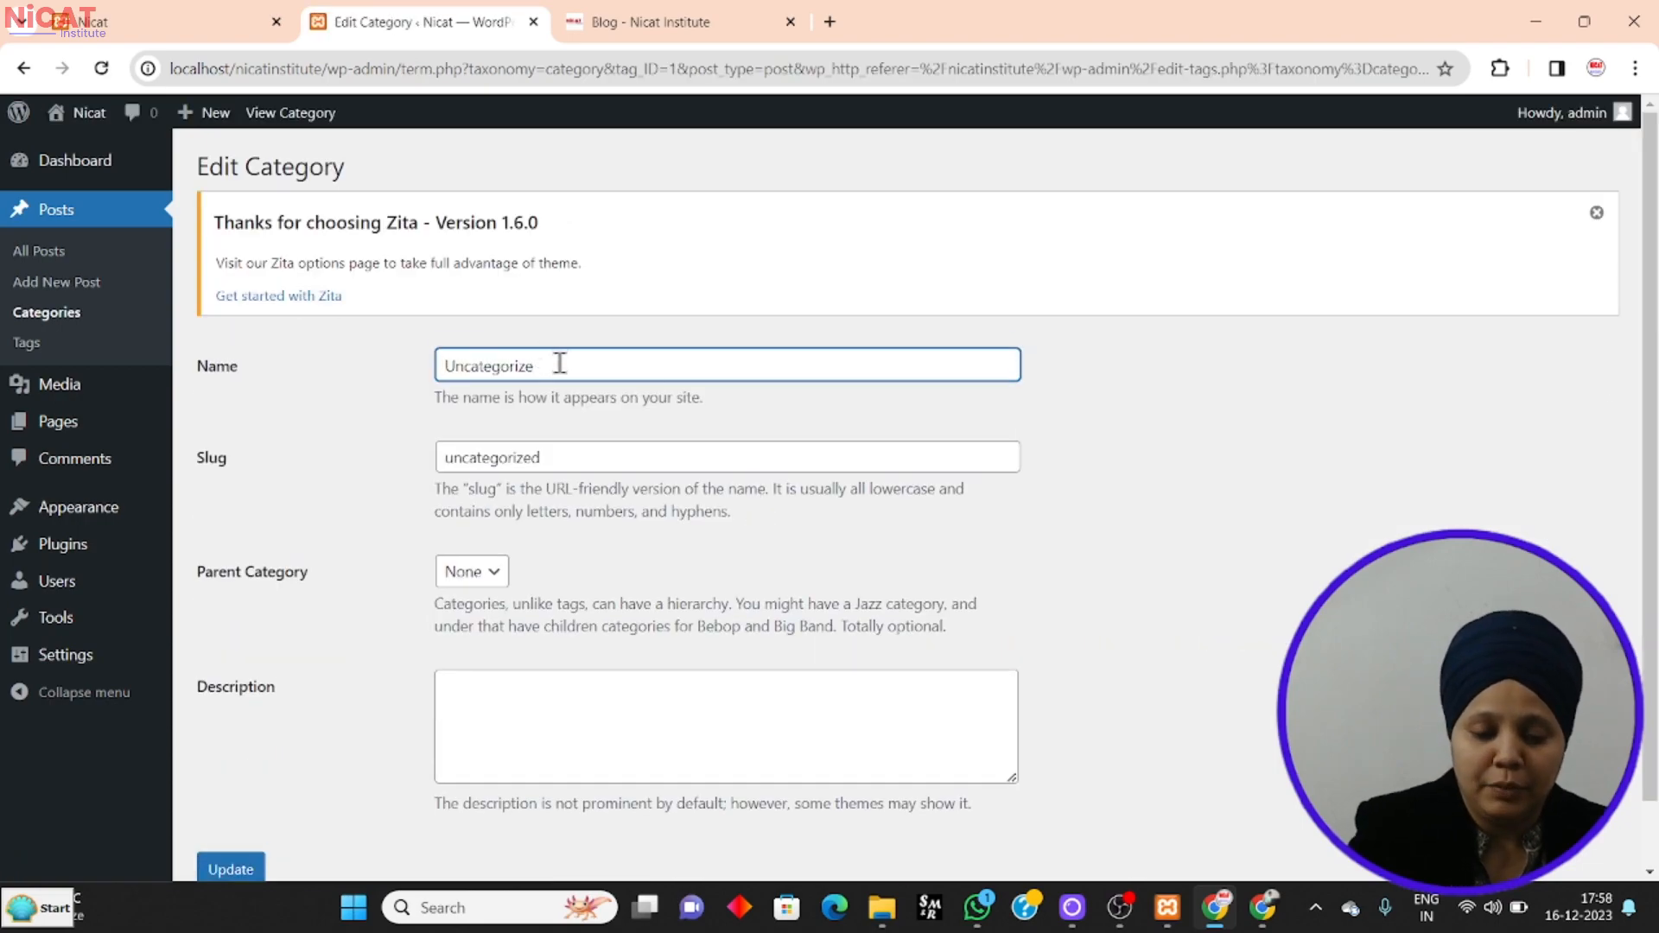
Rename the Uncategorized category as "digital marketing".
key("BackSpace")
key("BackSpace")
key("BackSpace")
key("BackSpace")
key("BackSpace")
key("BackSpace")
key("BackSpace")
key("BackSpace")
key("BackSpace")
key("BackSpace")
key("BackSpace")
key("BackSpace")
type("d")
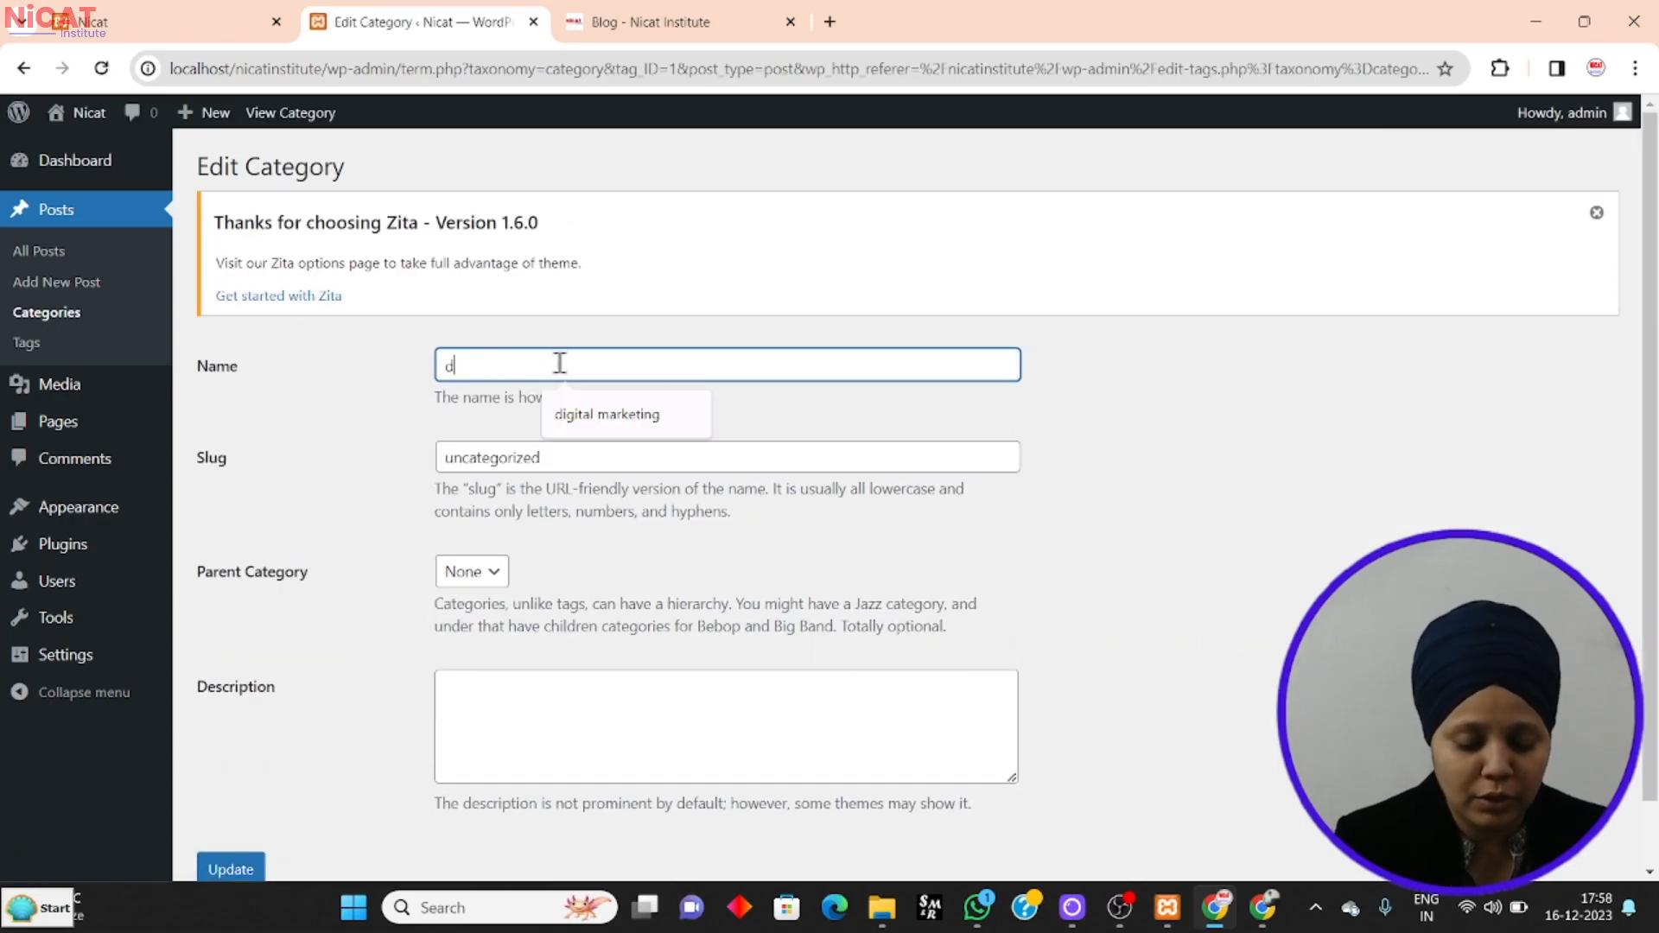
type("igita")
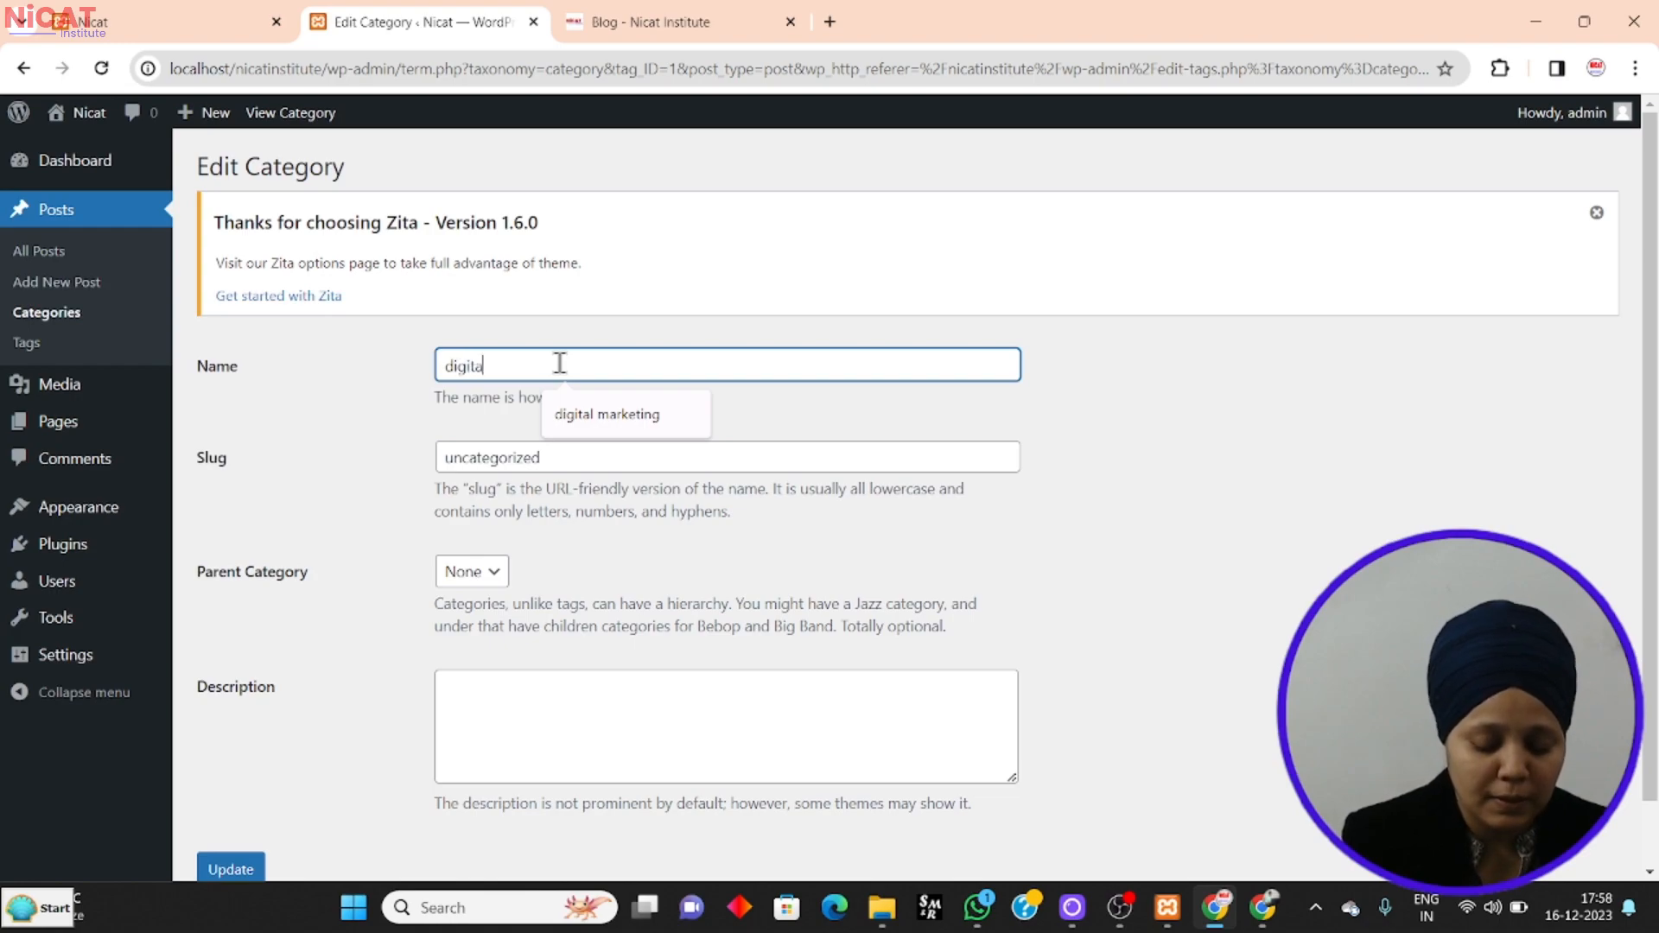
type("l marke")
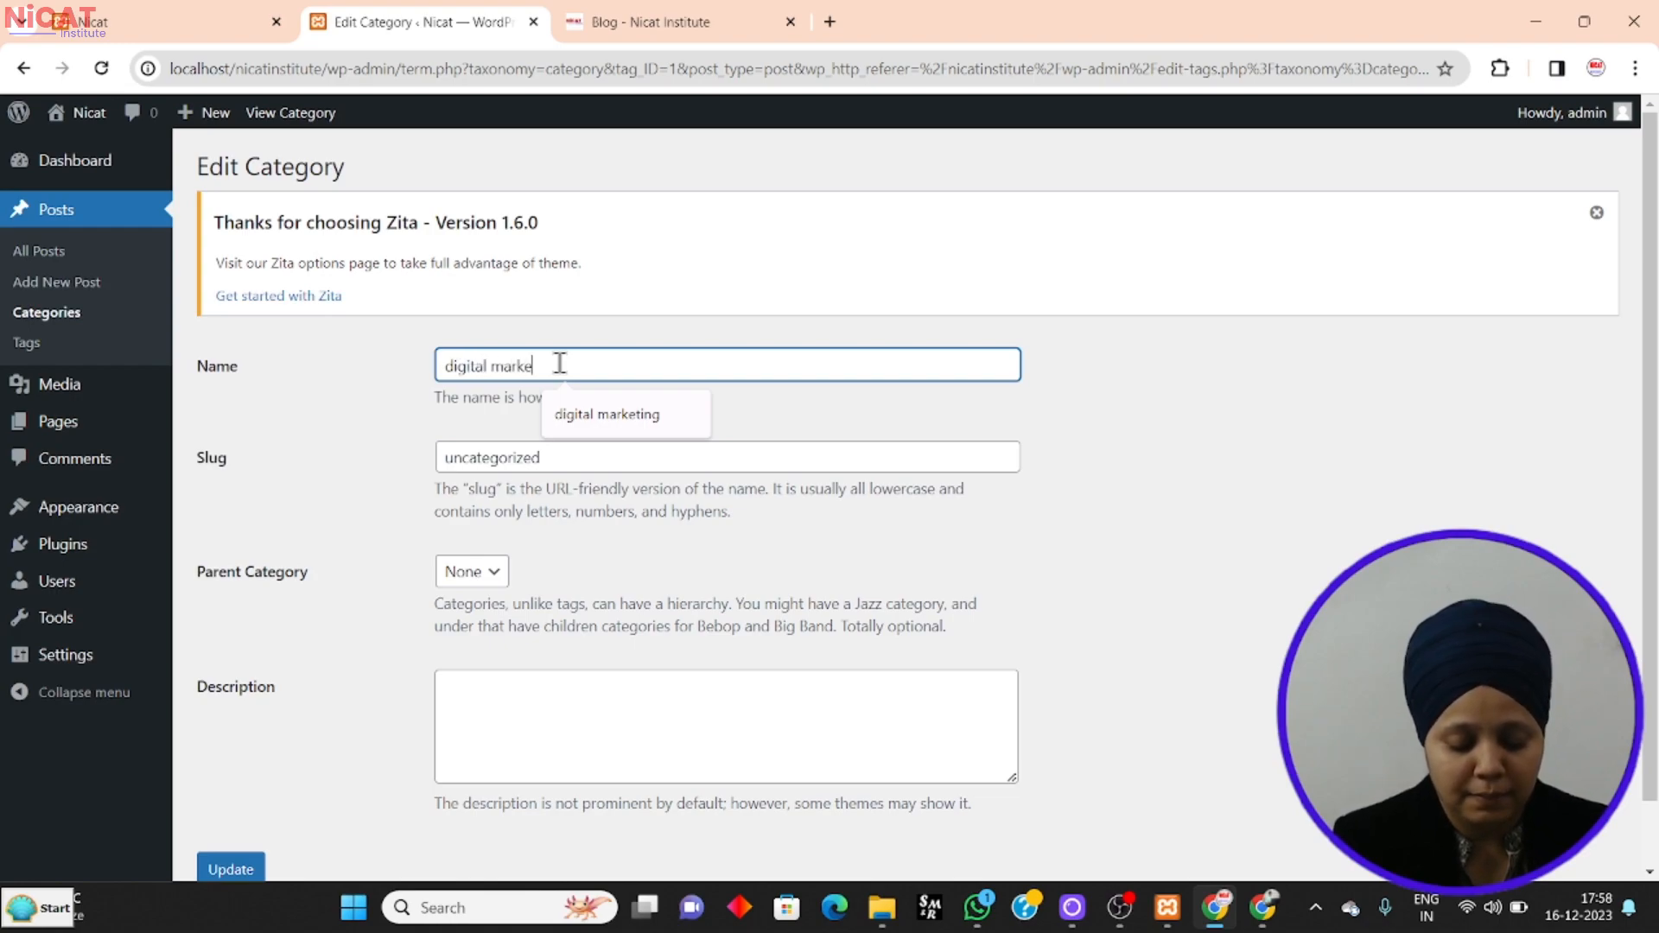
type("ting")
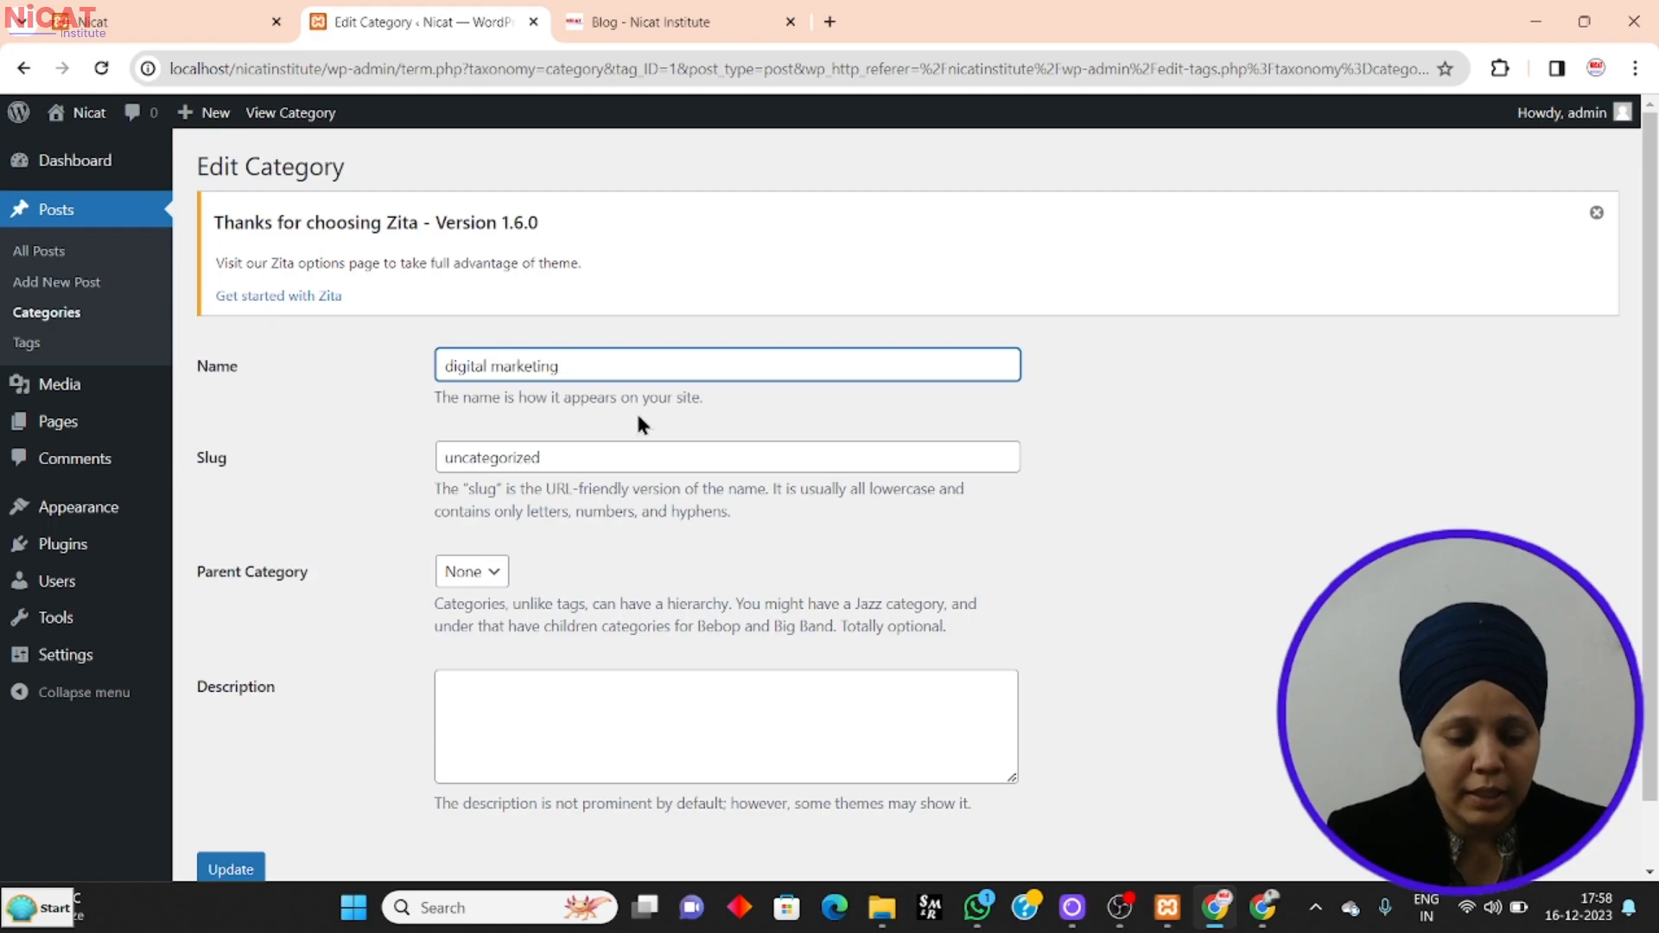
Set the category's slug to "digital-marketing".
left_click(612, 464)
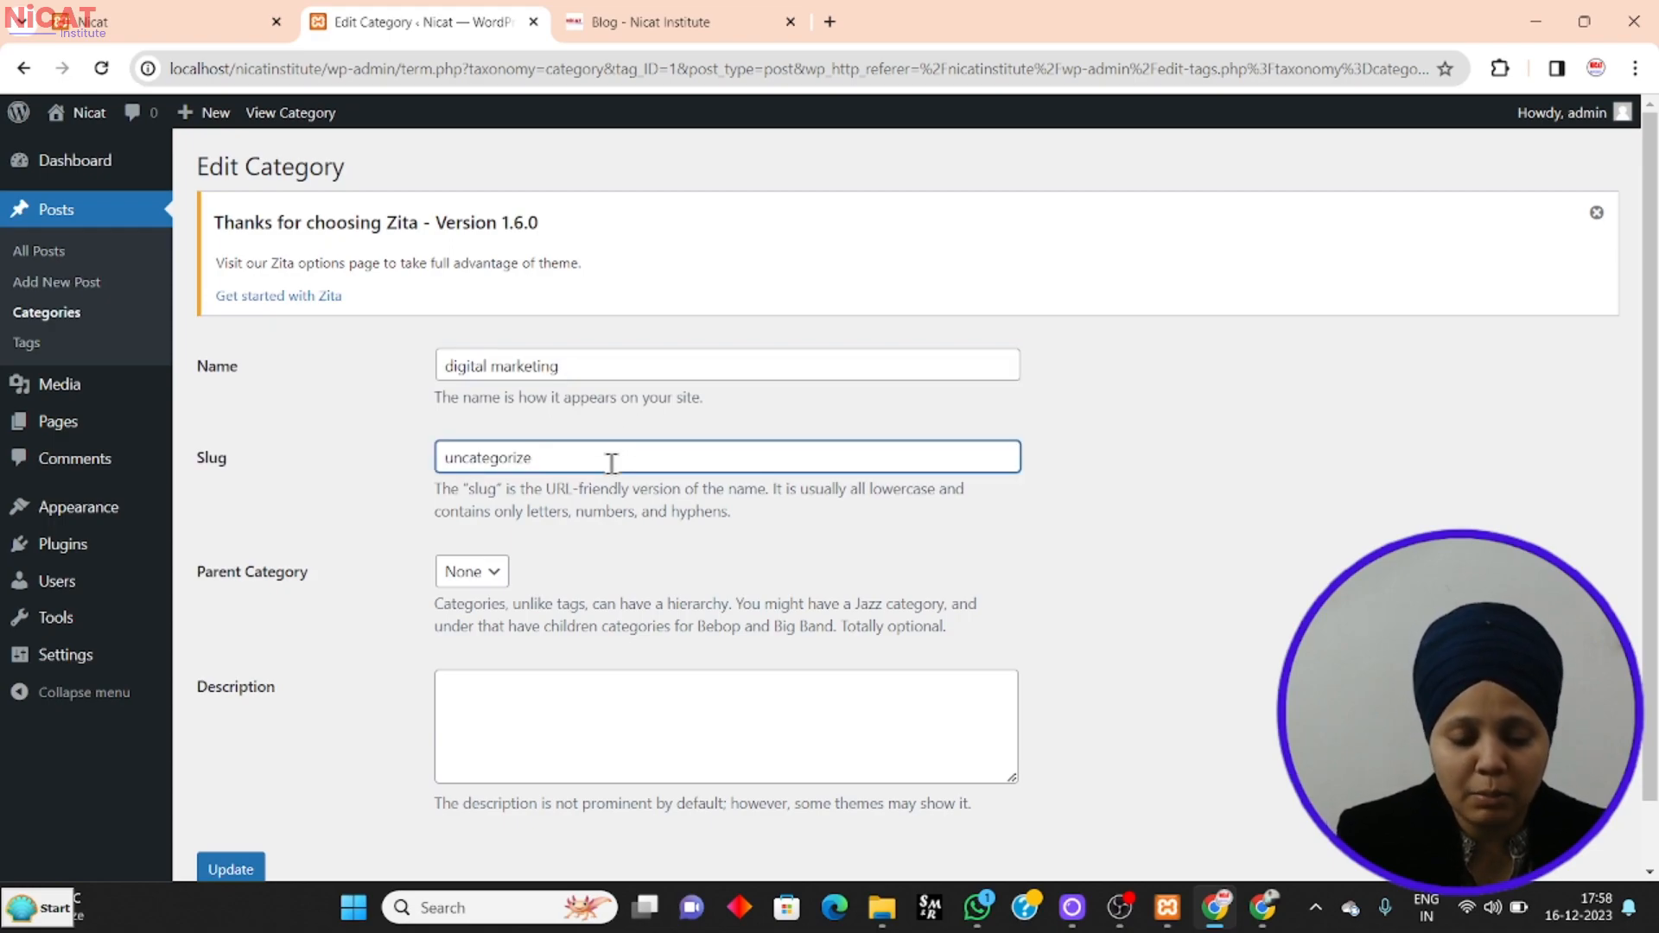
key("BackSpace")
key("BackSpace")
key("BackSpace")
key("BackSpace")
key("BackSpace")
key("BackSpace")
key("BackSpace")
key("BackSpace")
key("BackSpace")
key("BackSpace")
key("BackSpace")
type("di")
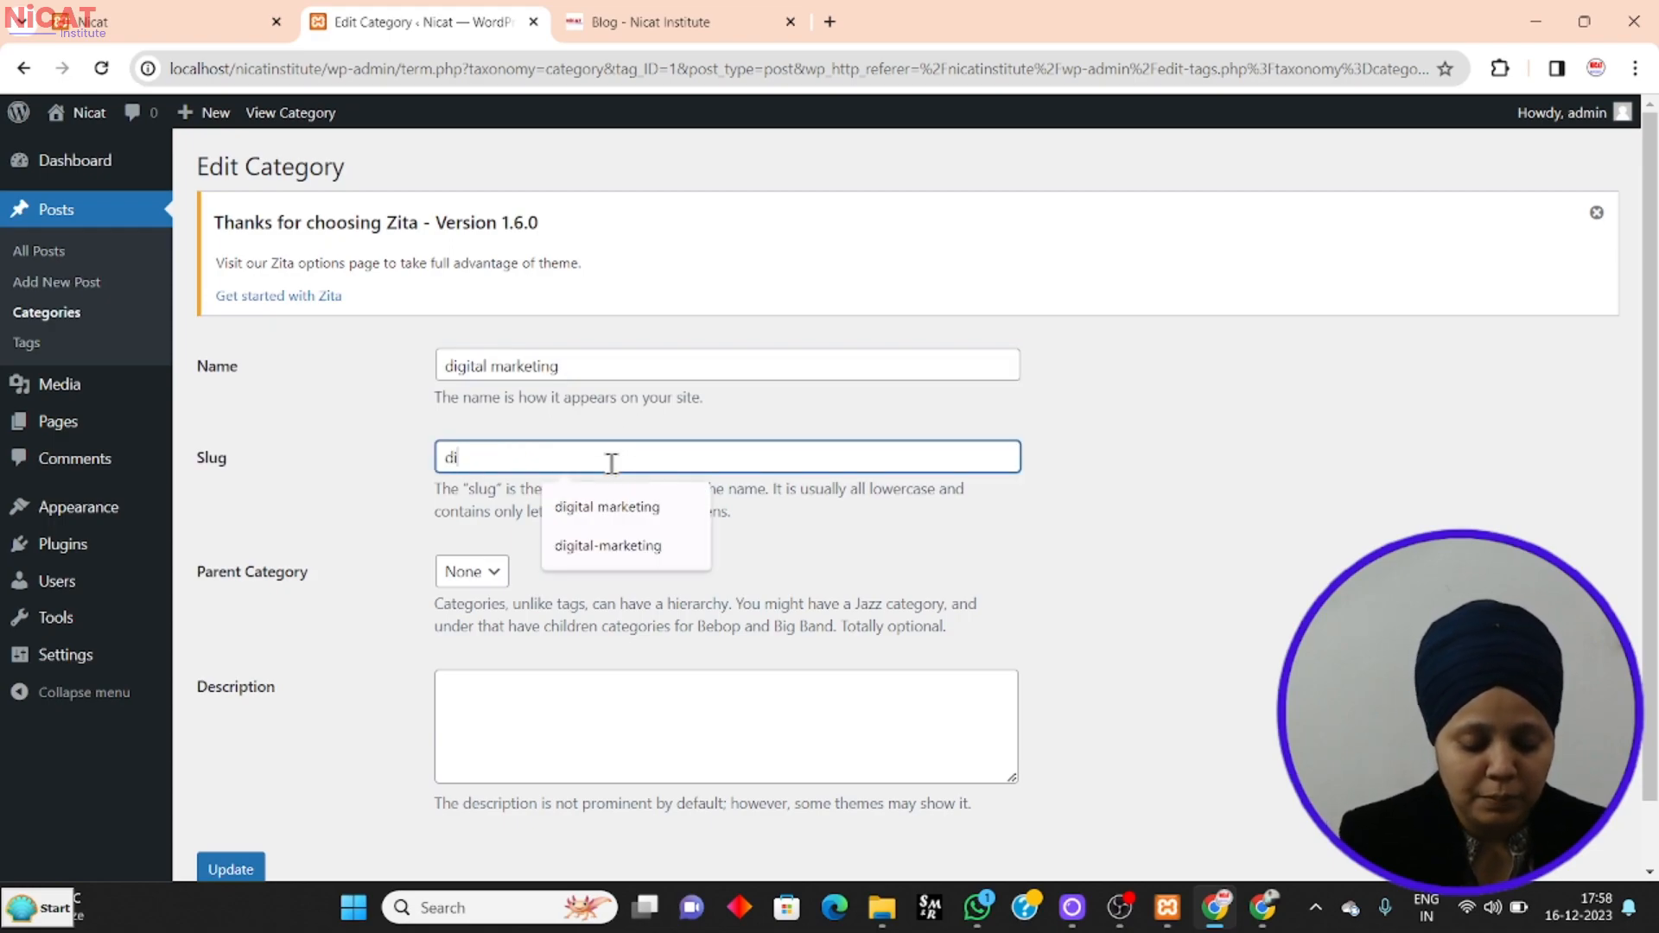
type("gital-marketing")
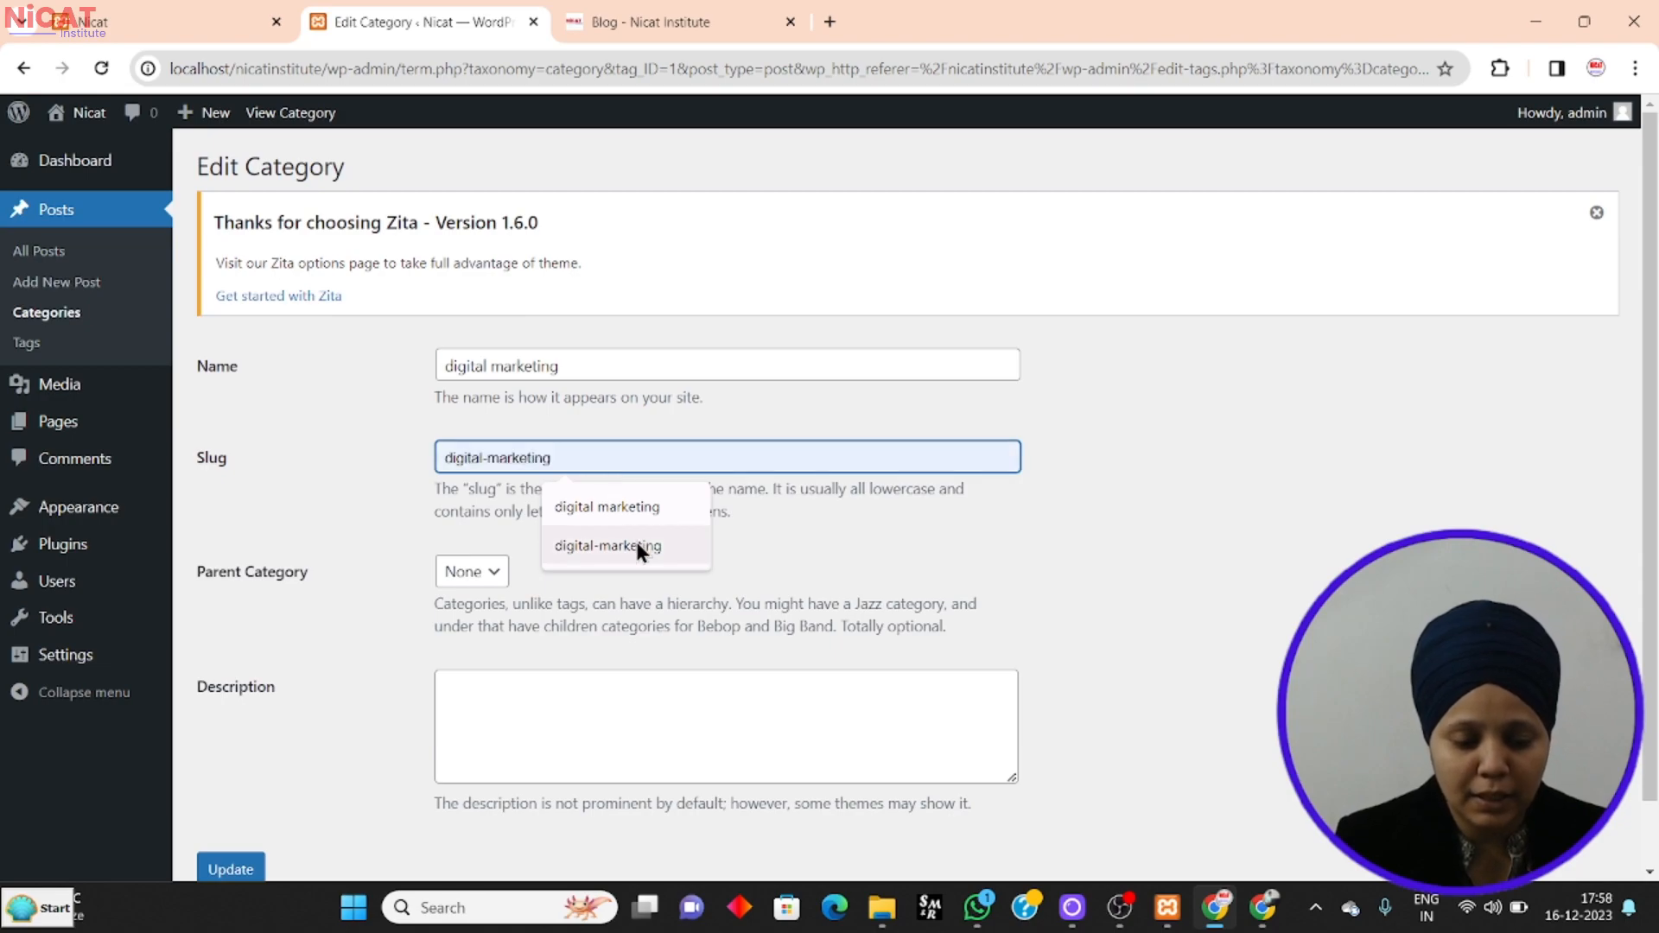
left_click(634, 538)
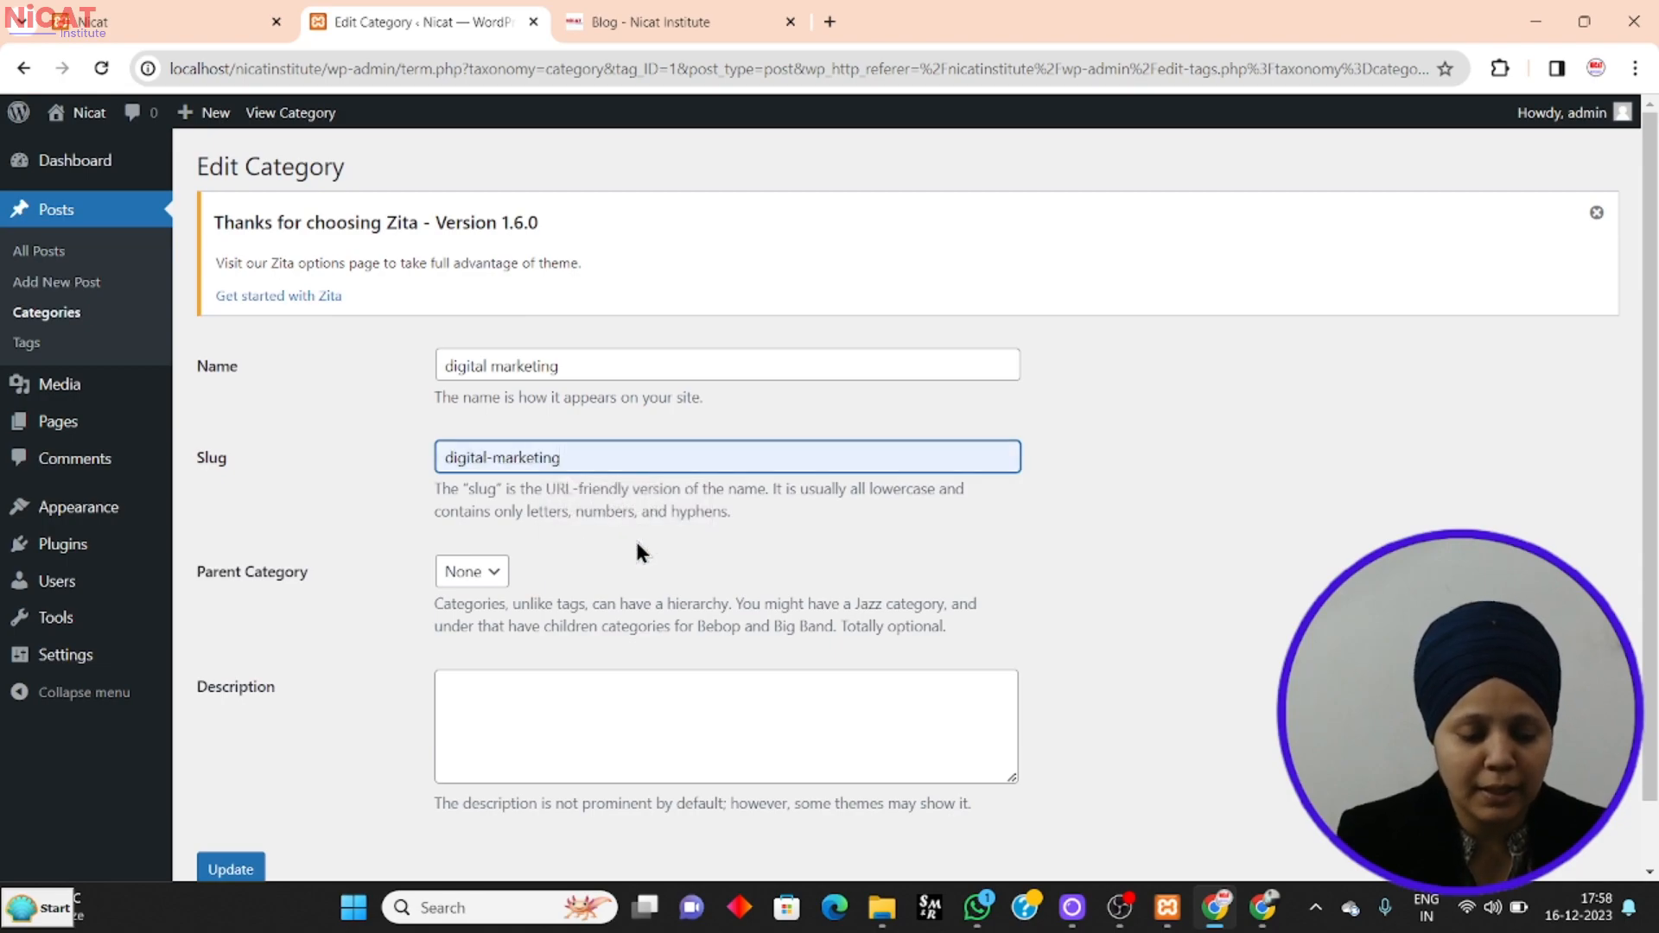
Save the edited category and return to the list of categories.
scroll(294, 773, "down", 1)
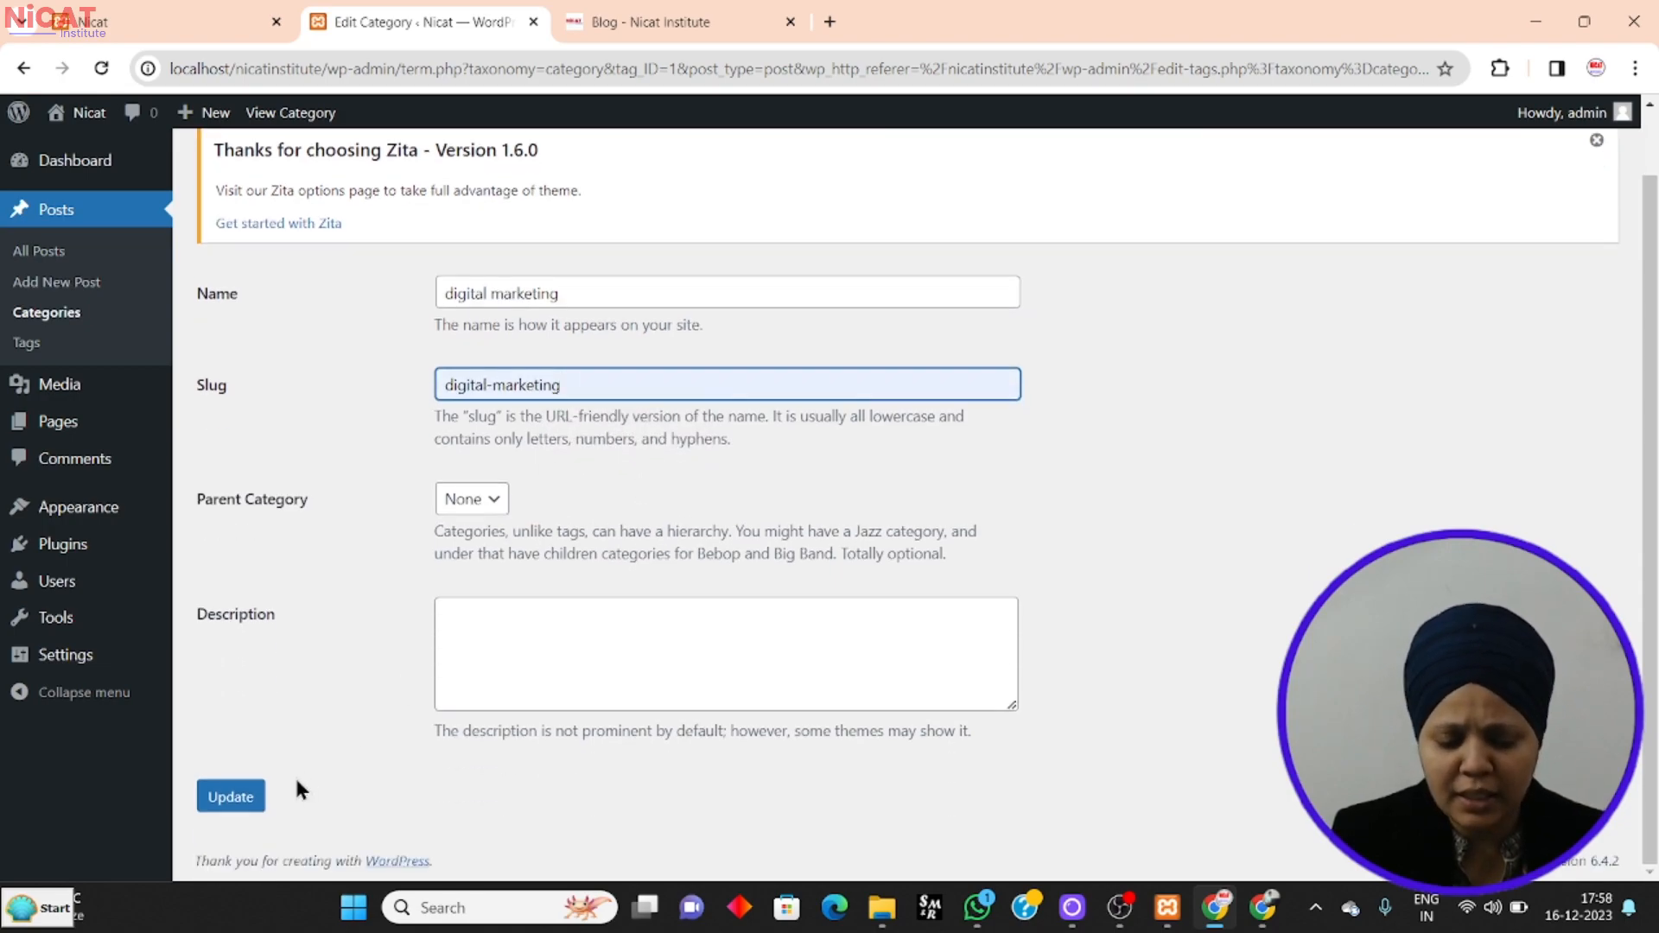
left_click(253, 796)
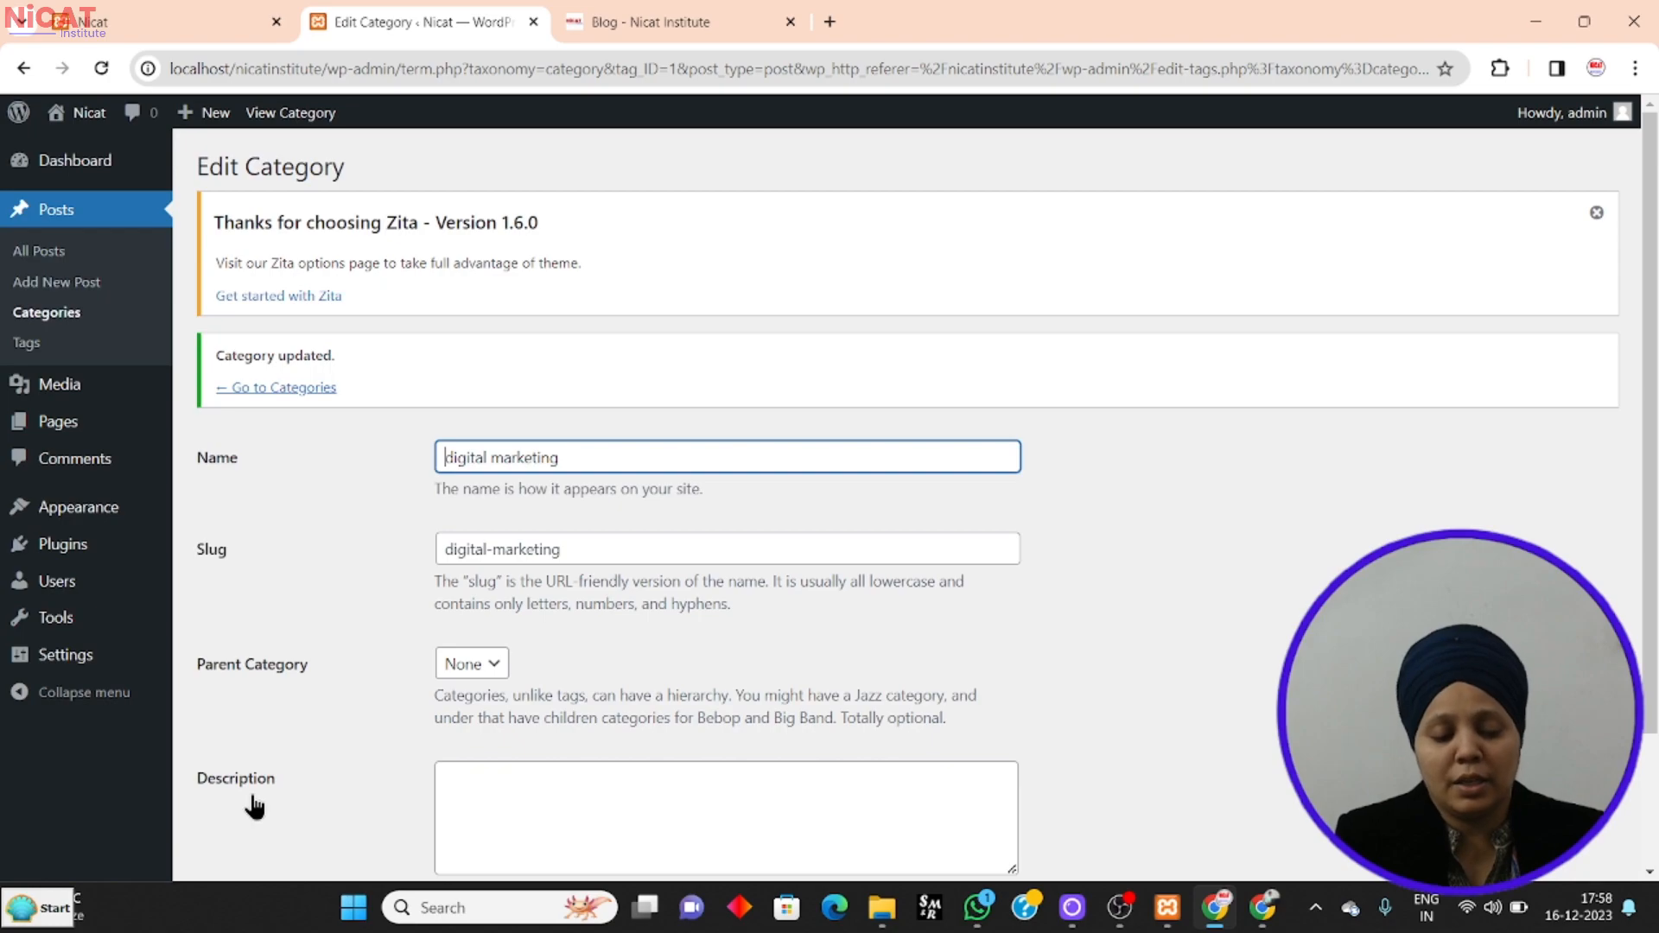
scroll(822, 769, "down", 2)
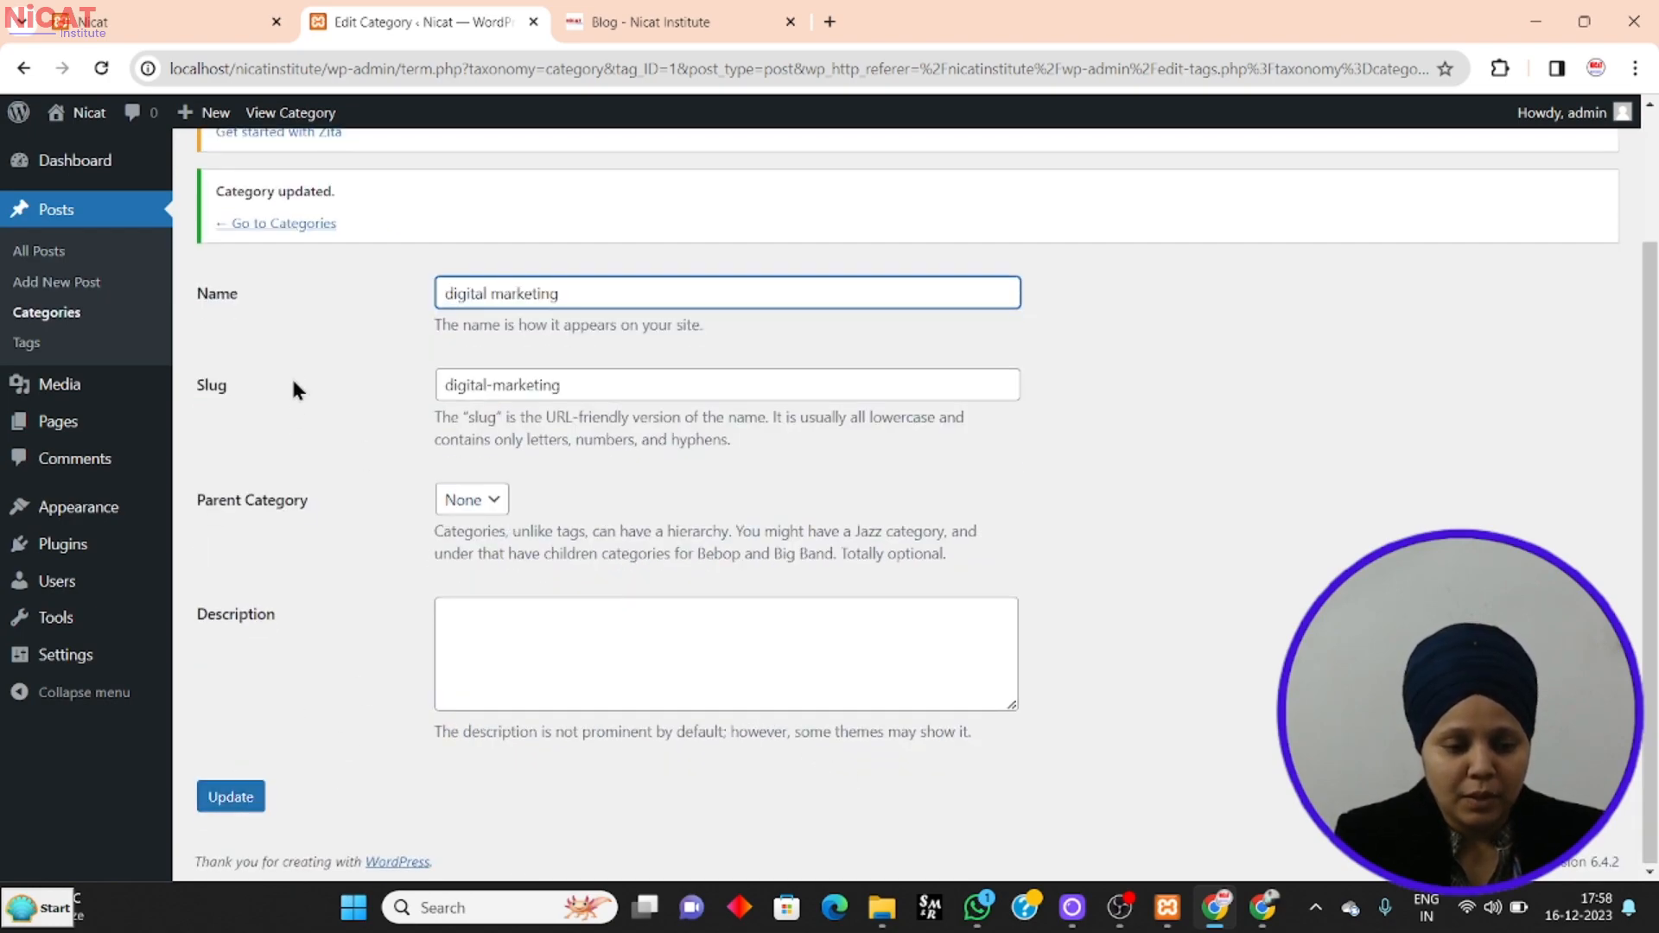
left_click(320, 223)
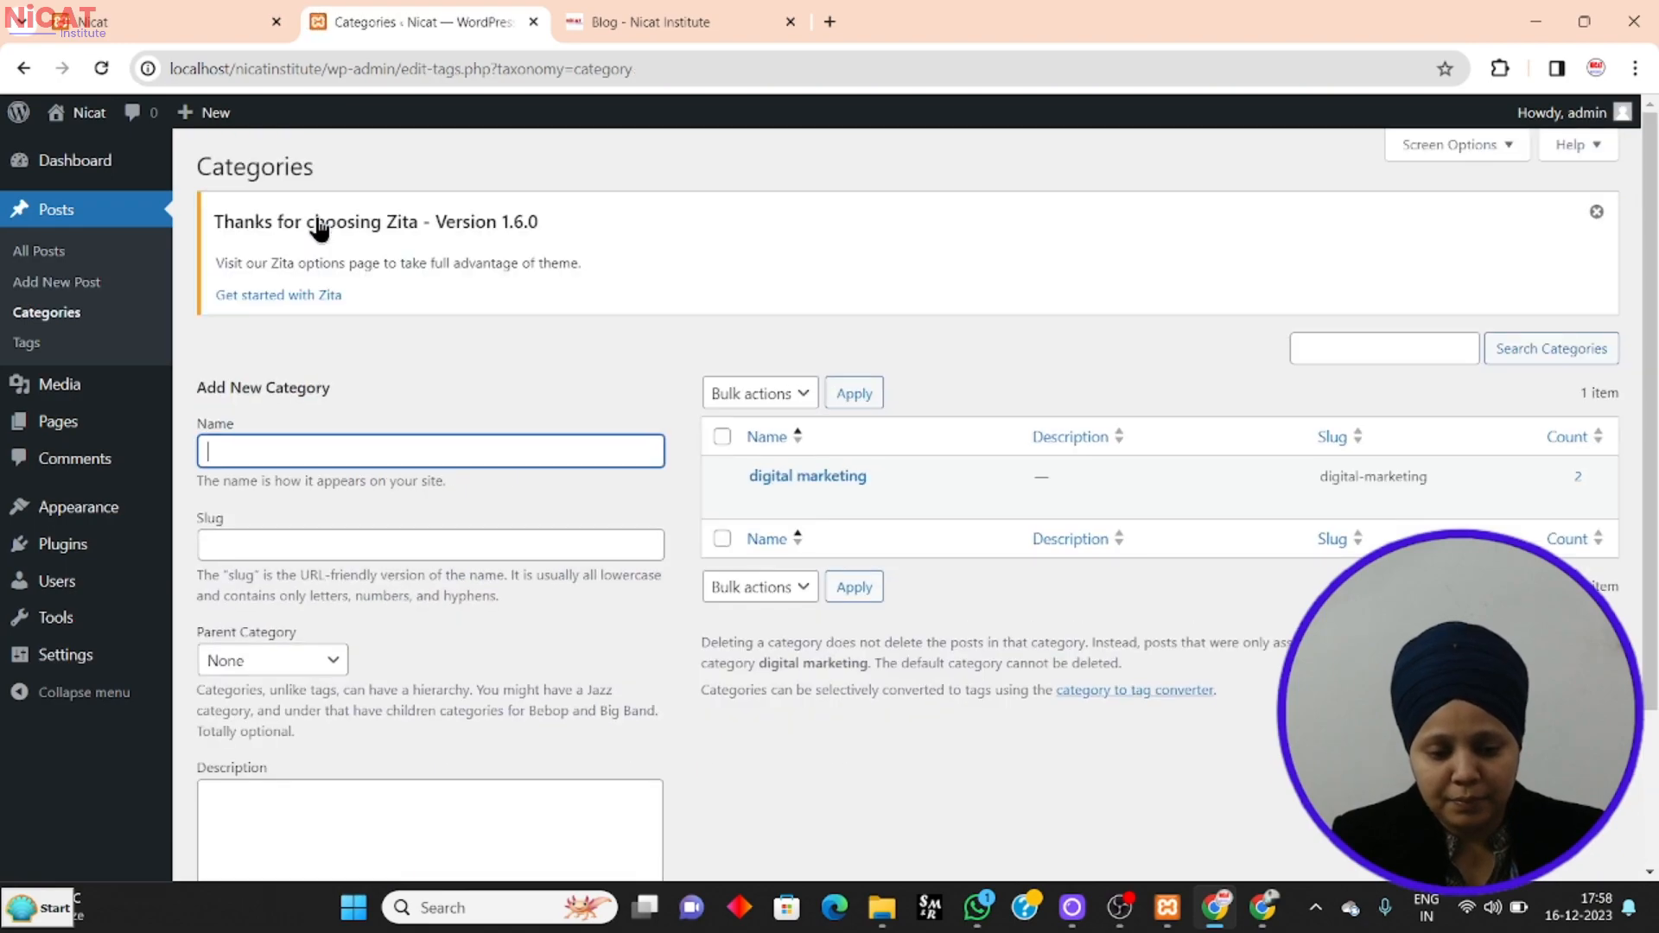
Add a new post category named "Accounting" with the slug "accounting" and no parent category.
mouse_move(797, 517)
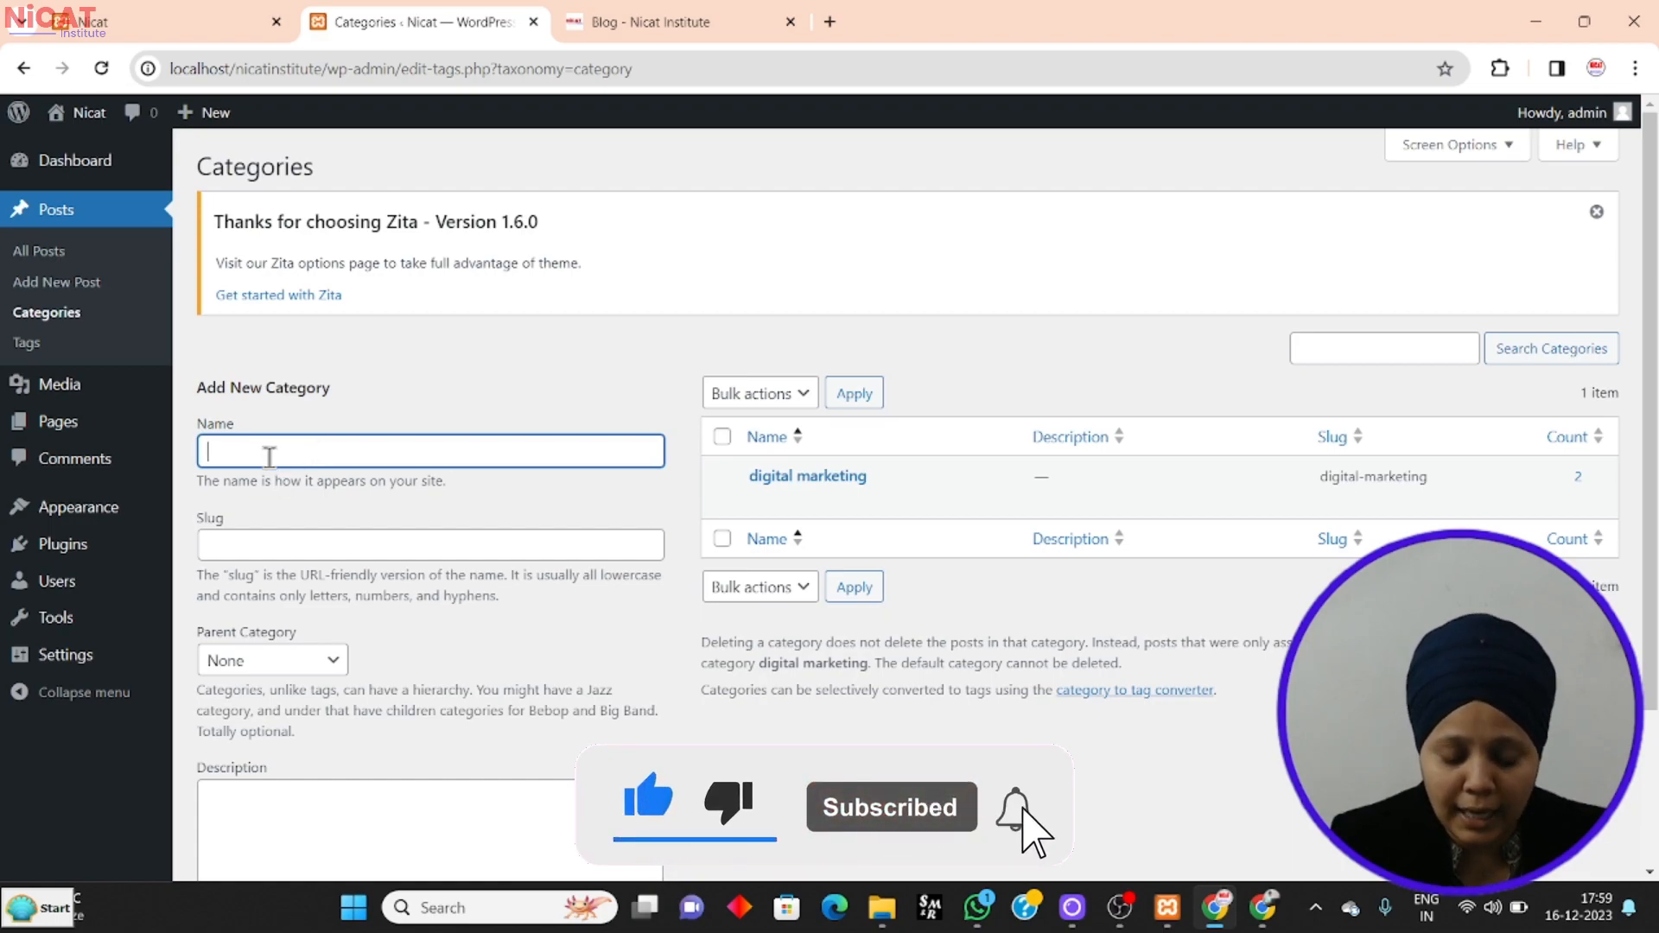
type("Acc")
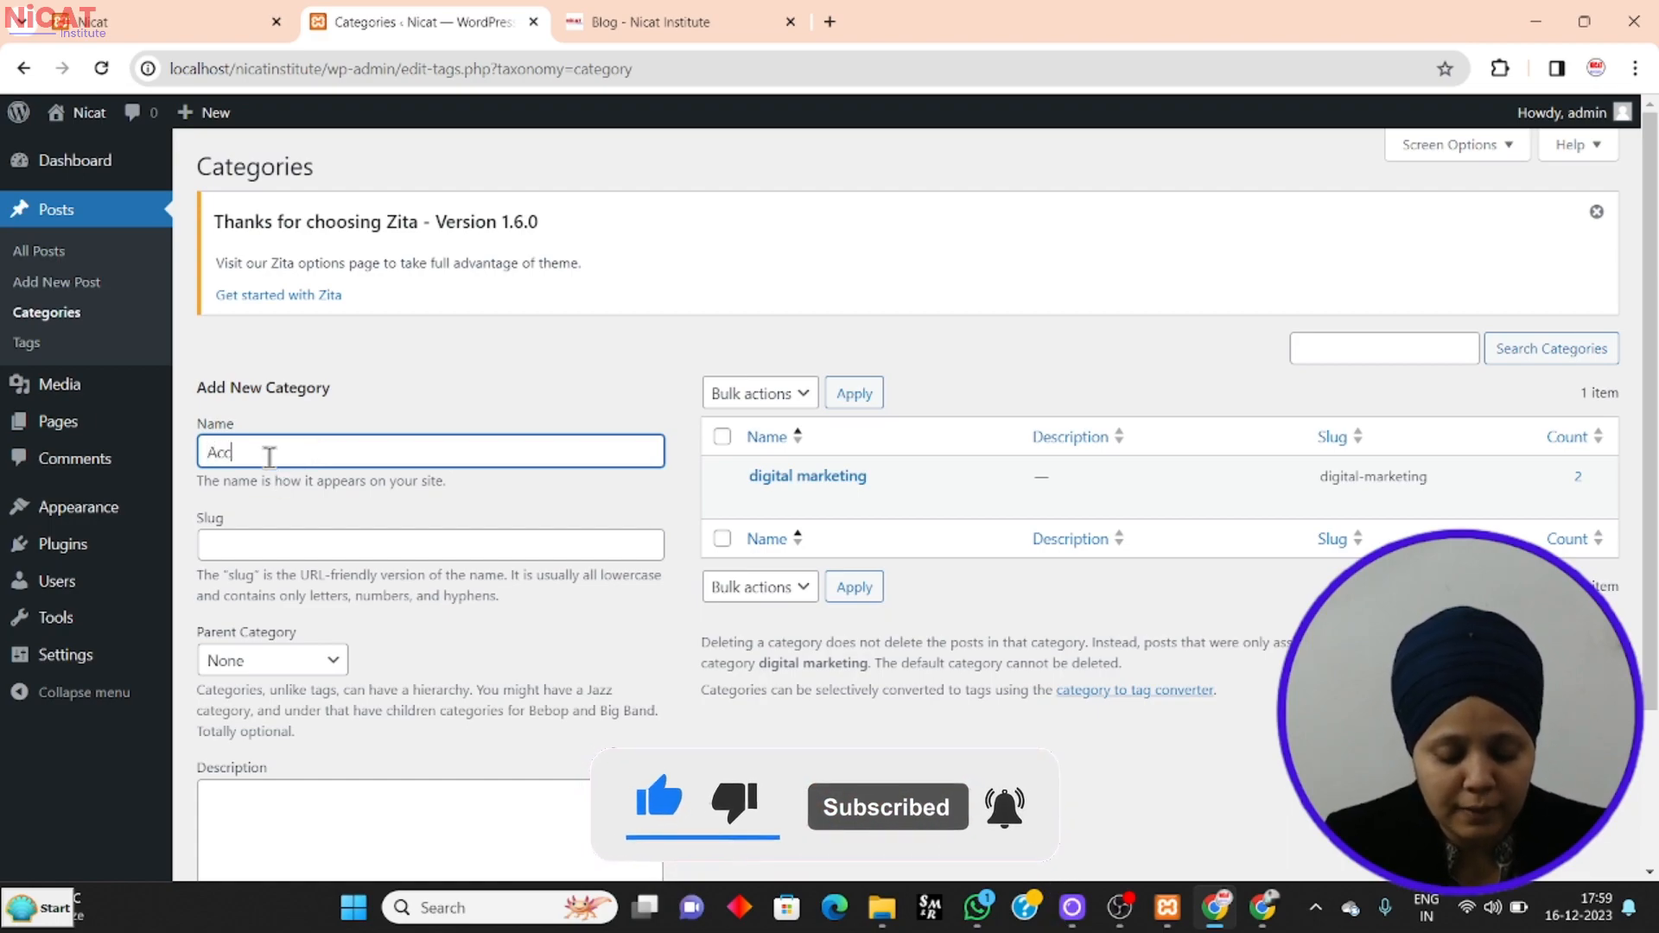
type("ounting")
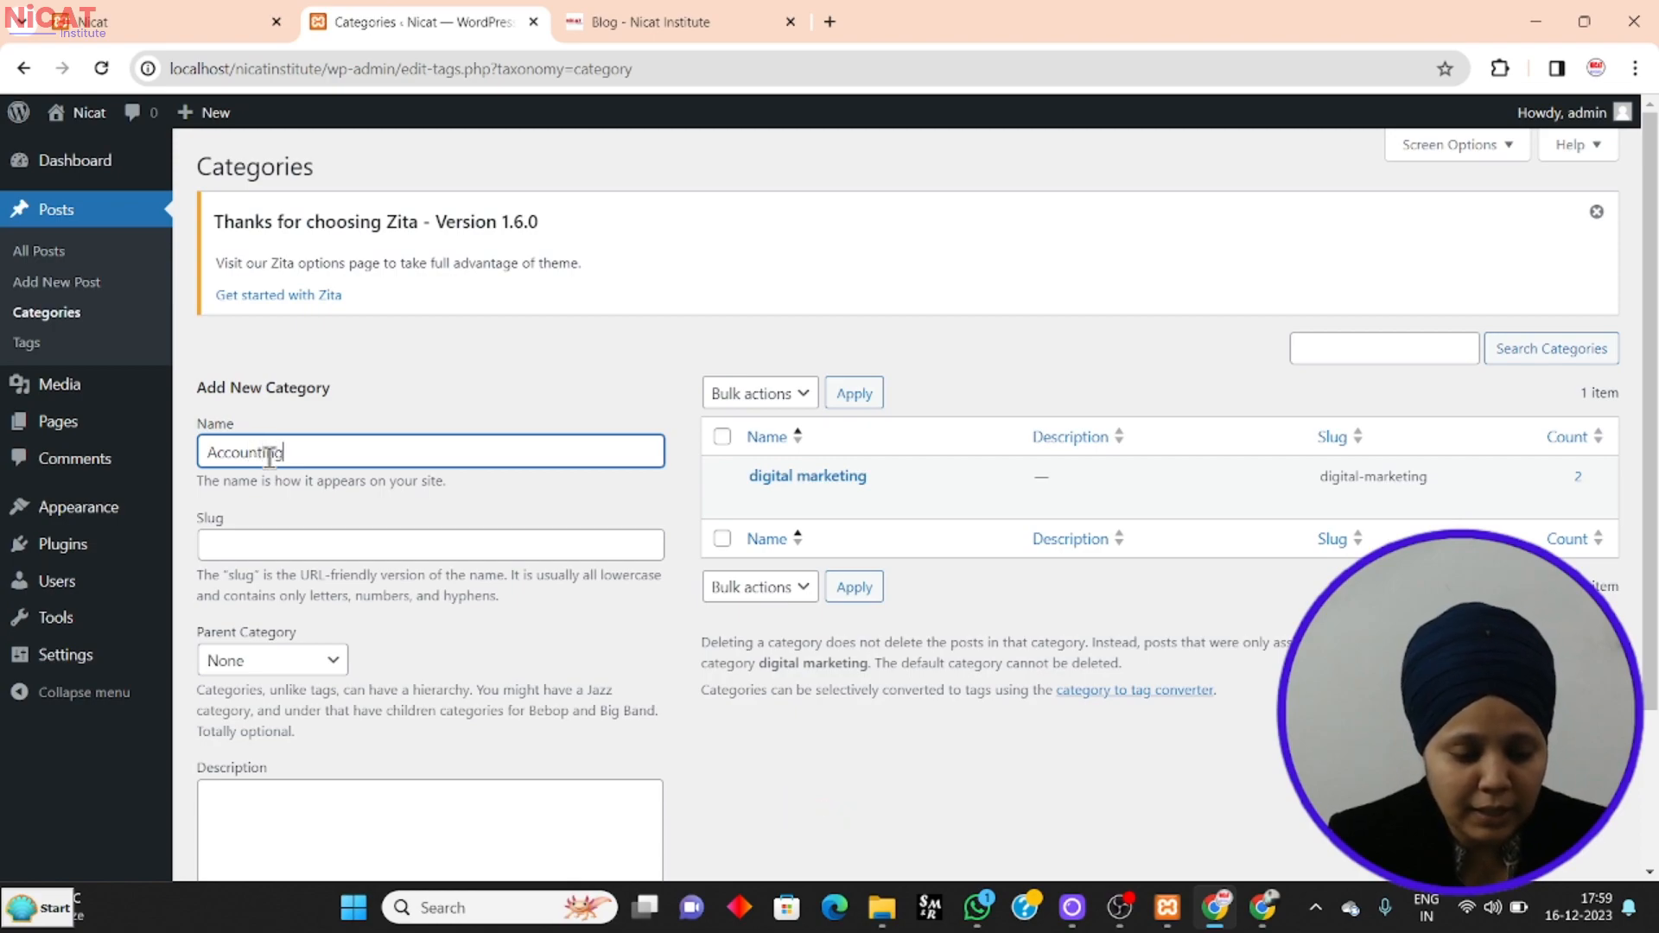
scroll(343, 570, "down", 2)
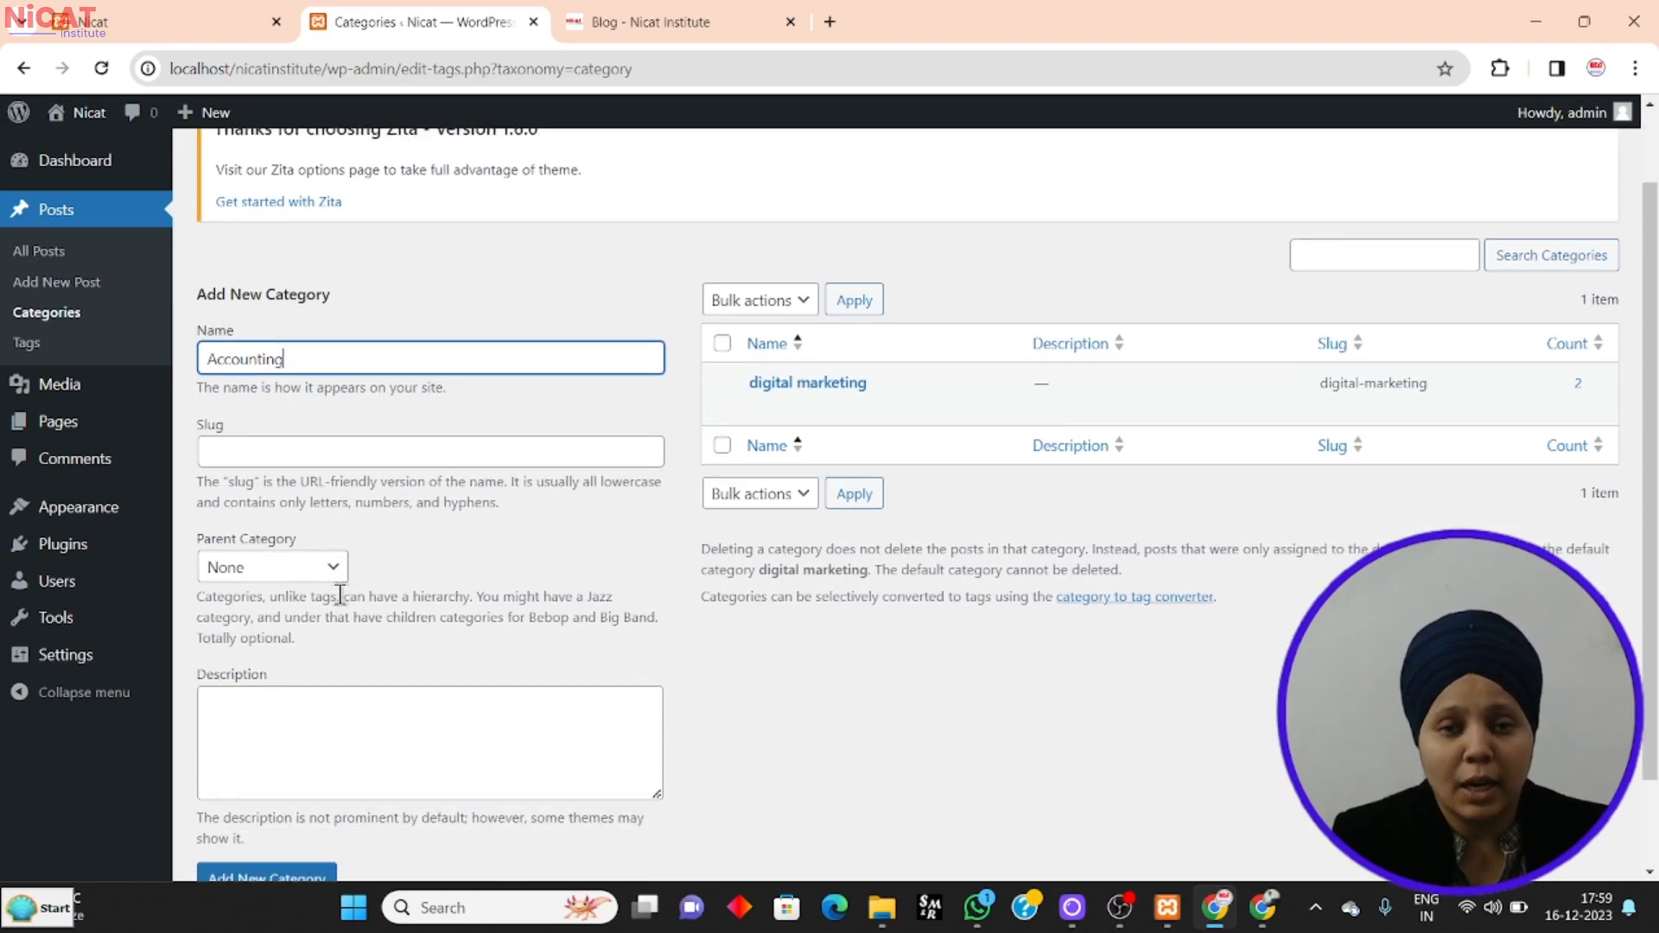
left_click(256, 417)
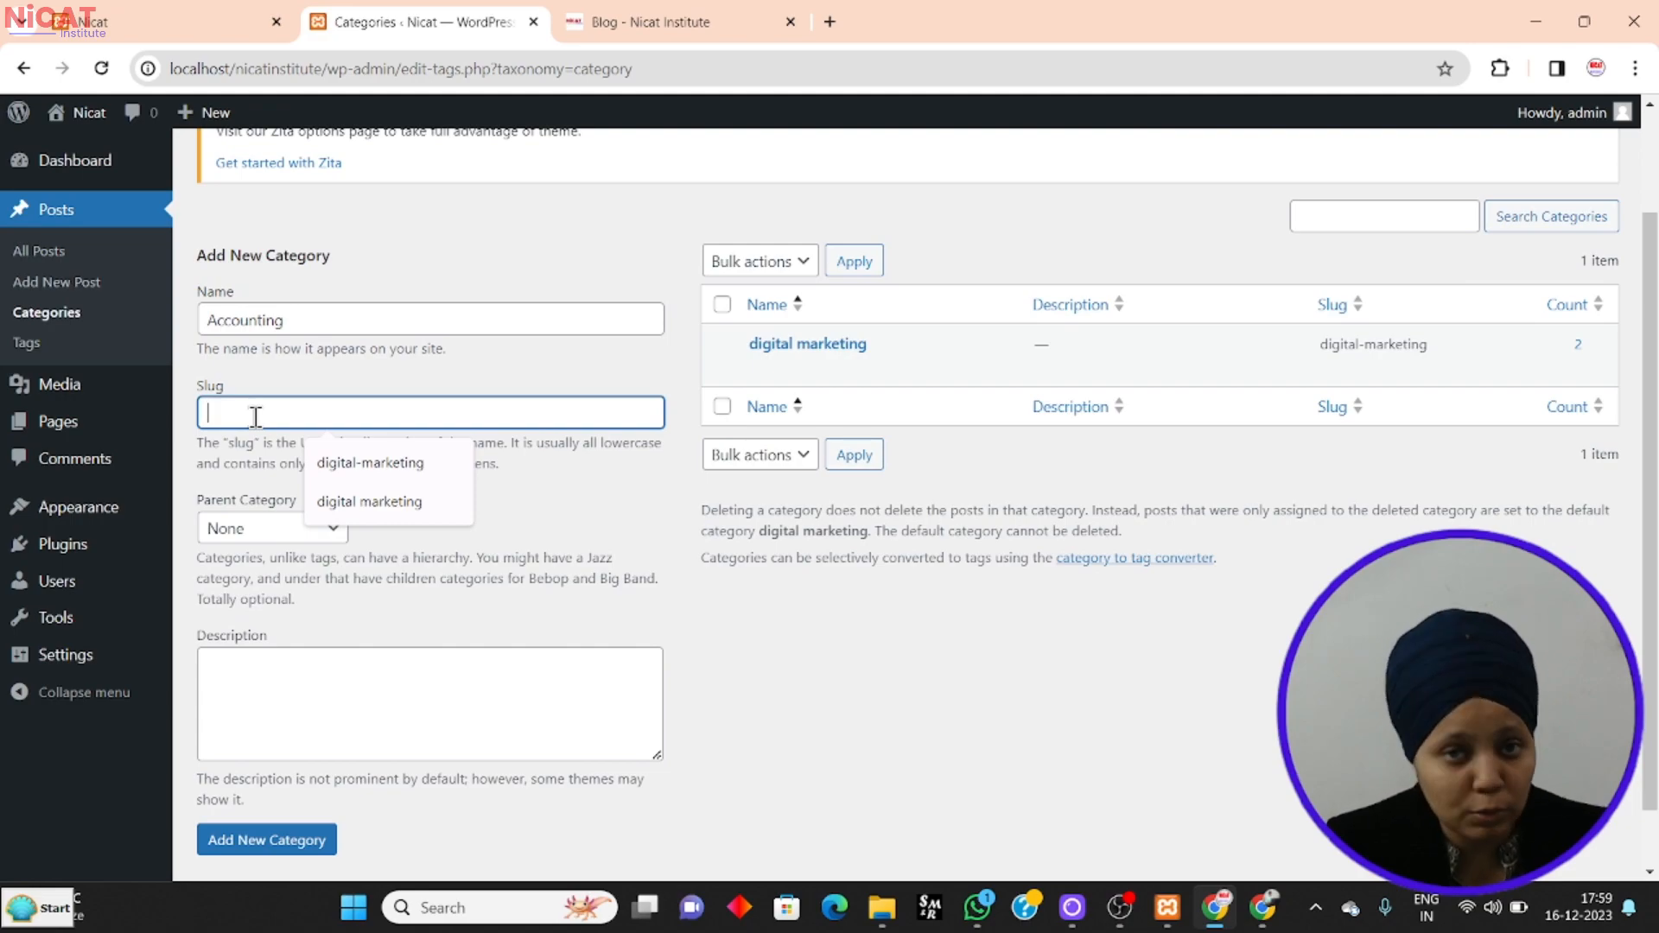
type("a")
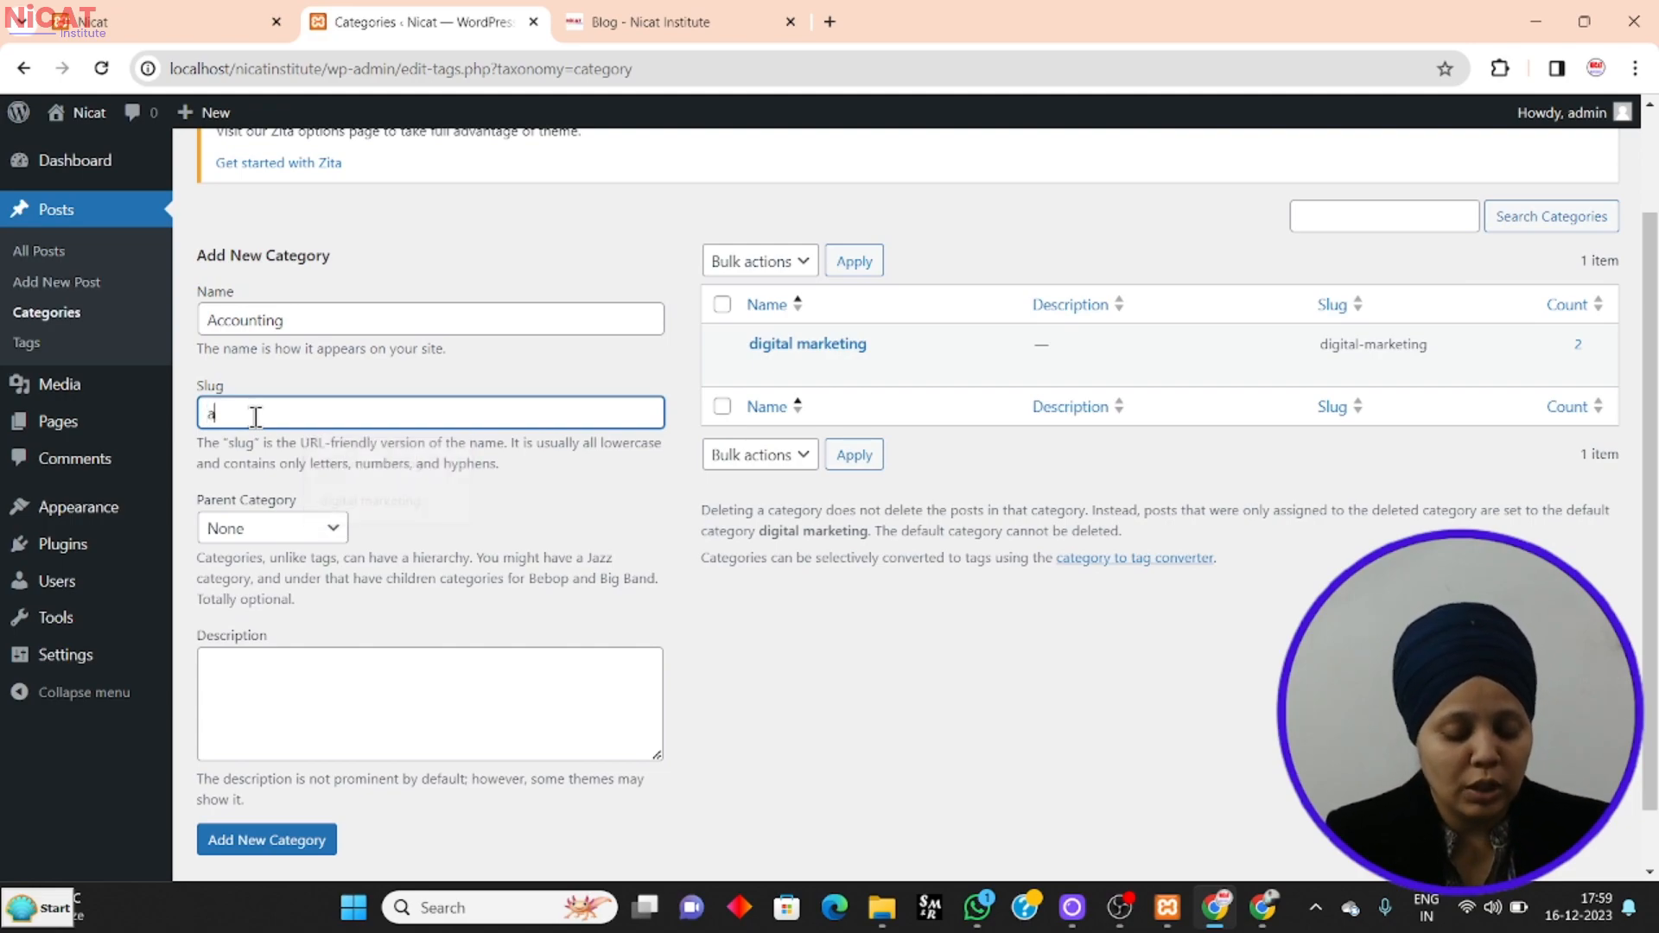
type("ccount")
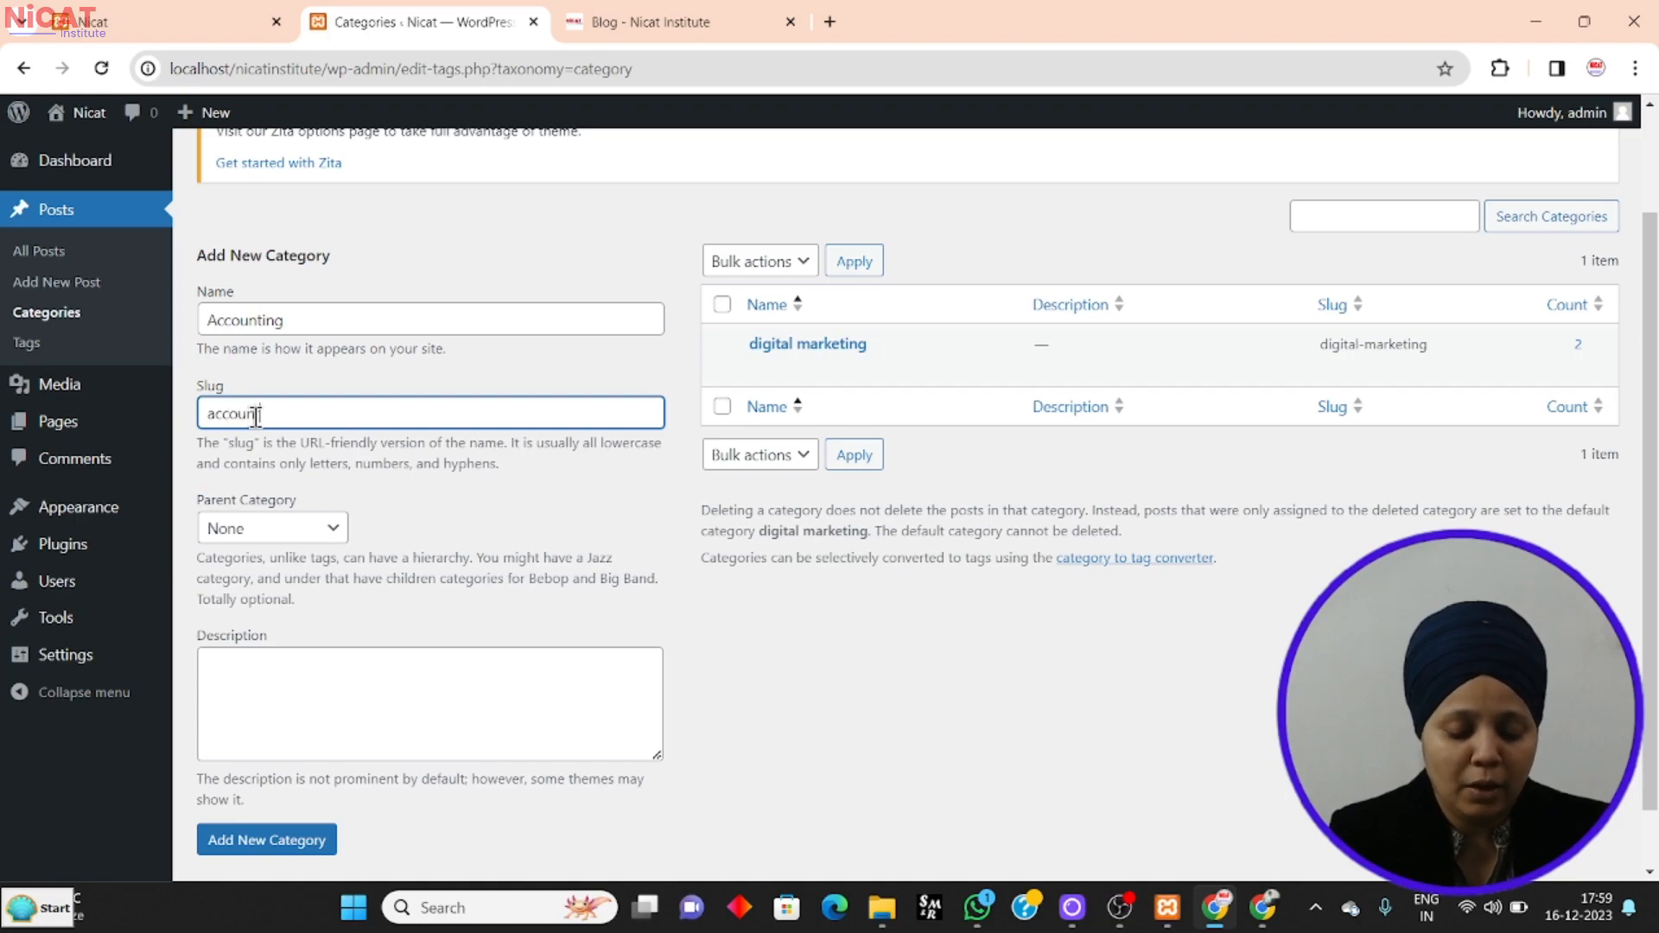
type("ing")
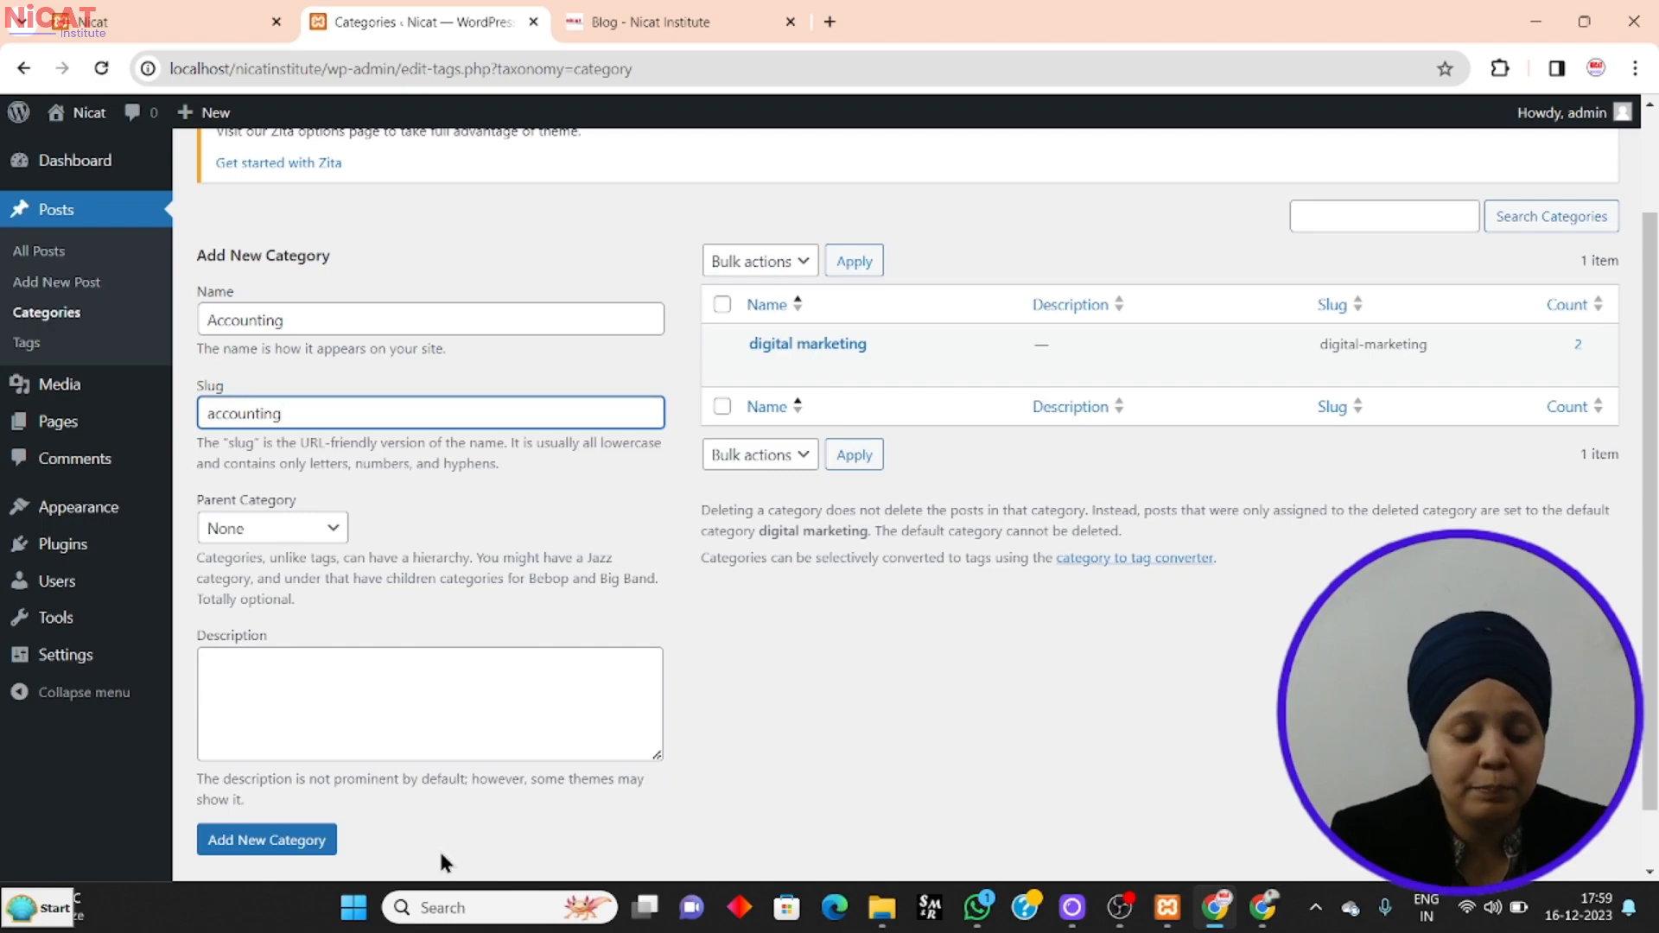
left_click(280, 850)
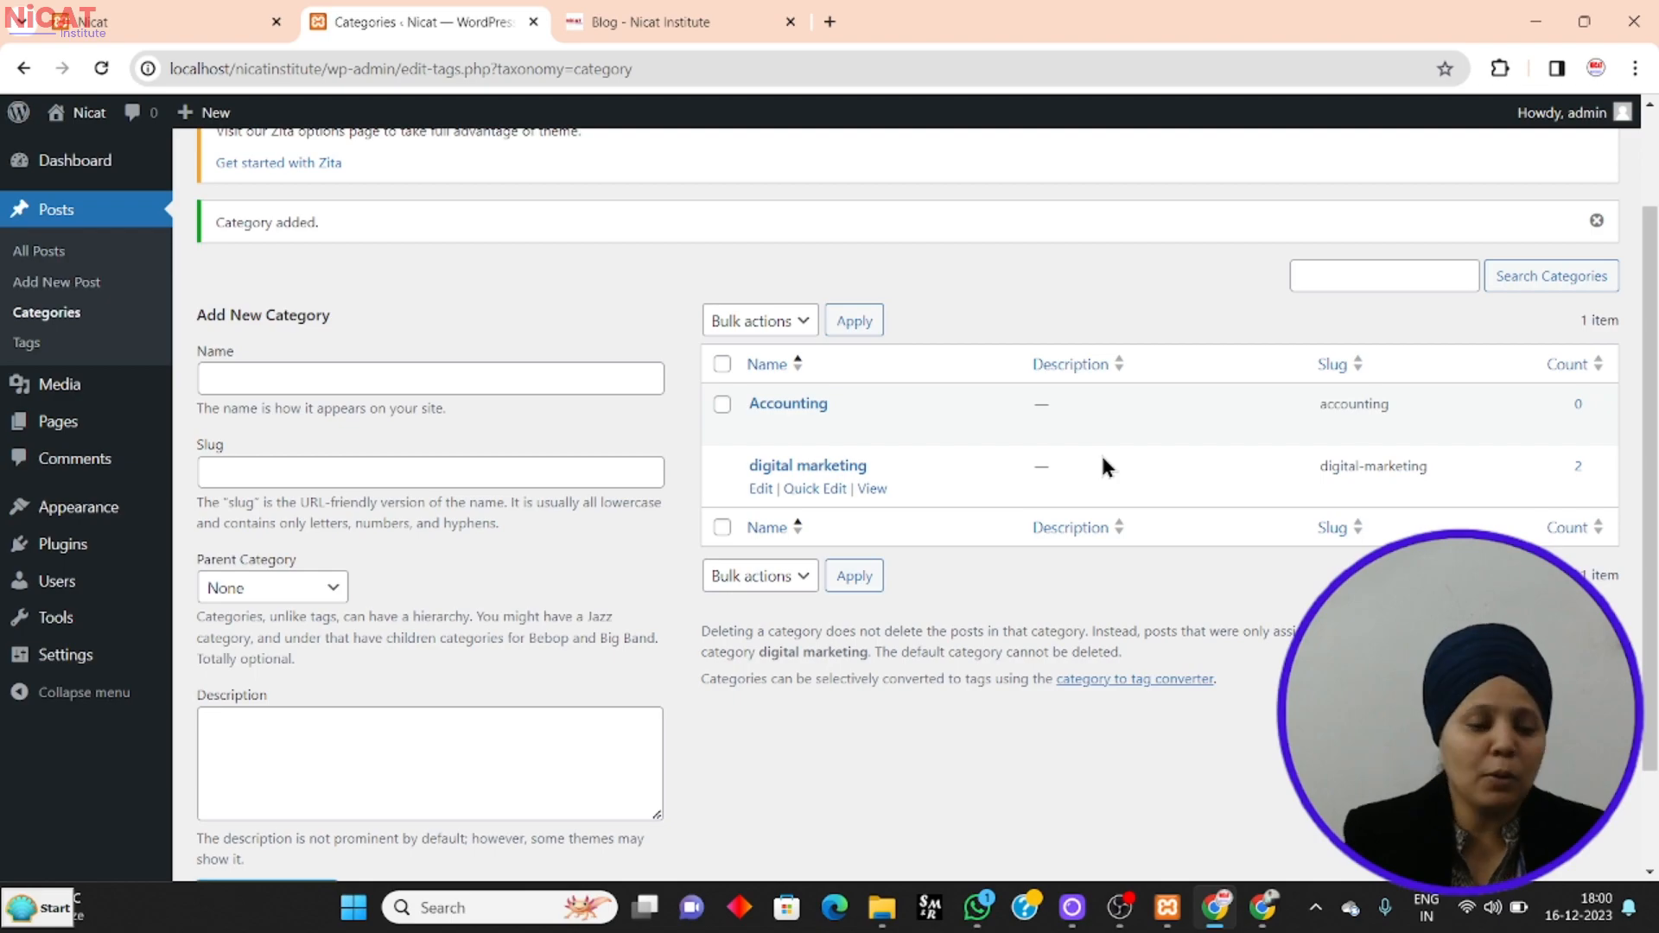
Start a new post with the cursor in its title.
left_click(86, 292)
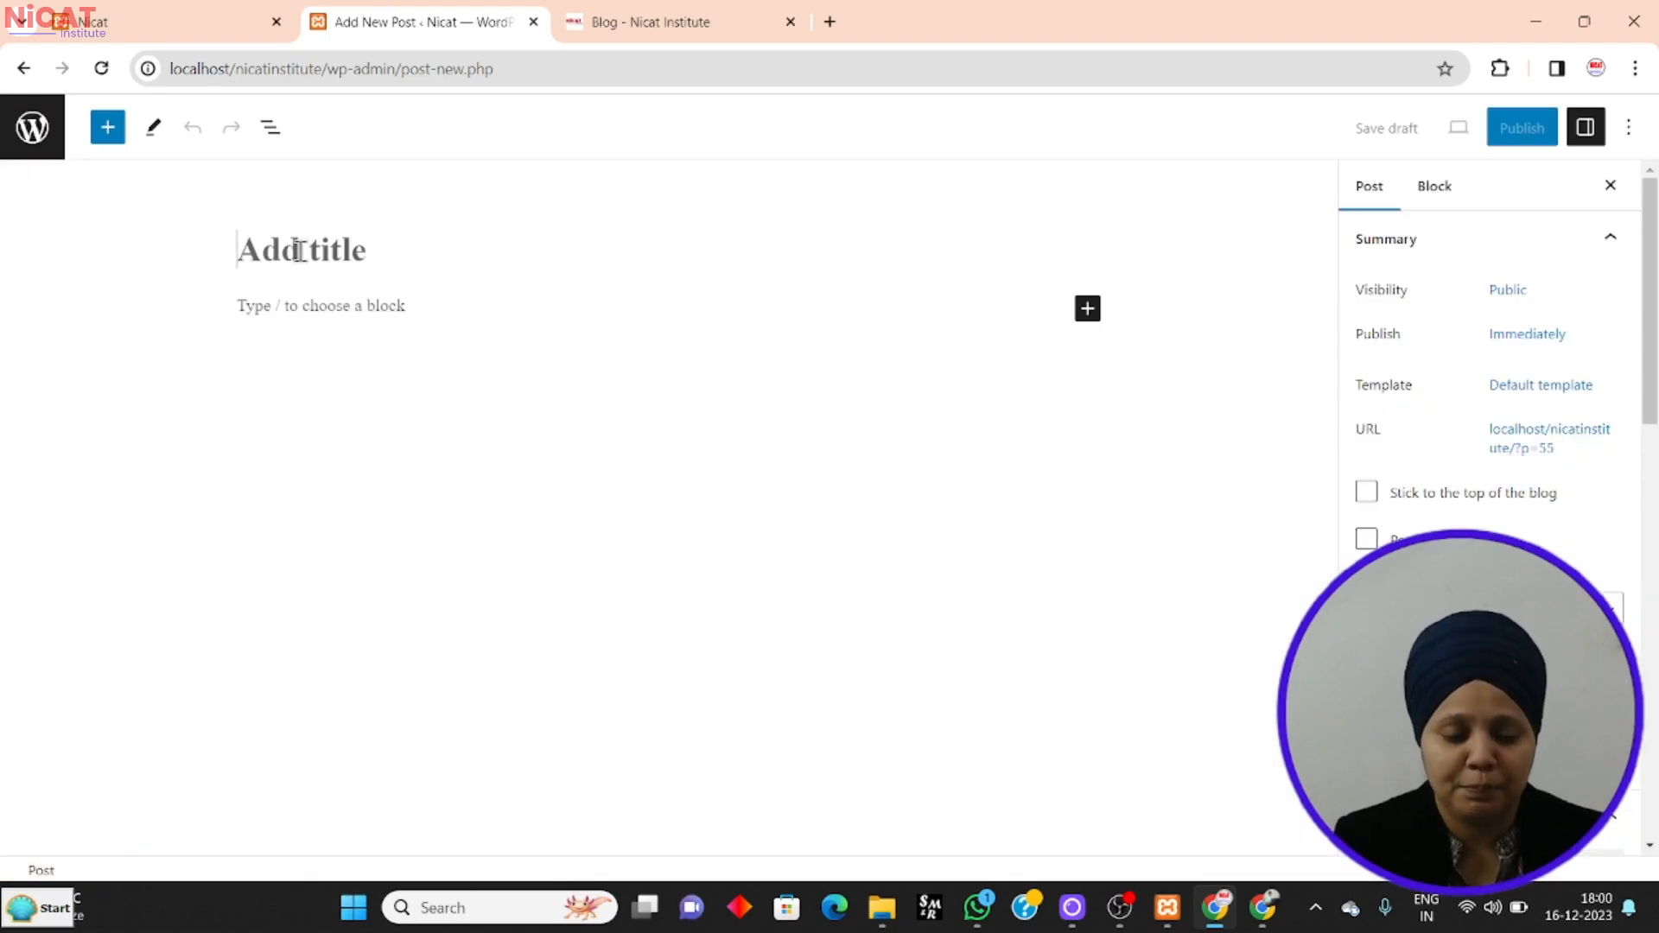
left_click(298, 250)
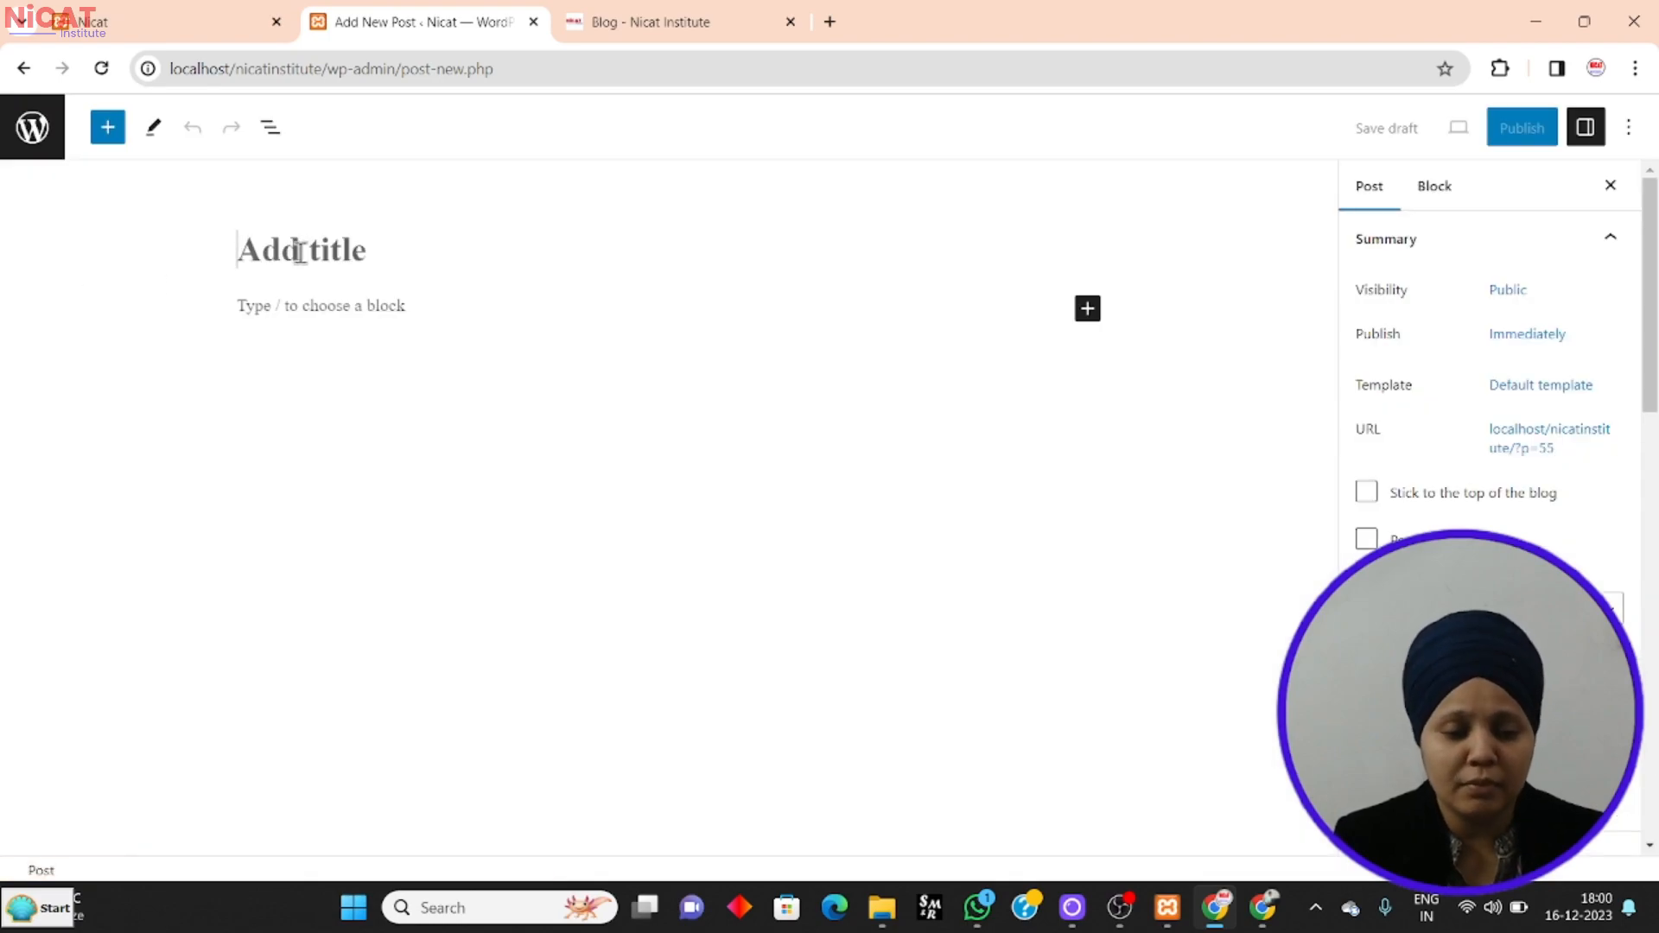
Search Google for "lorem ipsum" in a new browser tab, open lipsum.com and copy its "Lorem Ipsum" heading.
left_click(829, 25)
type("lorem")
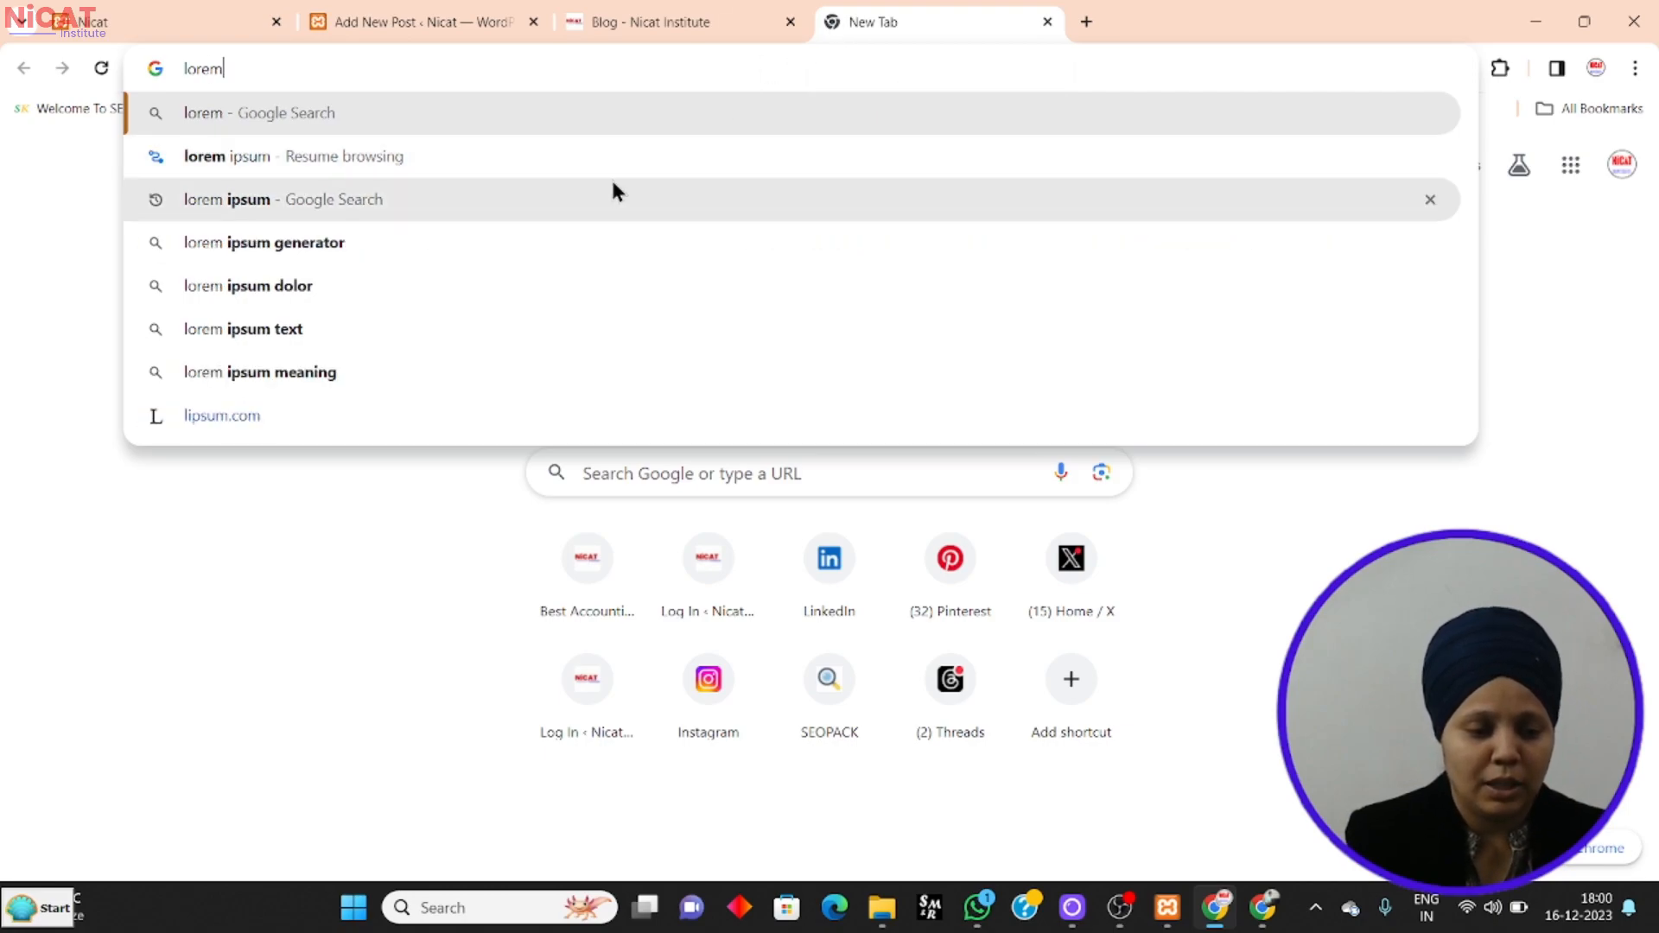
left_click(611, 182)
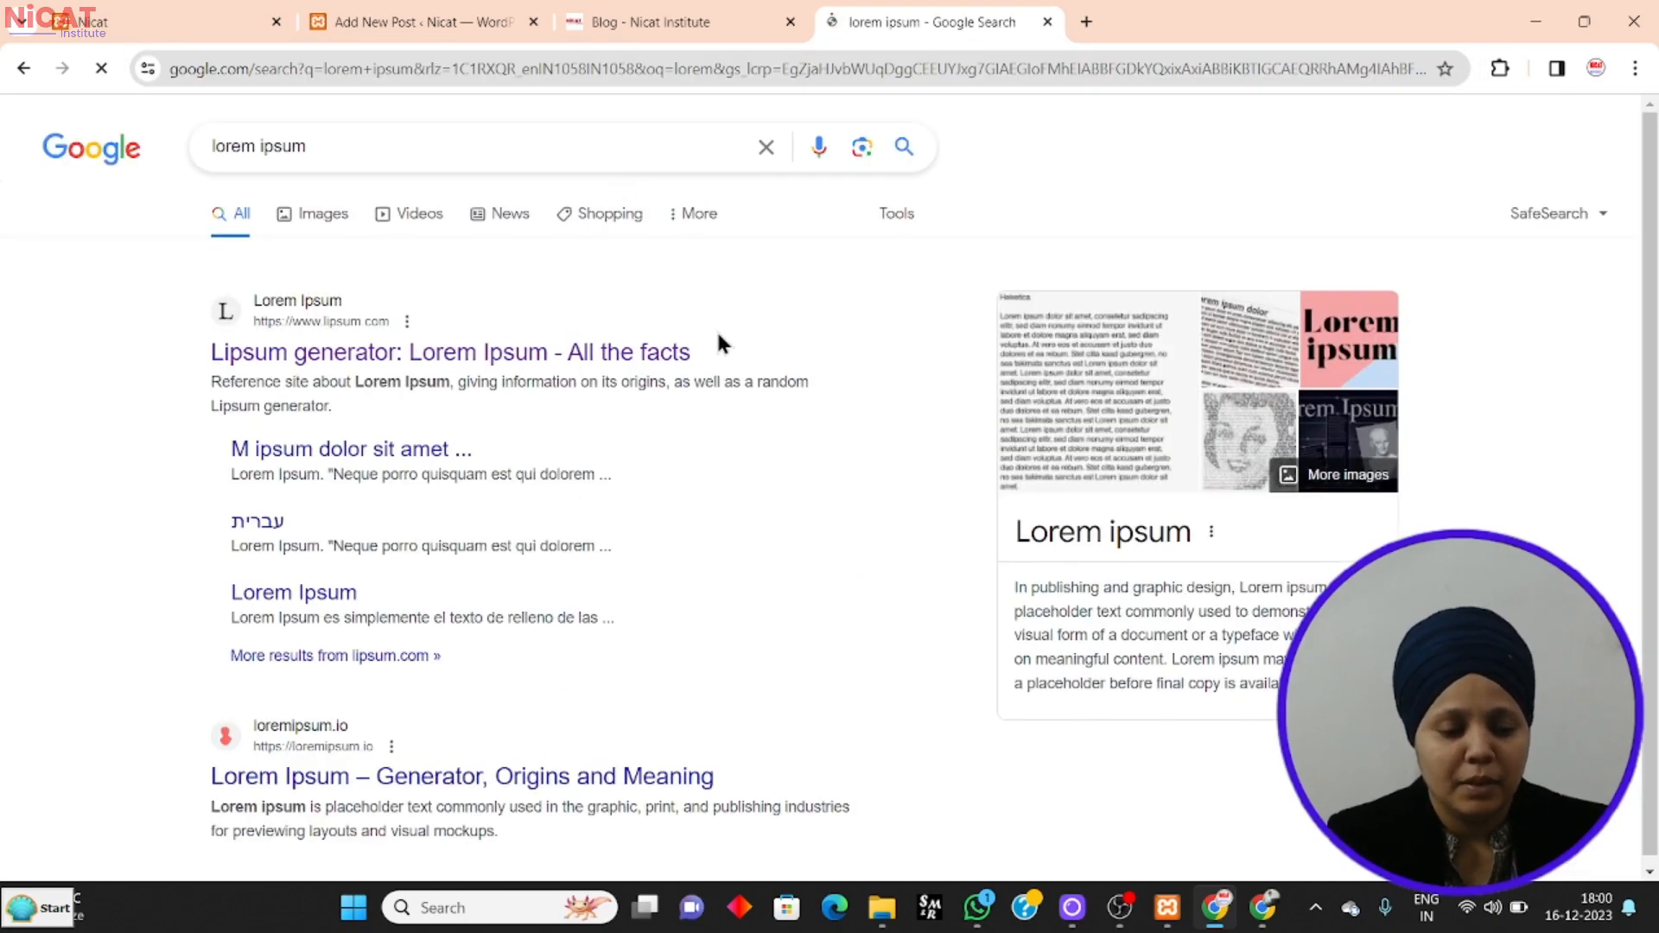
left_click(618, 358)
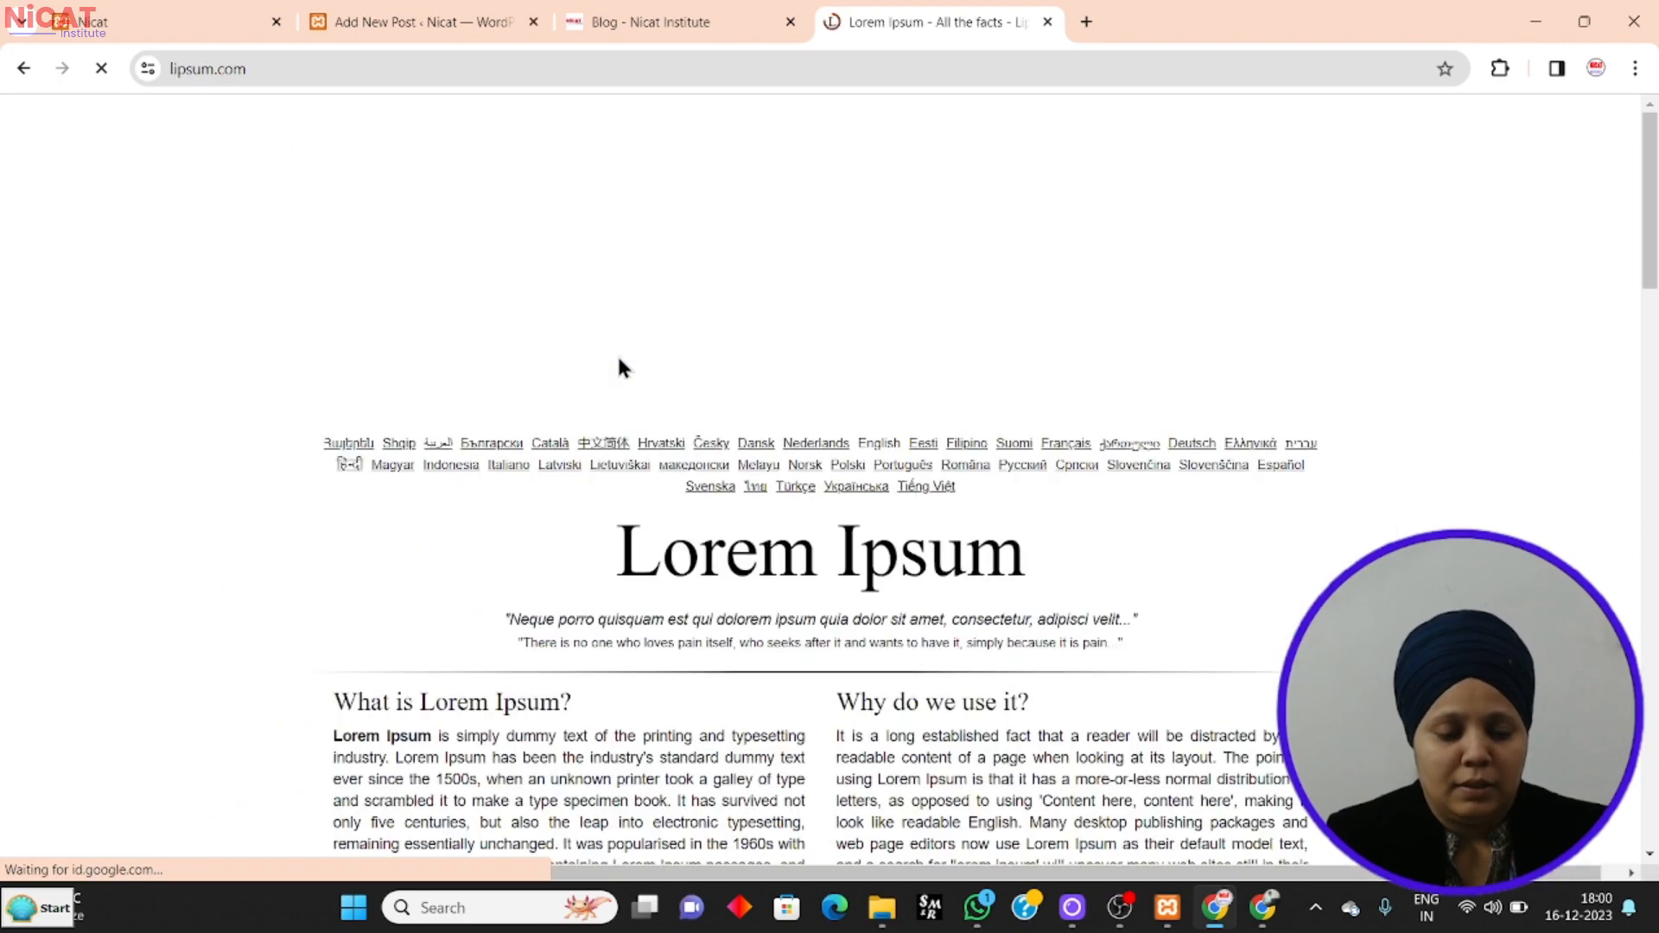
left_click_drag(1039, 560, 629, 546)
key("ctrl+c")
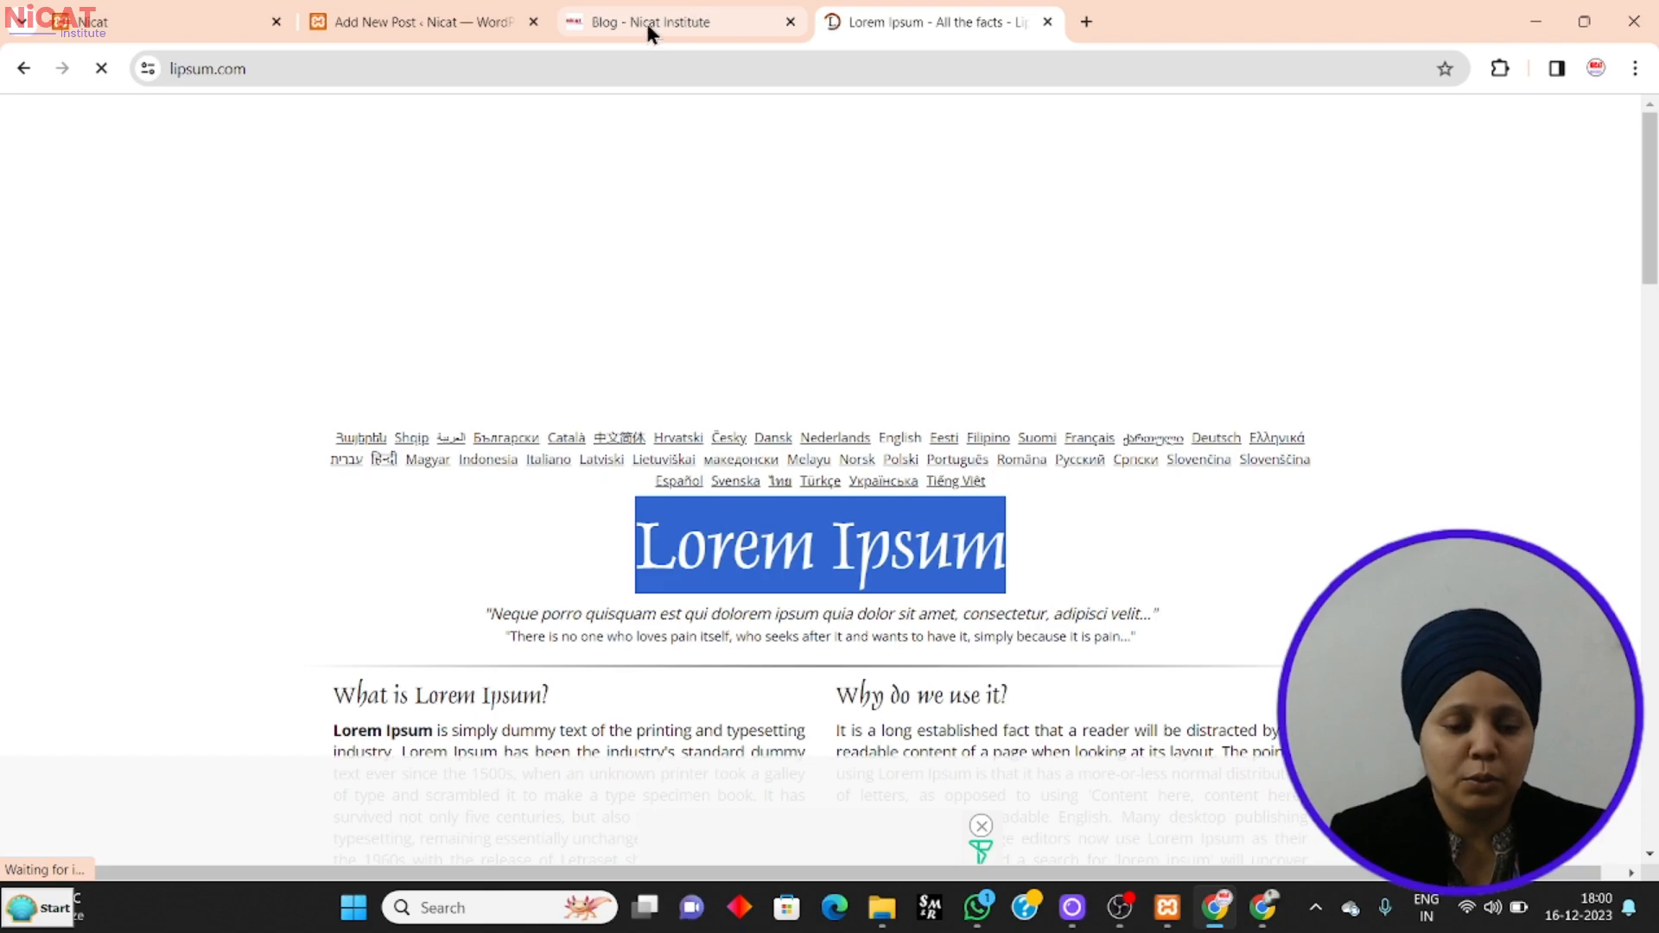
Return to the new post and paste the copied "Lorem Ipsum" heading as its title.
left_click(424, 17)
left_click(325, 245)
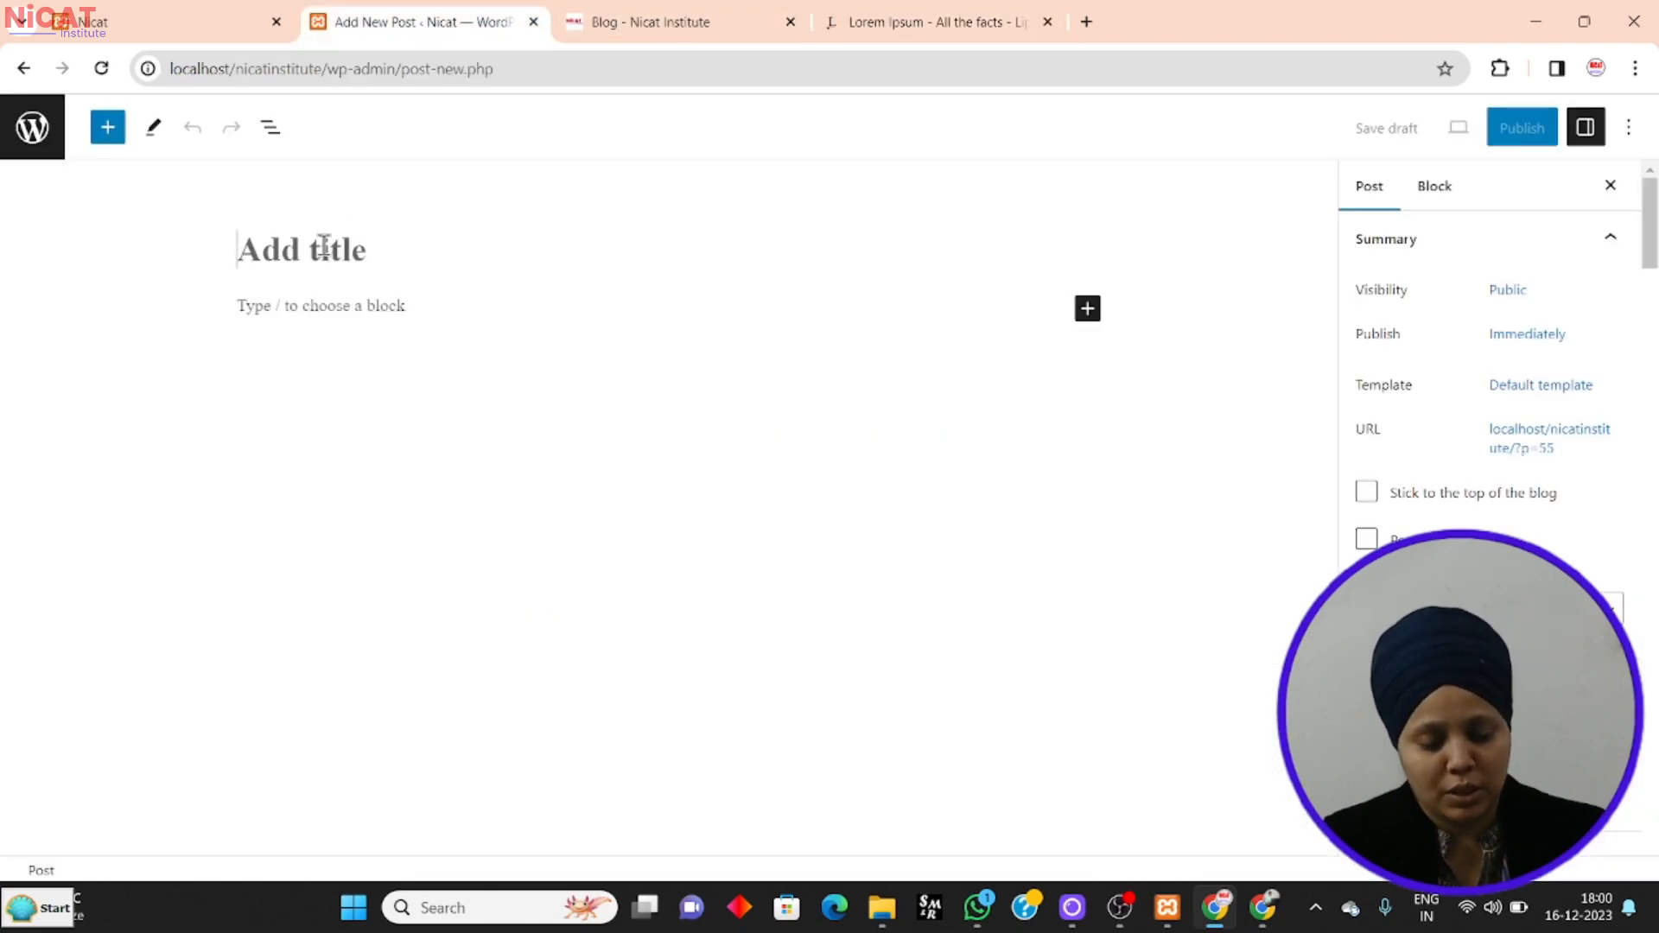
key("ctrl+v")
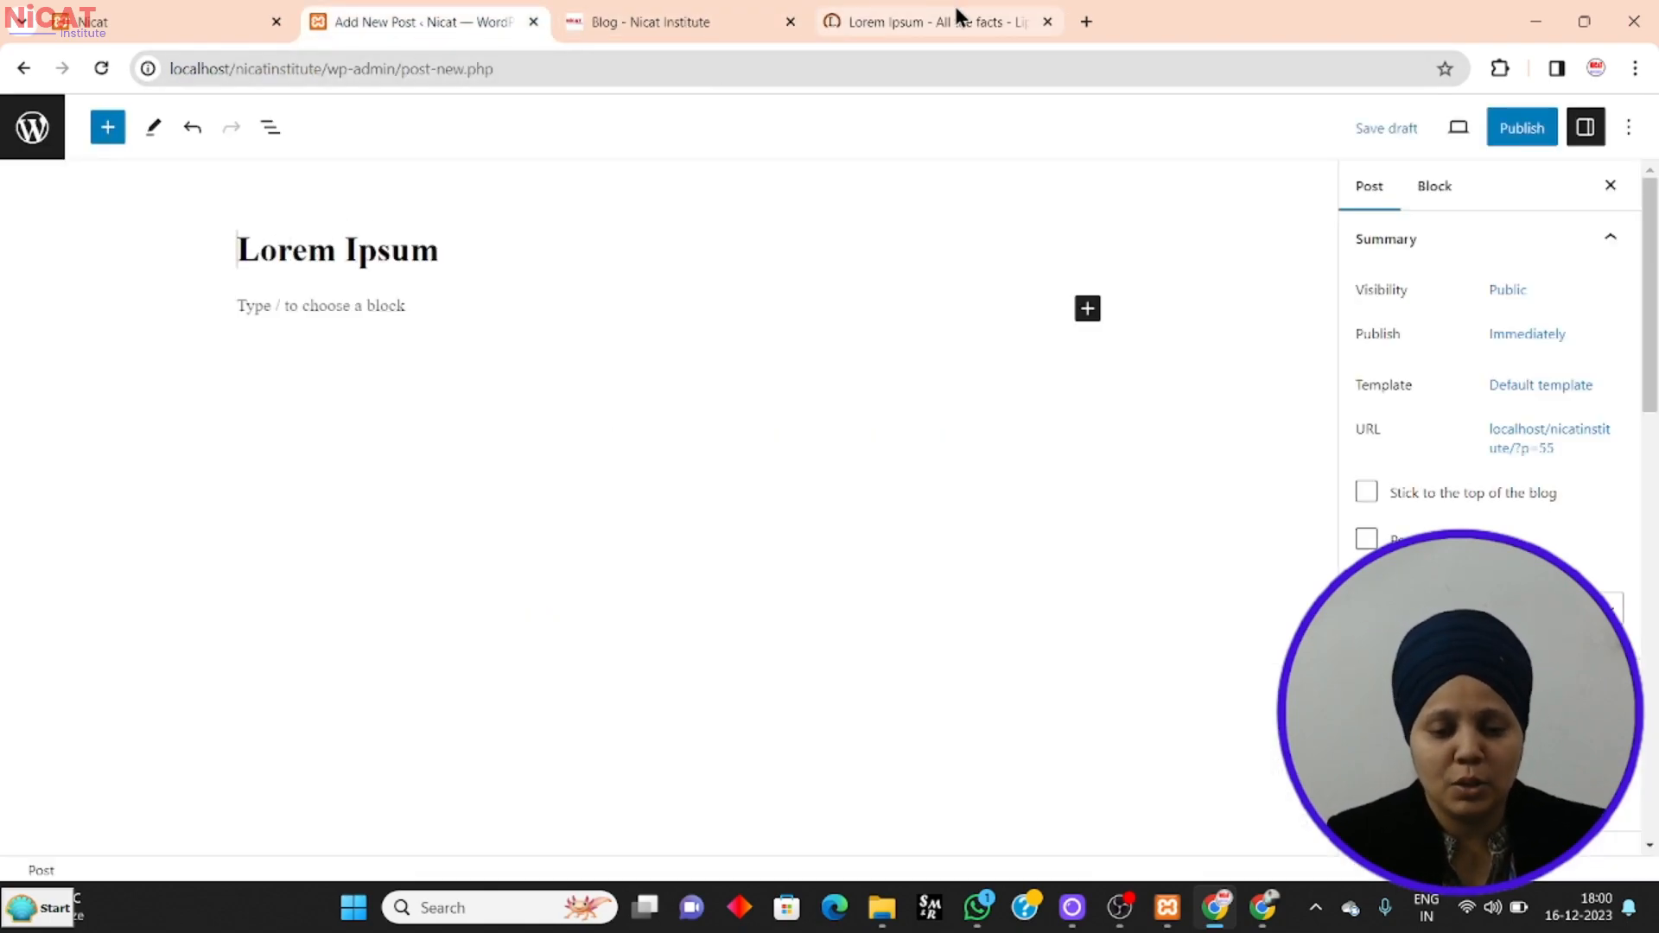
left_click(949, 17)
left_click(478, 16)
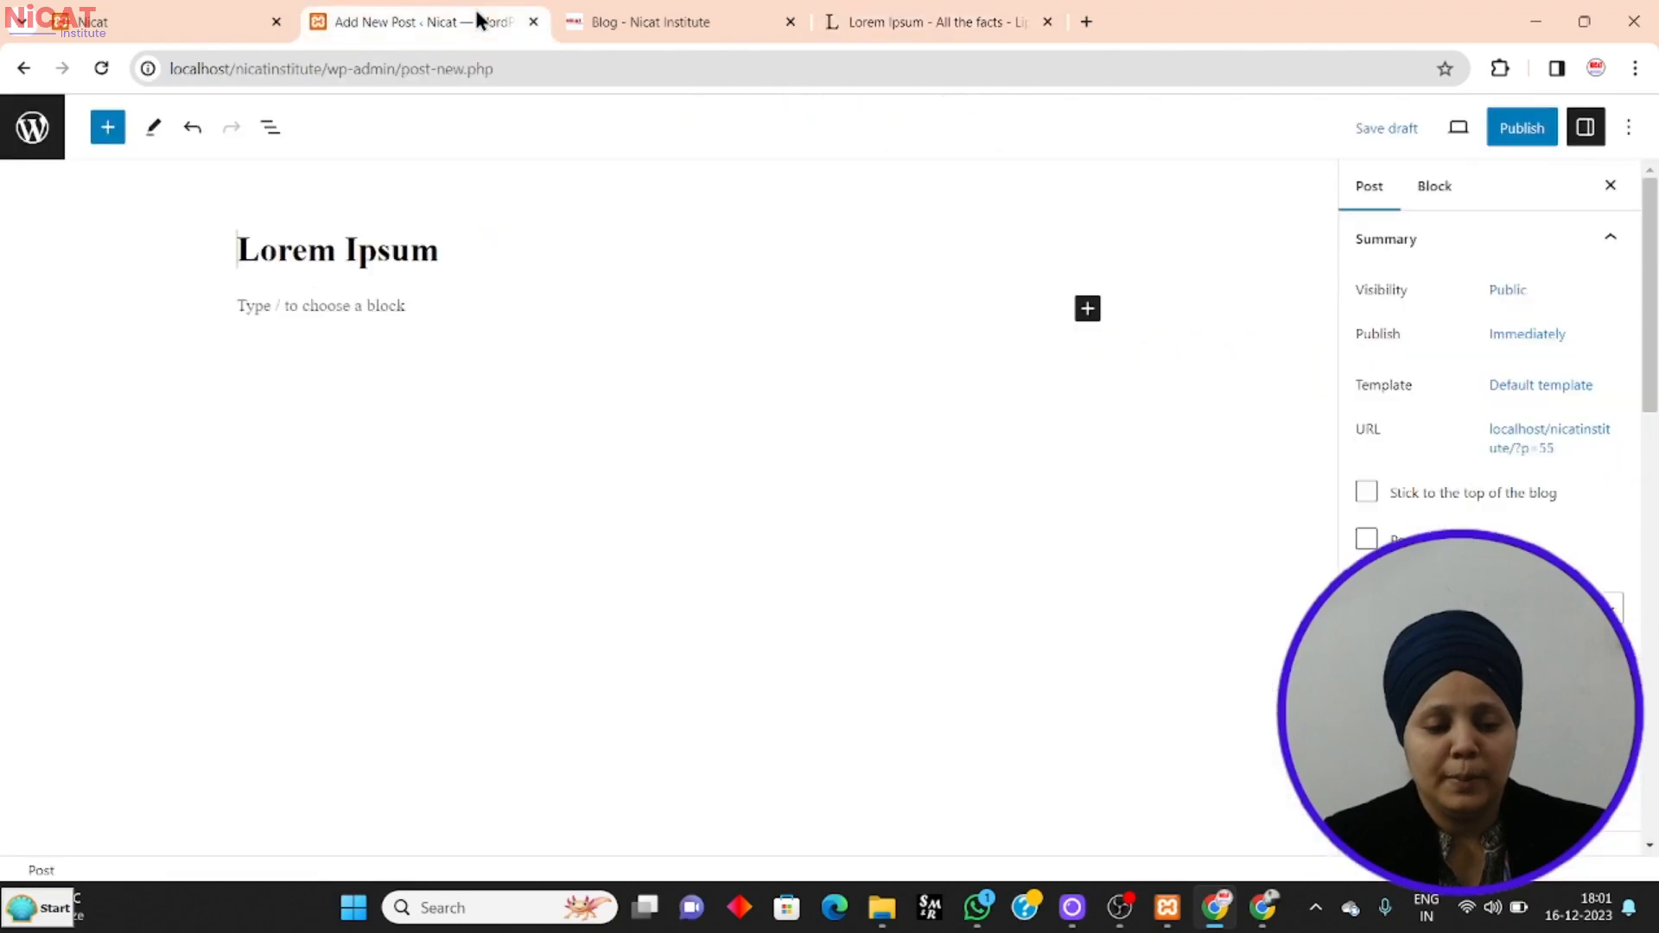
Fill the post body with three paragraphs, each holding the full "Lorem Ipsum is simply dummy text of the printing and typesetting industry" passage.
left_click(340, 301)
type("Lorem Ipsum is simply dummy text of the printing and typesetting industry. Lorem Ipsum has been the industry's standard dummy text ever since the 1500s, when an unknown printer took a galley of type and scrambled it to make a type specimen book. It has survived not only five centuries, but also the leap into electronic typesetting, remaining essentially unchanged. It was popularised in the 1960s with the release of Letraset sheets containing Lorem Ipsum passages, and more recently with desktop publishing software like Aldus PageMaker including versions of Lorem Ipsum")
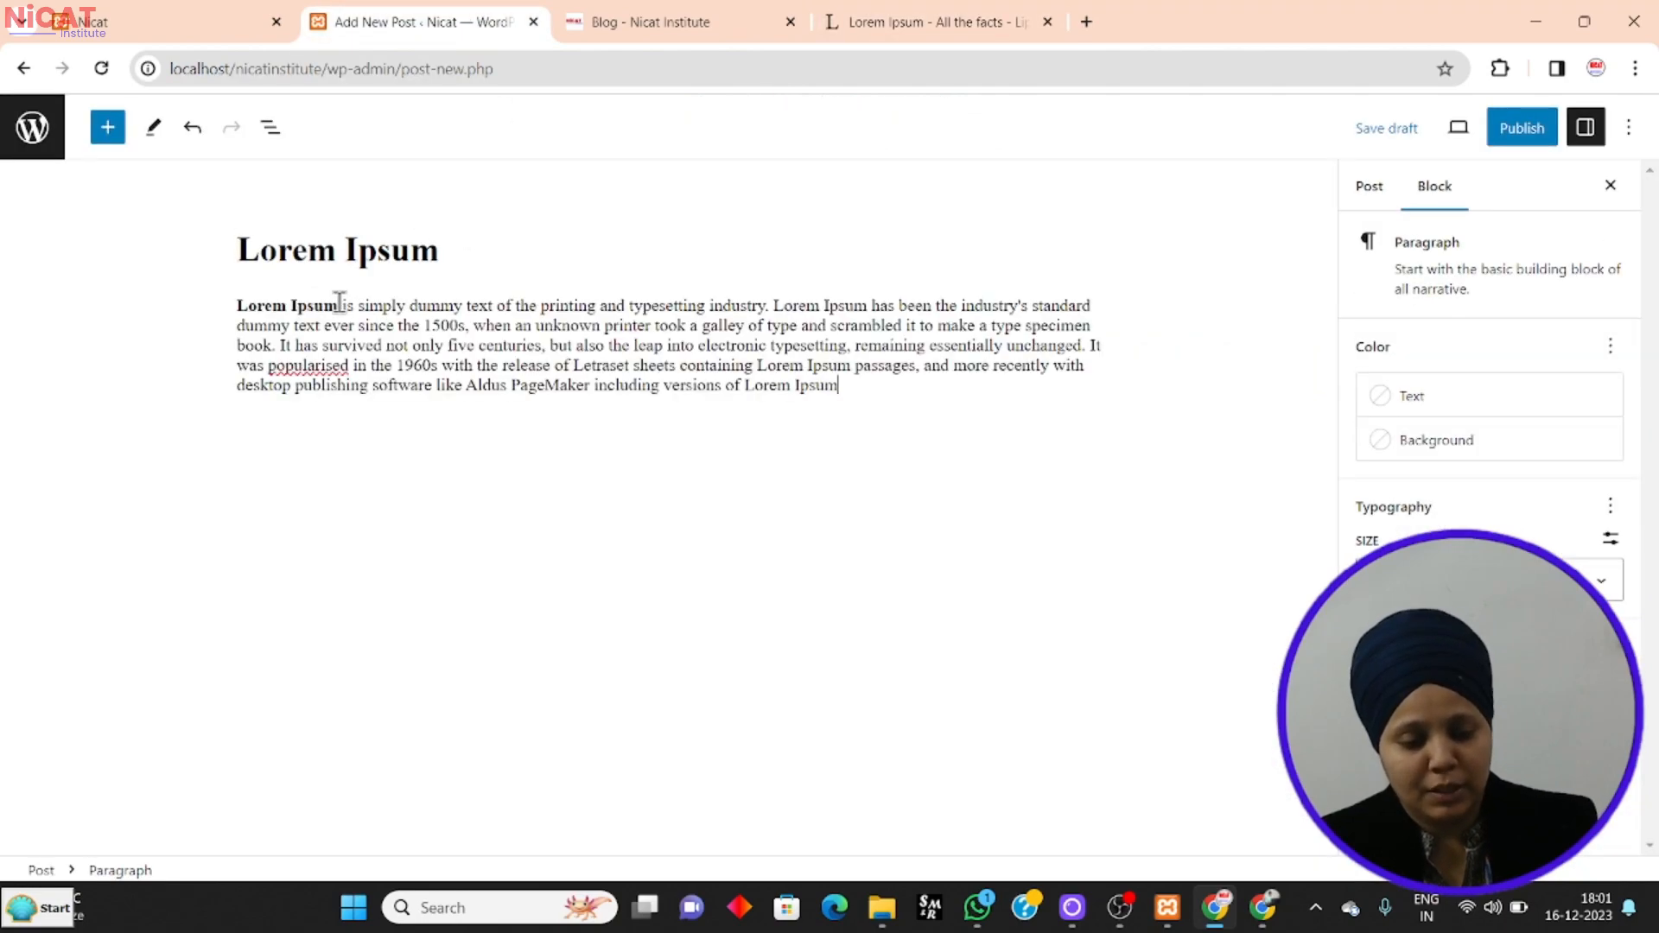
key("Return")
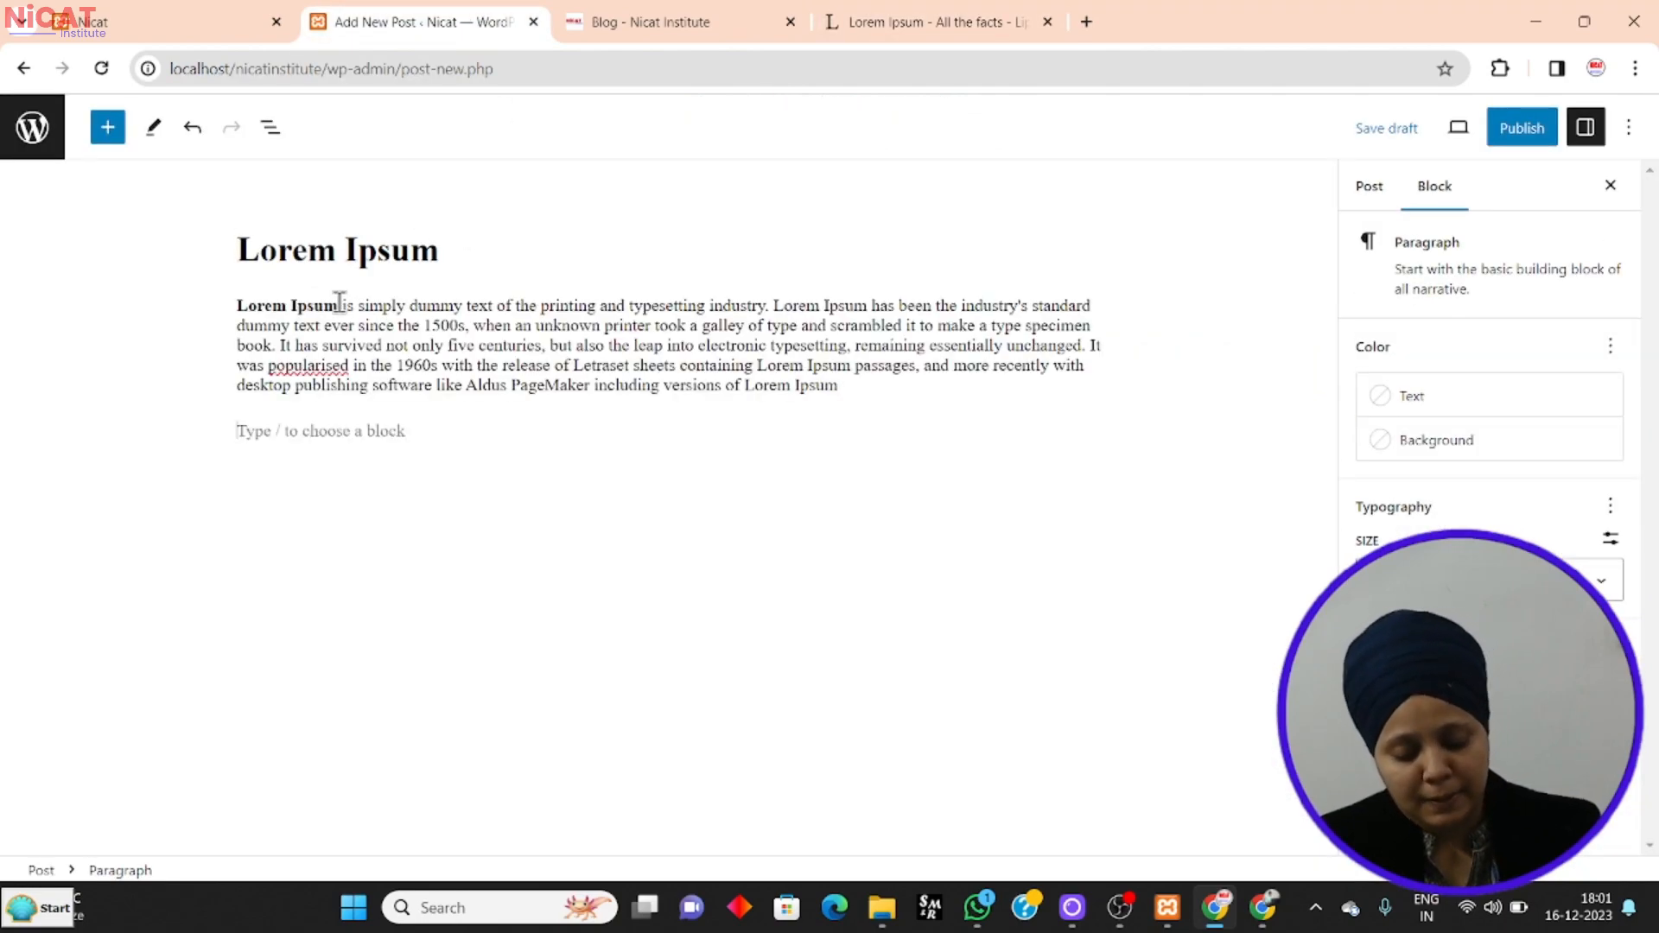
type("Lorem Ipsum is simply dummy text of the printing and typesetting industry. Lorem Ipsum has been the industry's standard dummy text ever since the 1500s, when an unknown printer took a galley of type and scrambled it to make a type specimen book. It has survived not only five centuries, but also the leap into electronic typesetting, remaining essentially unchanged. It was popularised in the 1960s with the release of Letraset sheets containing Lorem Ipsum passages, and more recently with desktop publishing software like Aldus PageMaker including versions of Lorem Ipsum")
key("Return")
type("Lorem Ipsum is simply dummy text of the printing and typesetting industry. Lorem Ipsum has been the industry's standard dummy text ever since the 1500s, when an unknown printer took a galley of type and scrambled it to make a type specimen book. It has survived not only five centuries, but also the leap into electronic typesetting, remaining essentially unchanged. It was popularised in the 1960s with the release of Letraset sheets containing Lorem Ipsum passages, and more recently with desktop publishing software like Aldus PageMaker including versions of Lorem Ipsum")
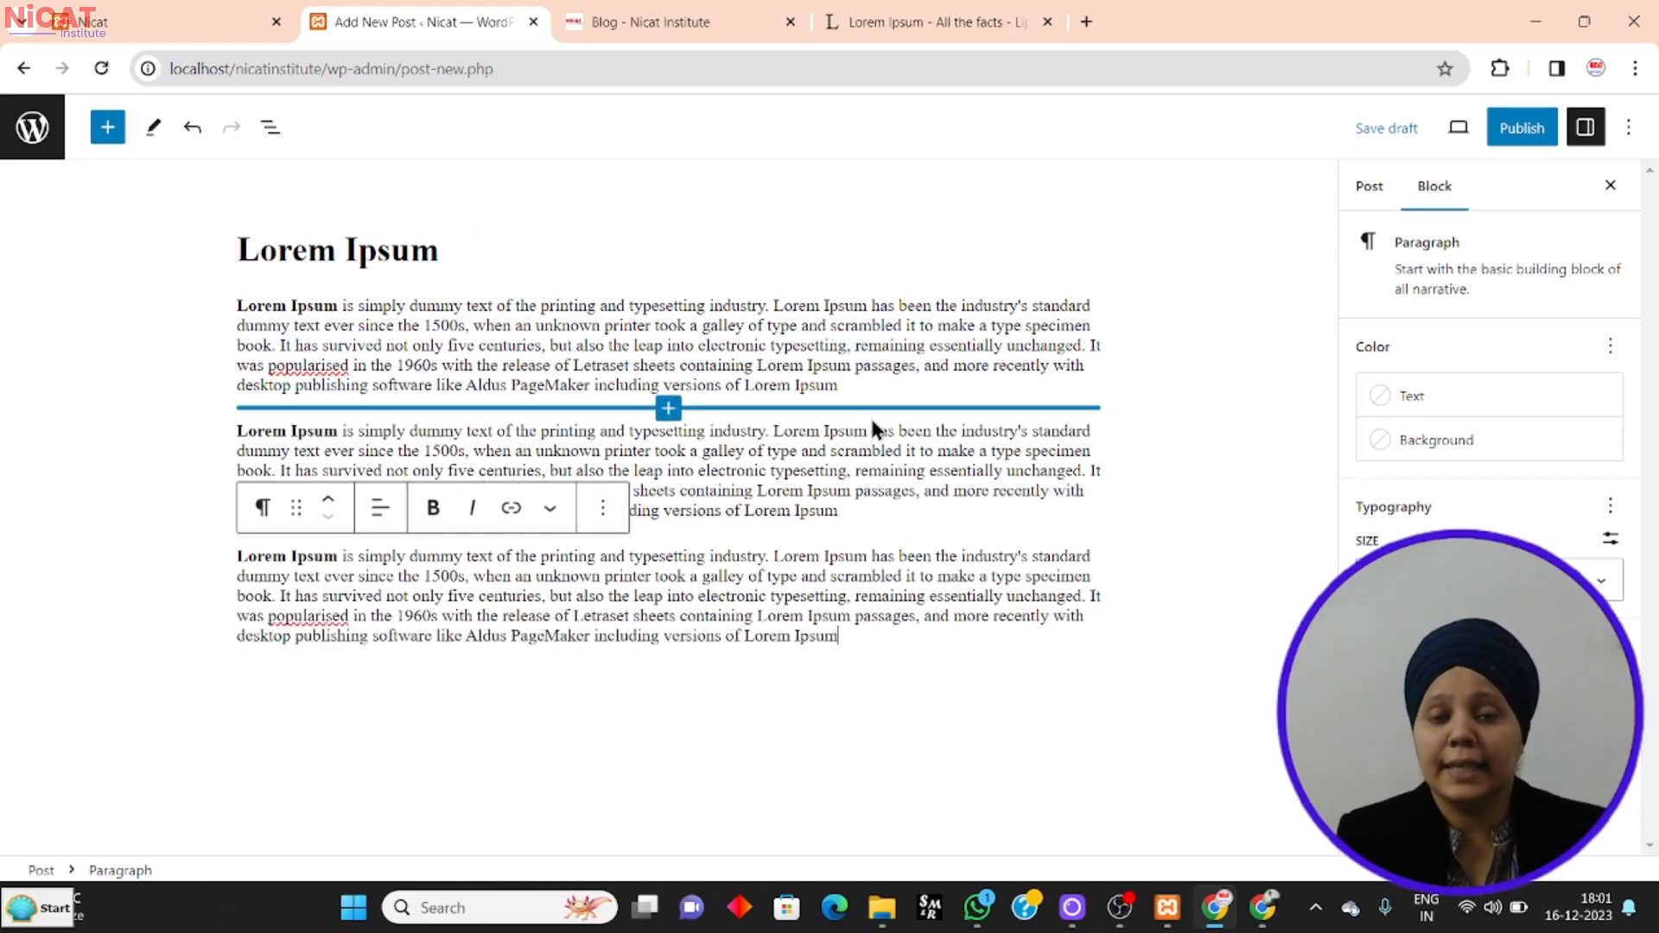
Assign the post to the Accounting category in the post settings.
left_click(1373, 188)
scroll(1453, 302, "down", 3)
scroll(1412, 485, "down", 1)
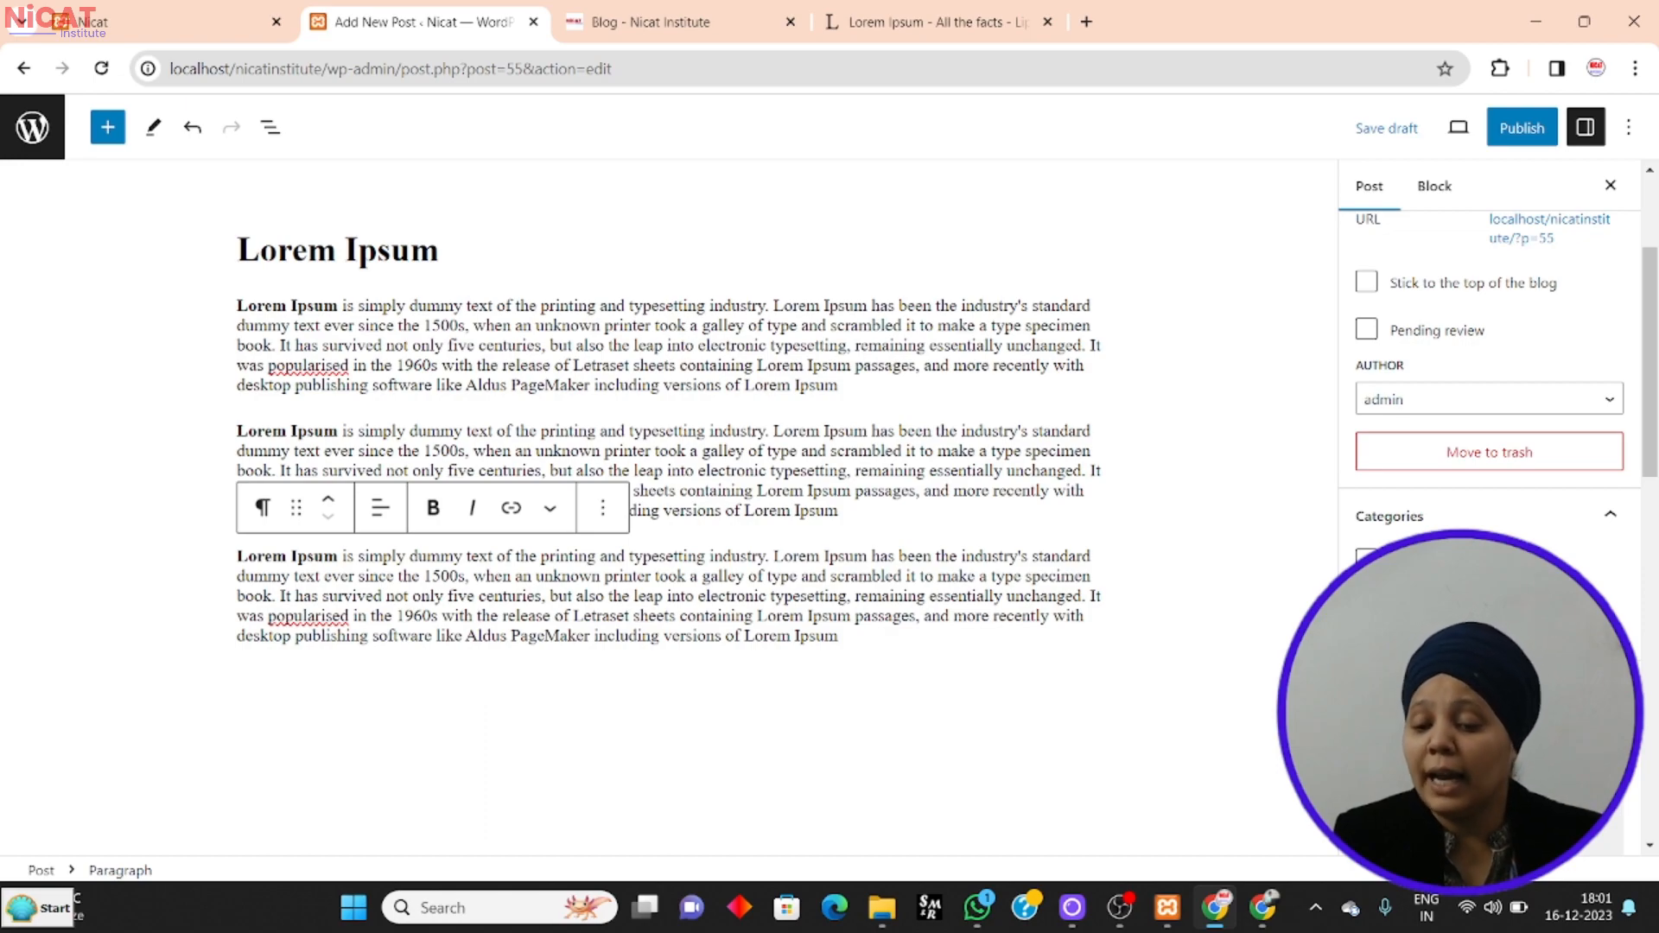
left_click(1366, 559)
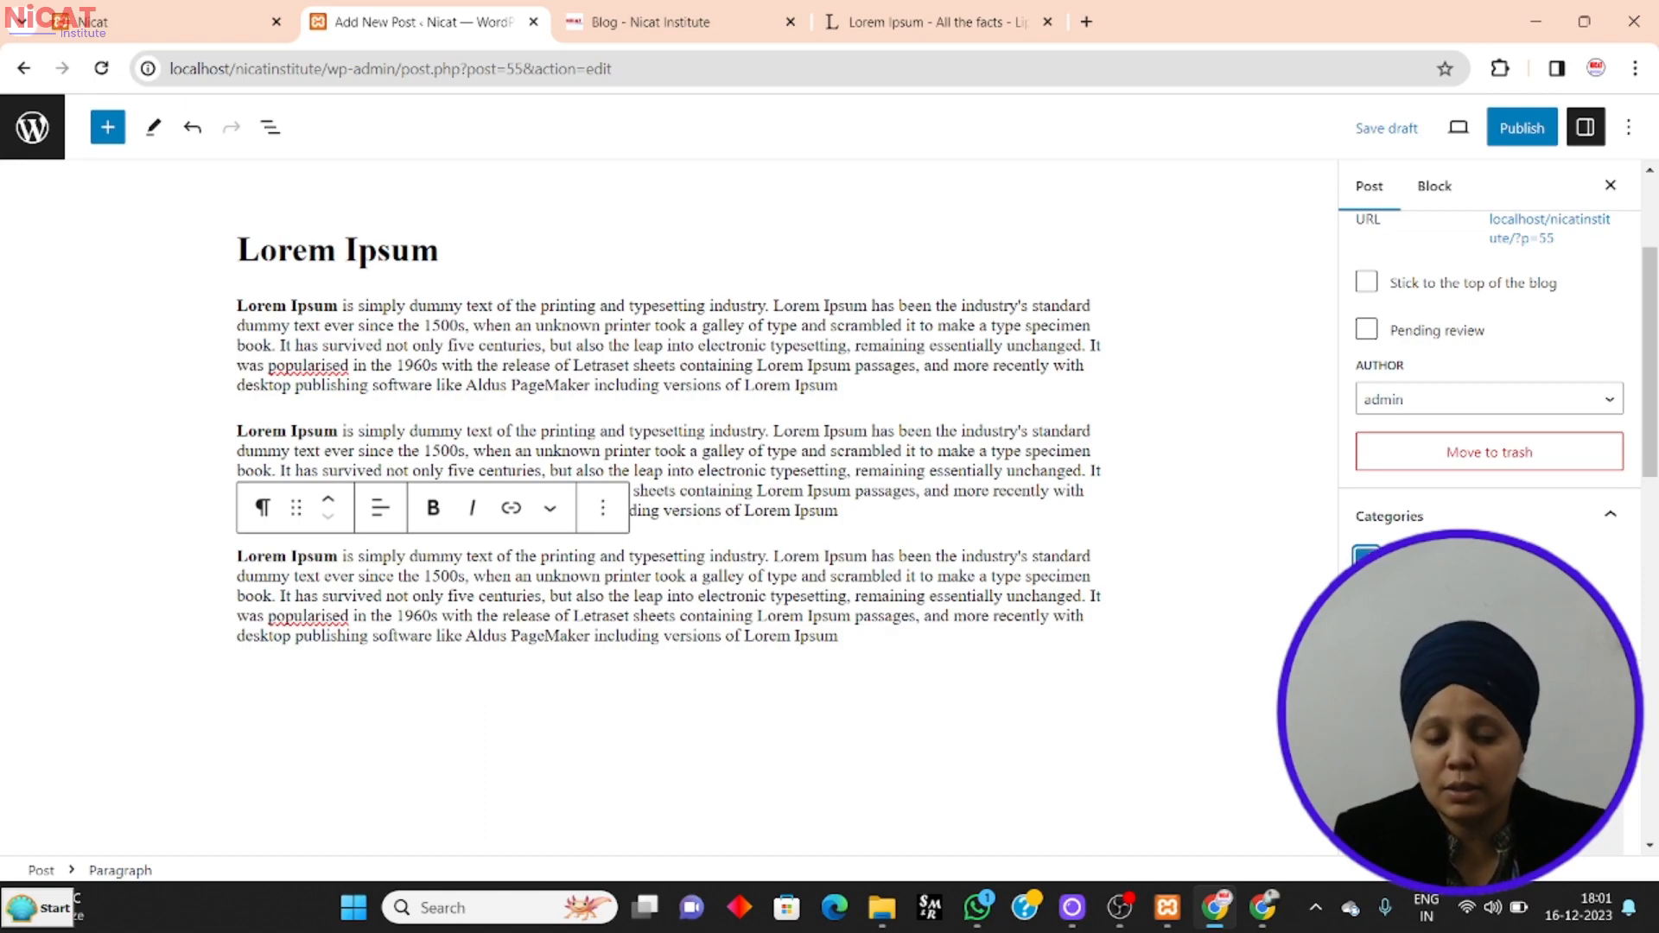
key("ctrl+a")
left_click(1288, 648)
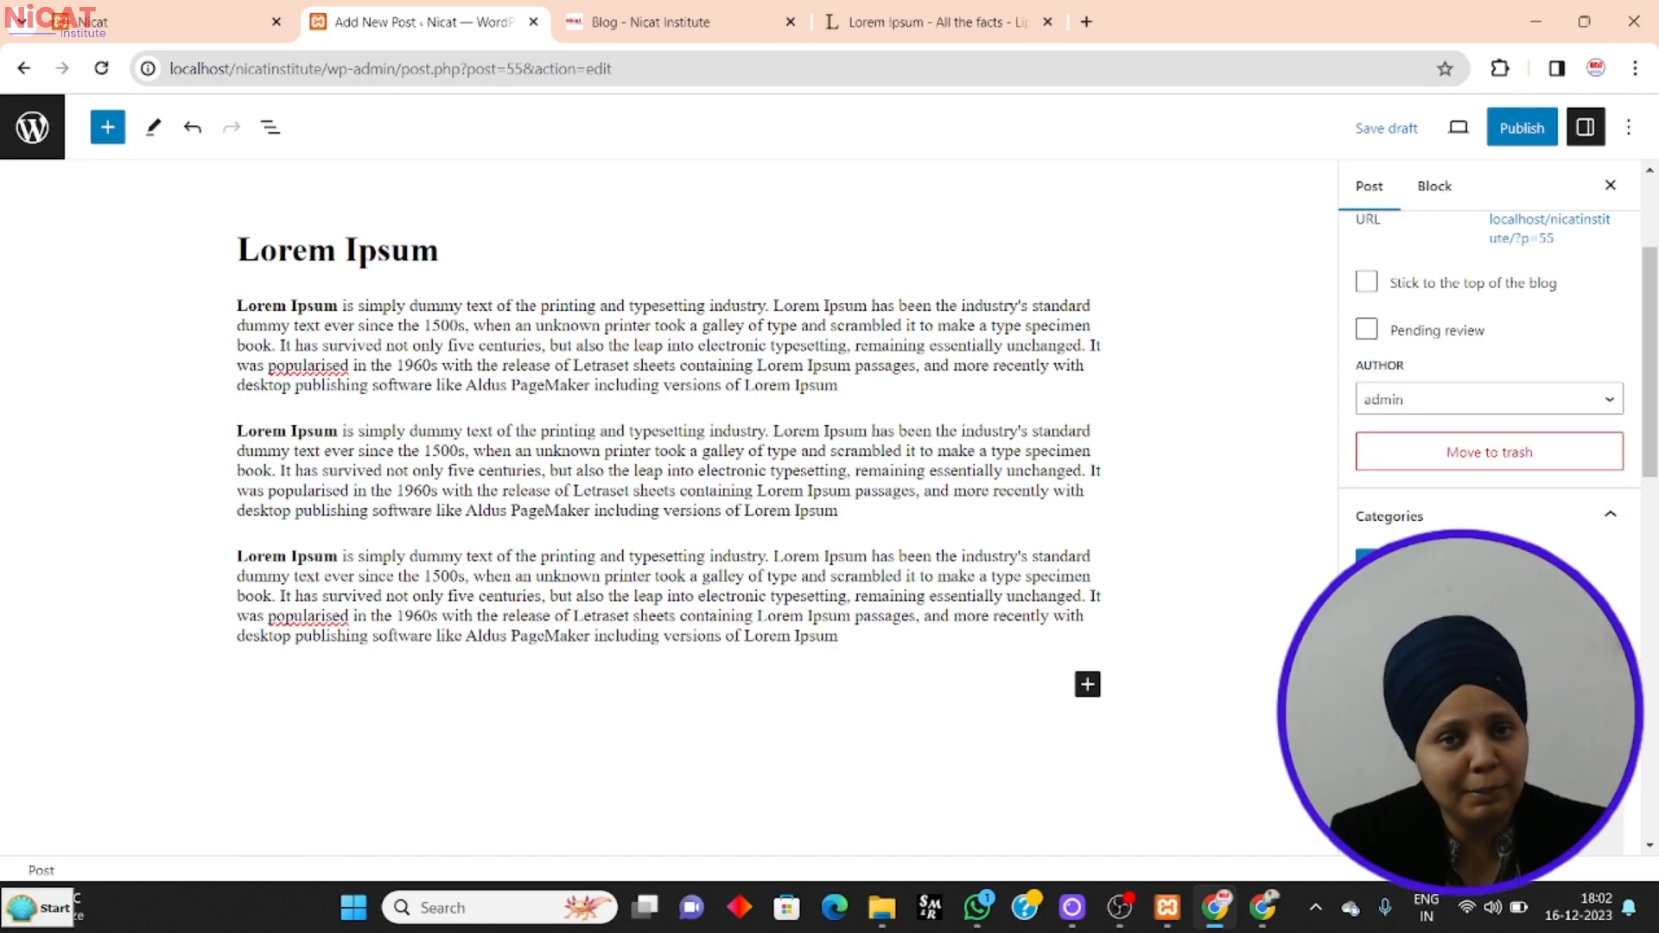
Publish the "Lorem Ipsum" post immediately with public visibility.
scroll(1487, 389, "down", 8)
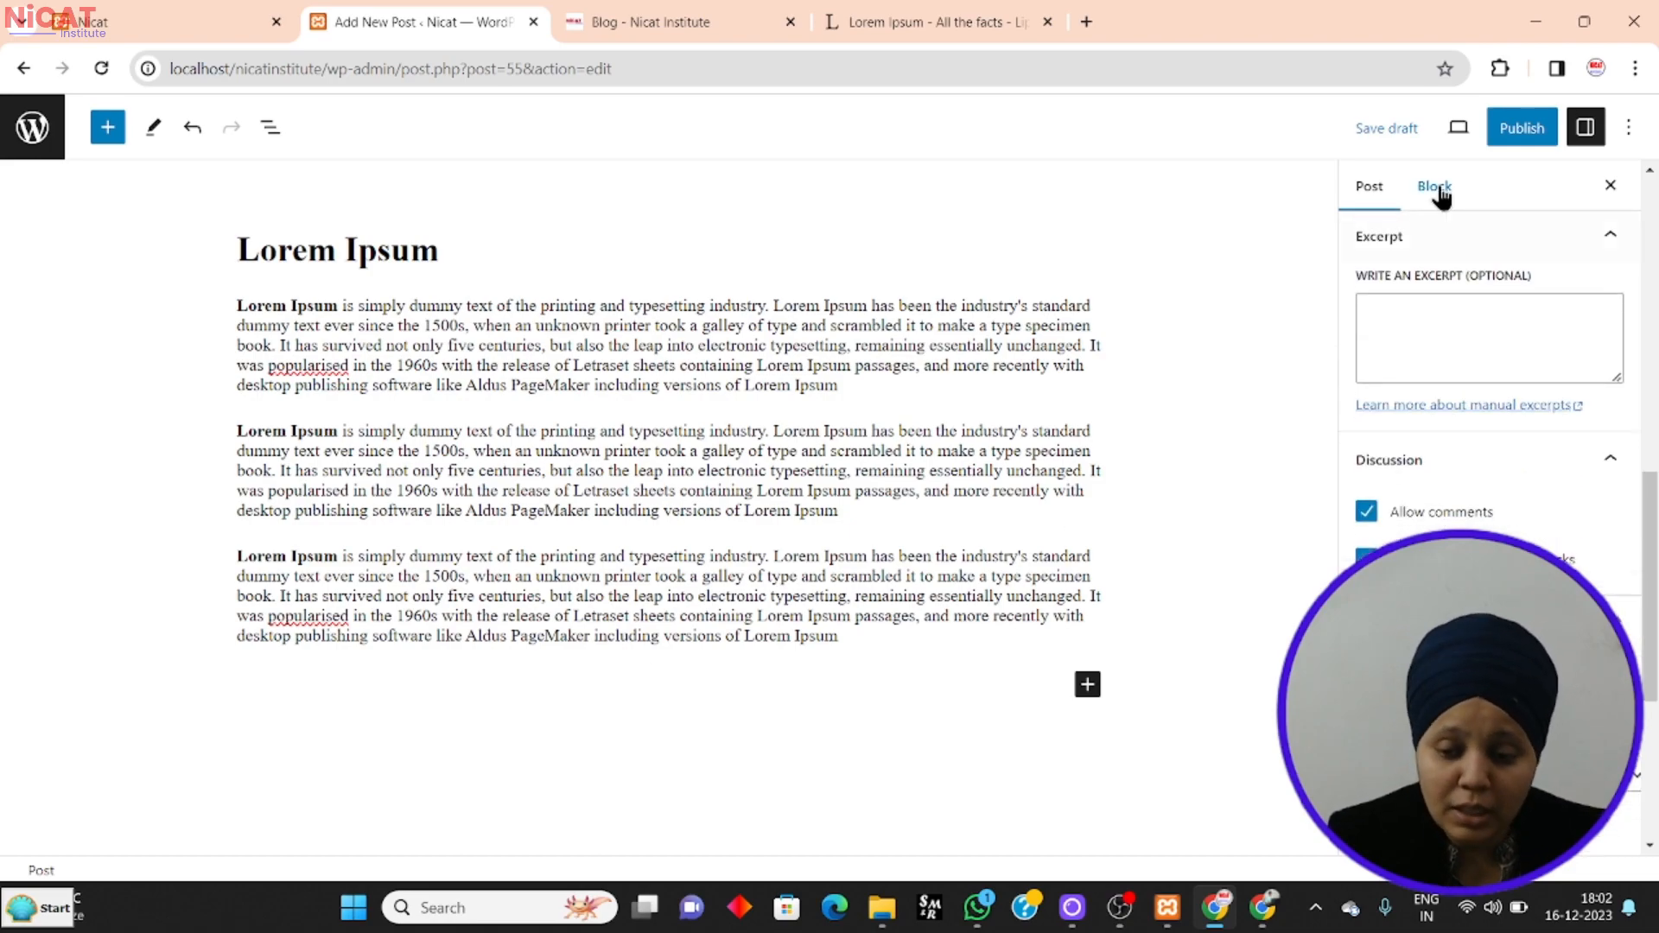
left_click(1514, 139)
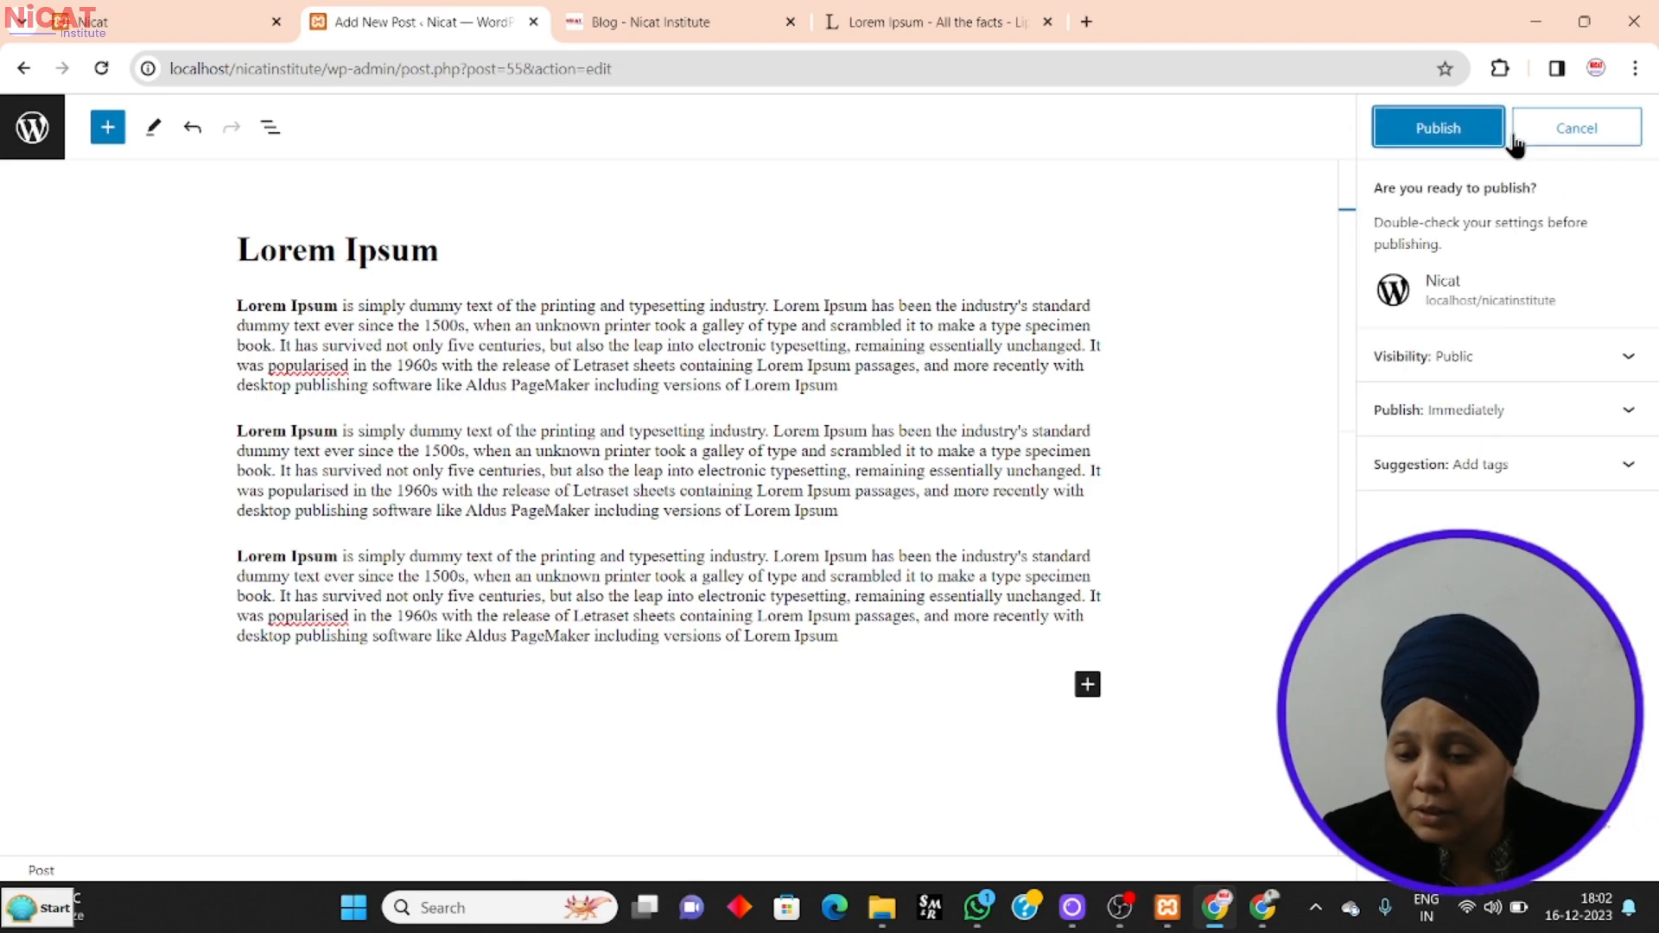
left_click(1429, 139)
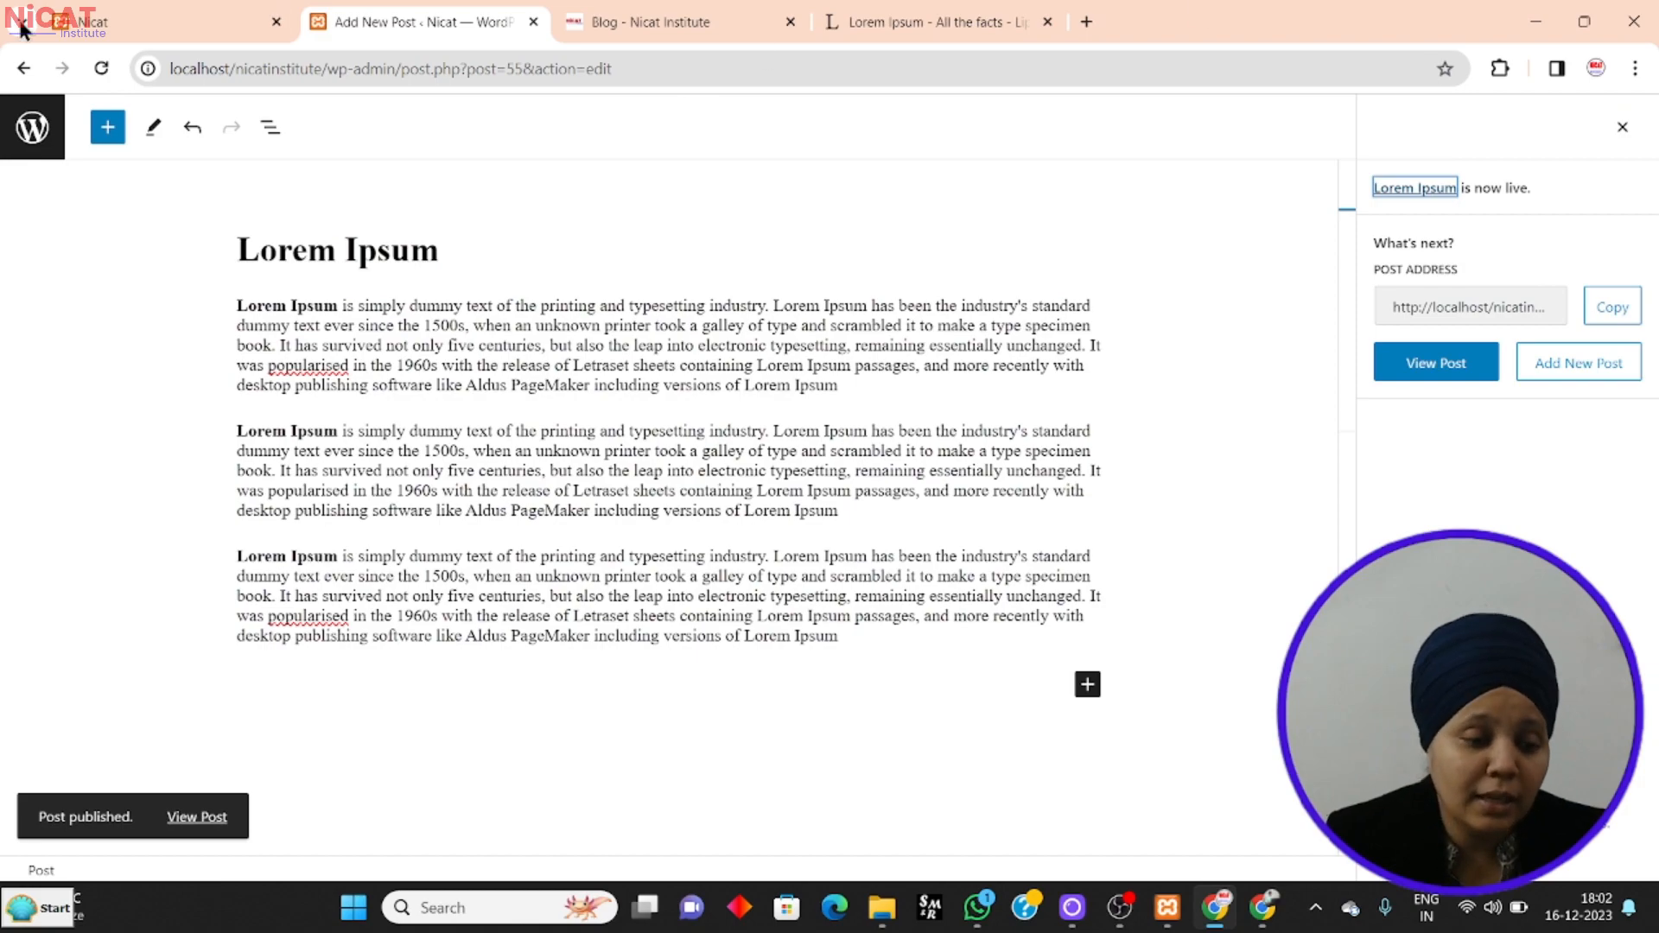
Refresh the site's front page, open the "Lorem Ipsum" post and review its text and category.
left_click(115, 16)
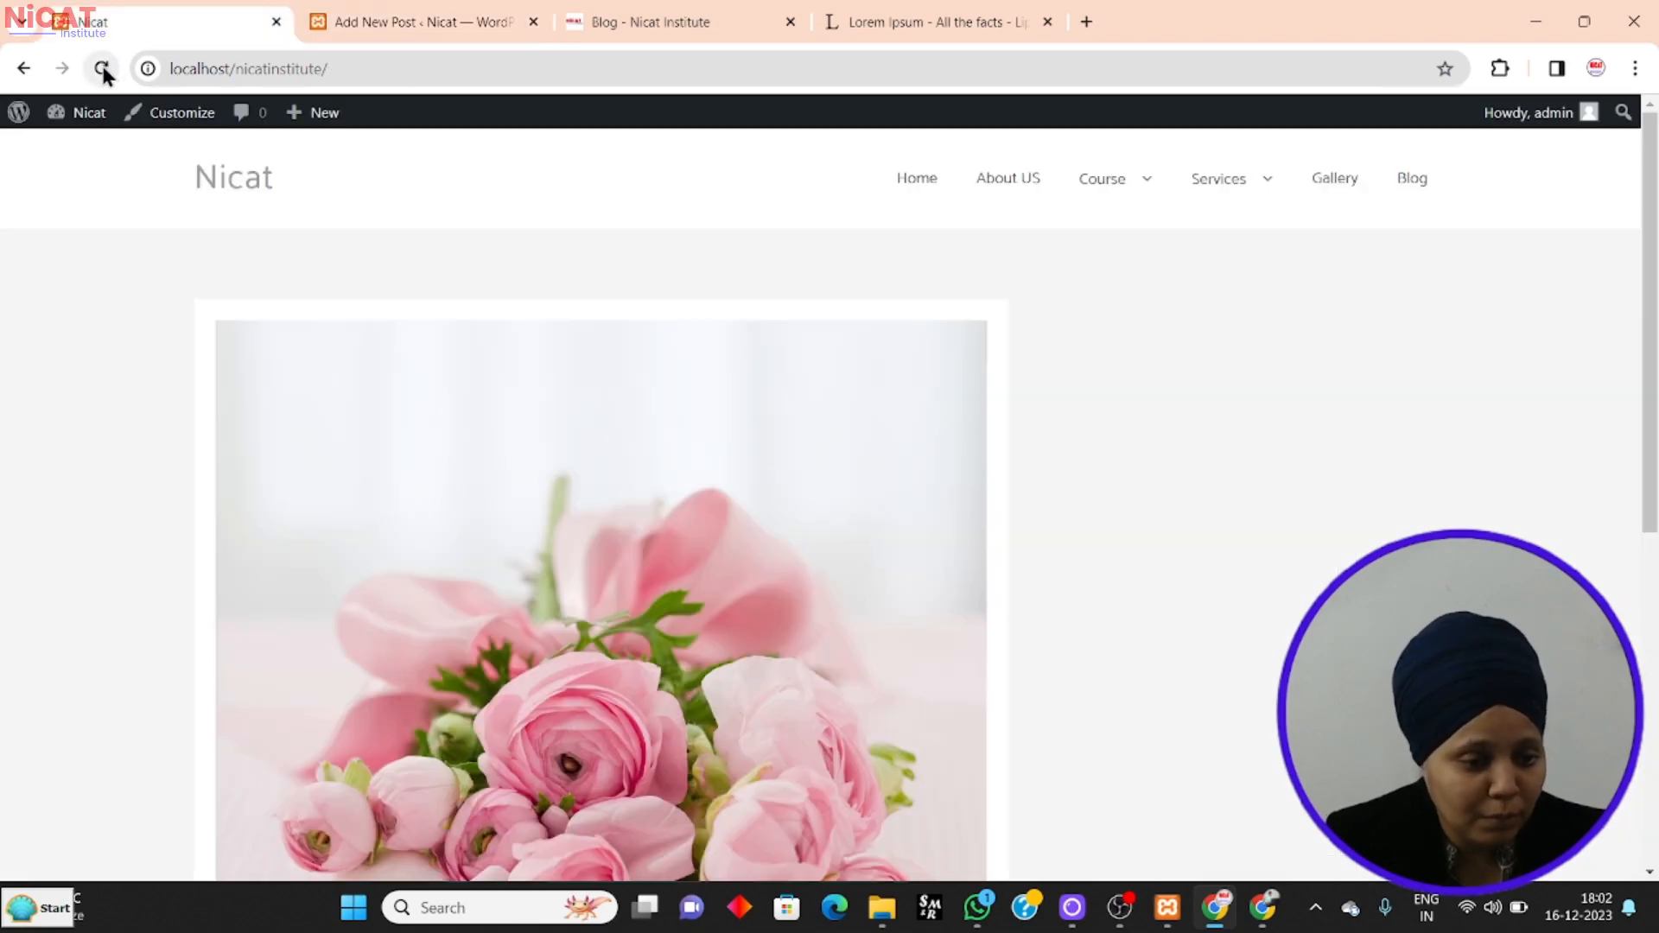
left_click(103, 68)
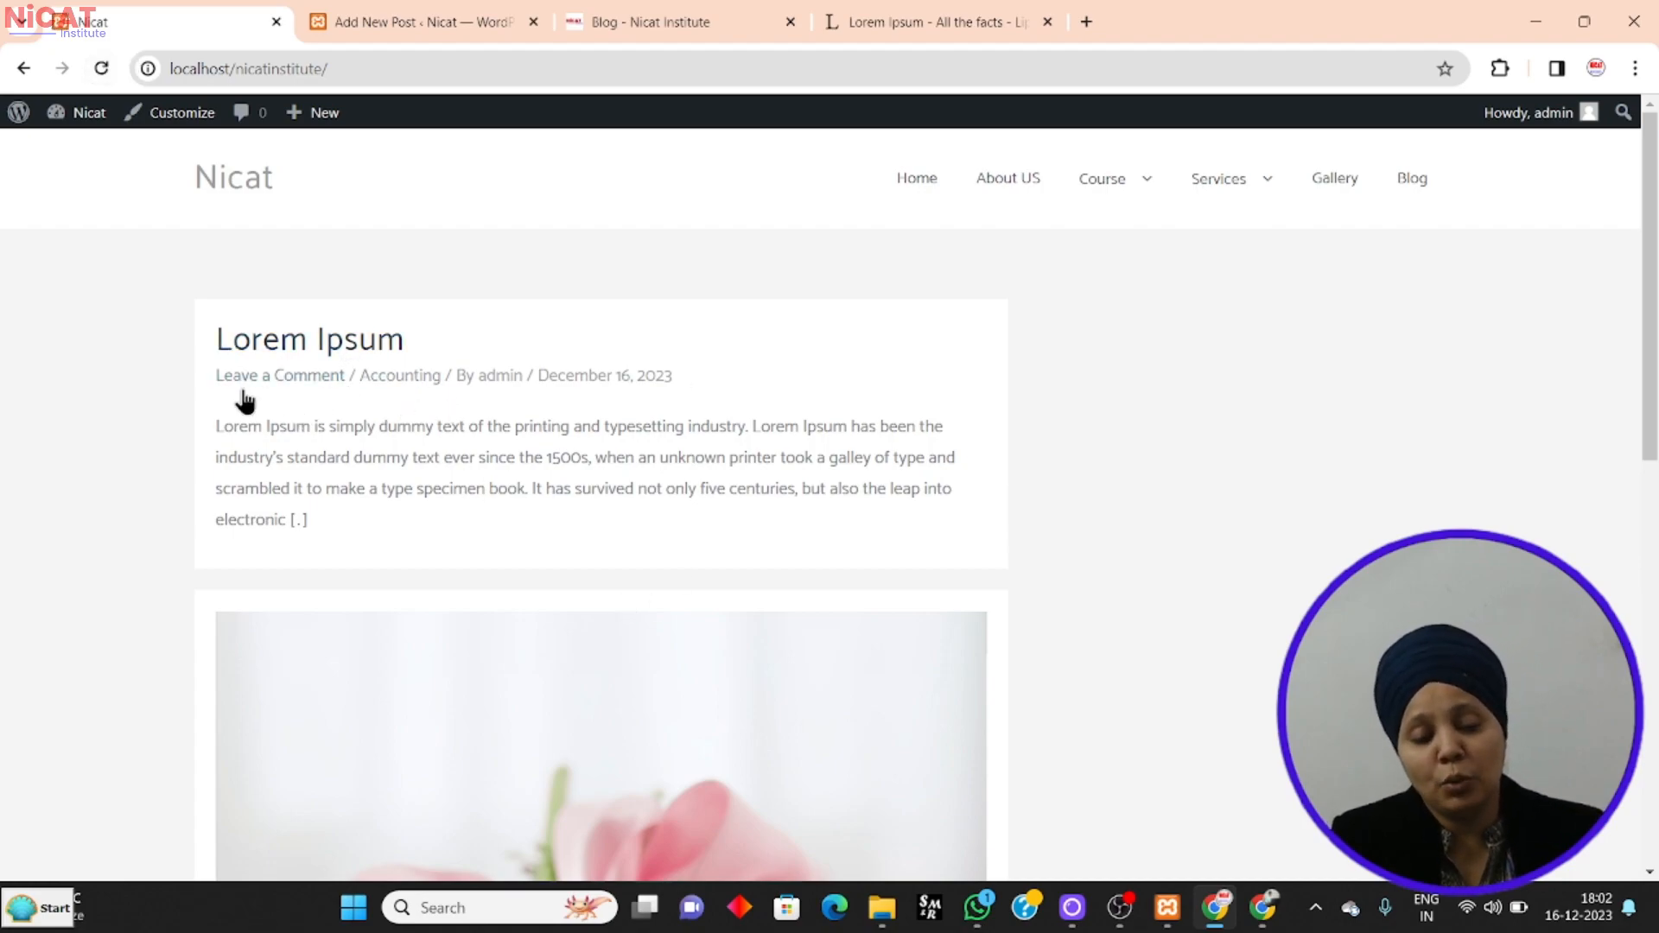
left_click(360, 345)
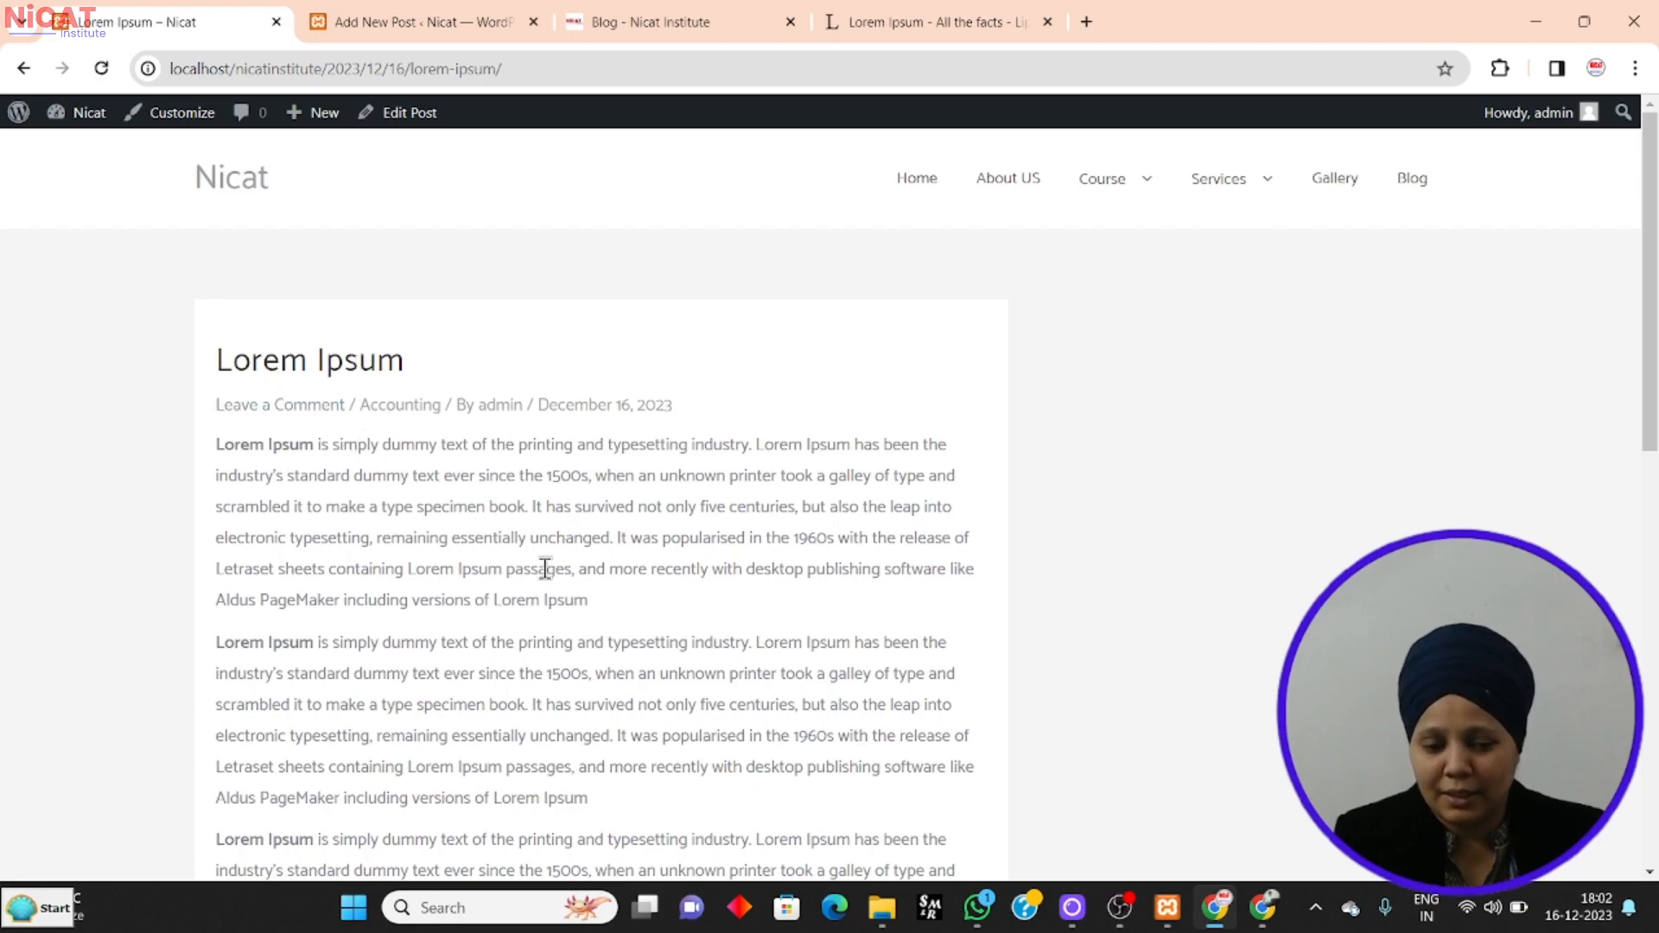
scroll(474, 481, "down", 2)
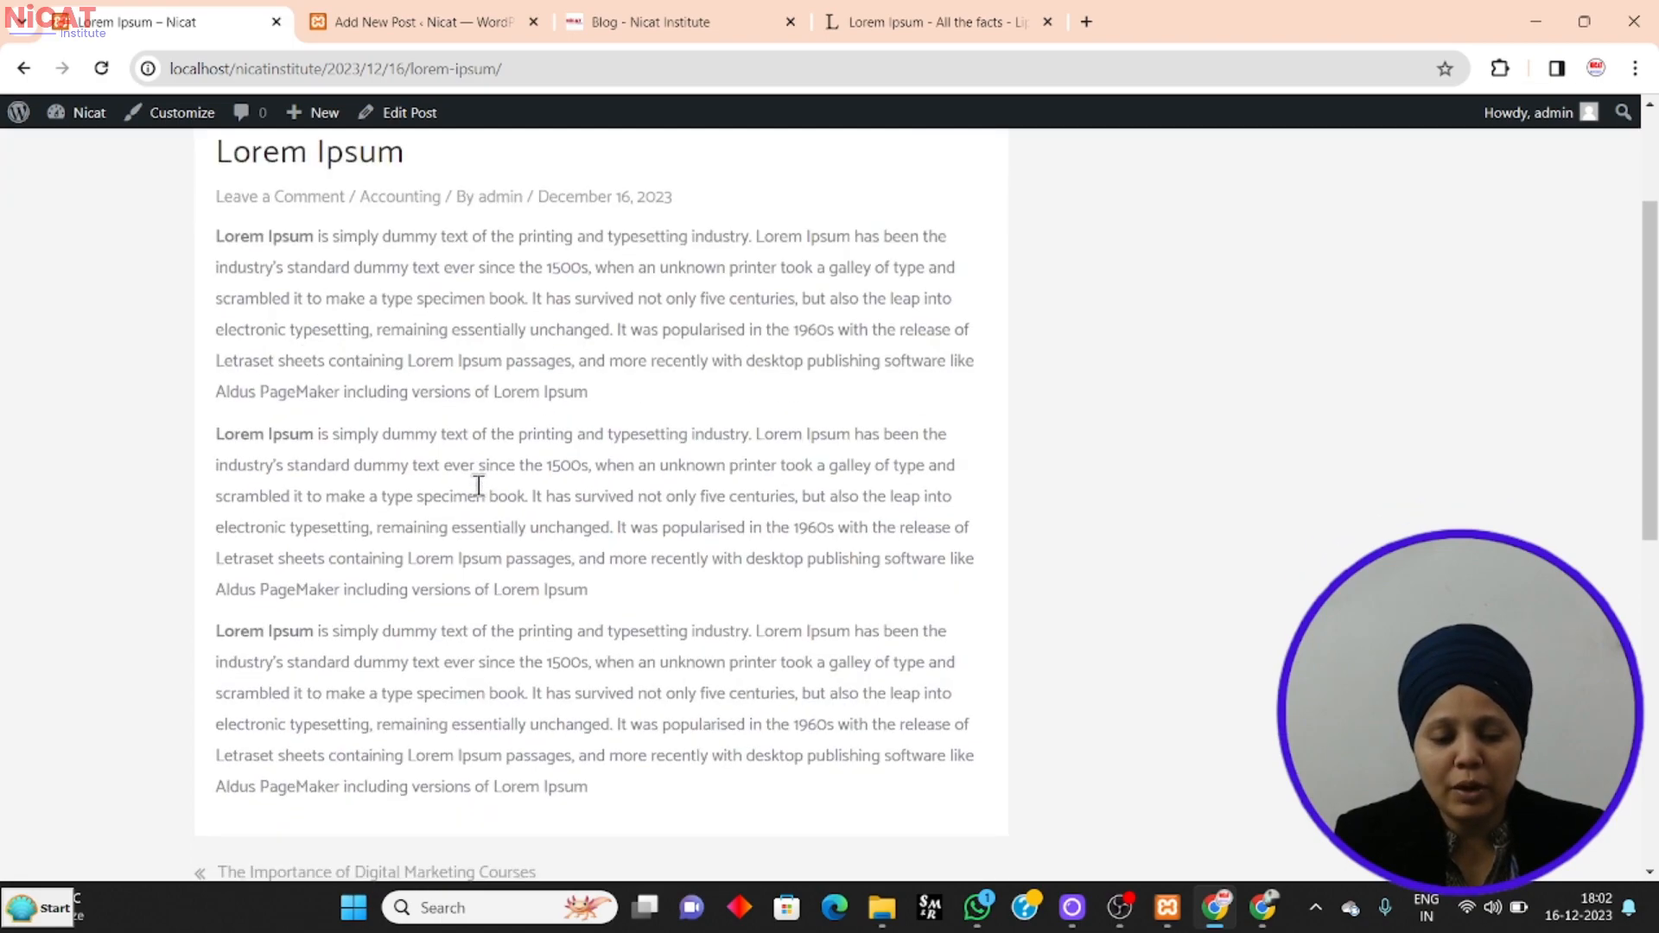
scroll(569, 666, "down", 4)
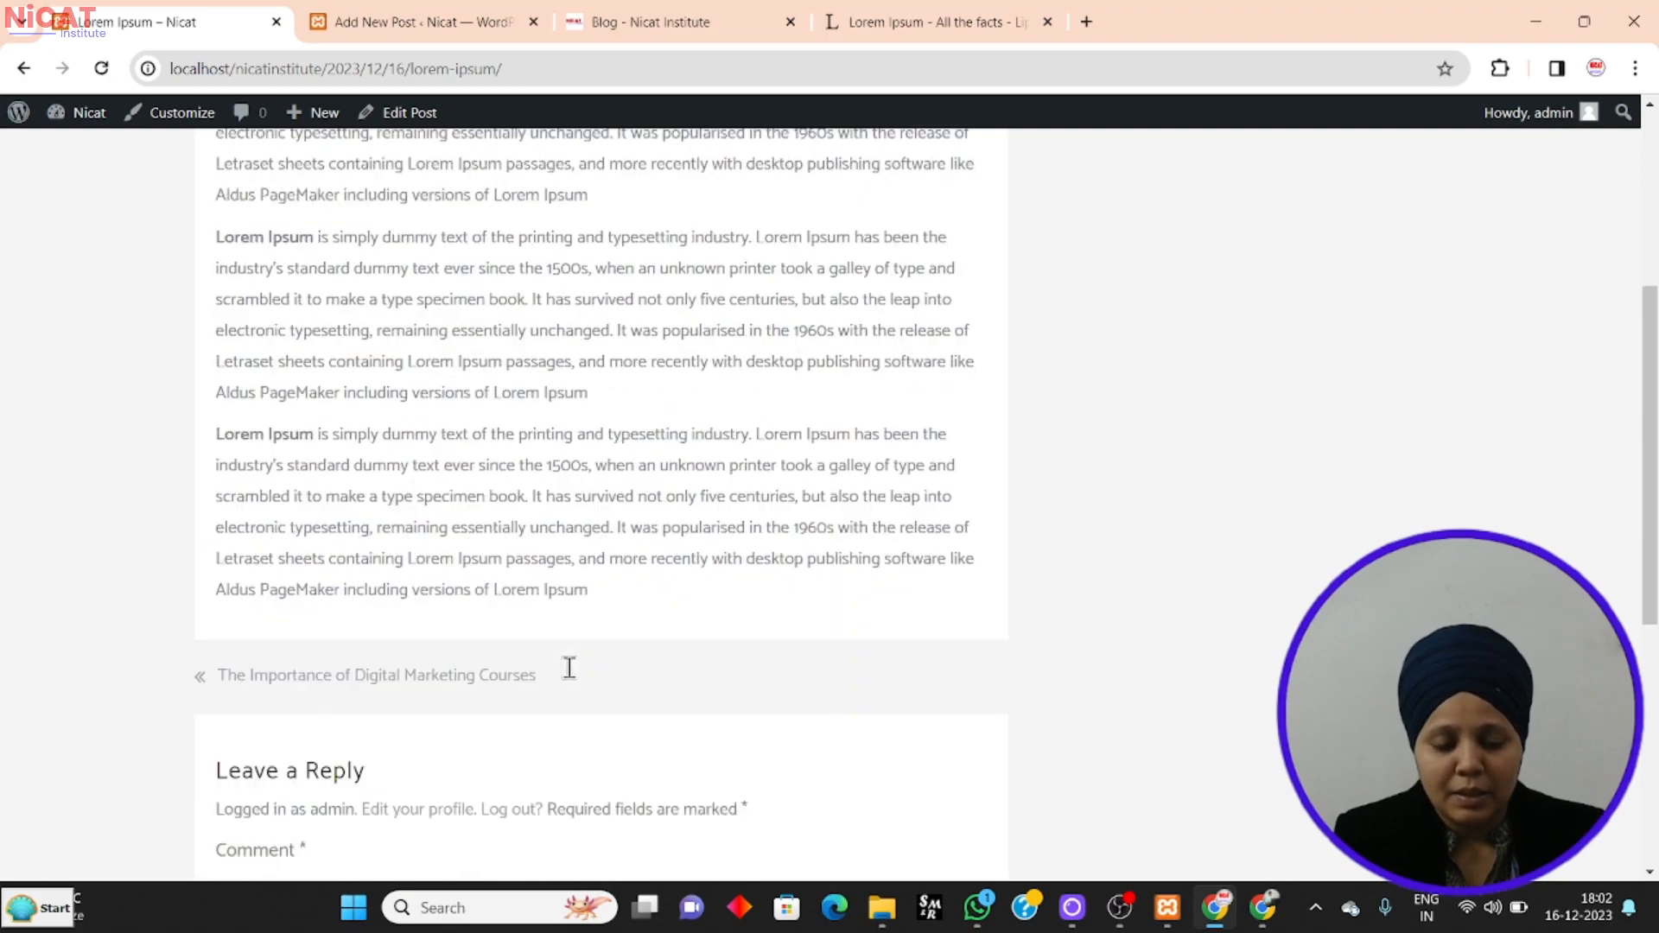
scroll(569, 668, "up", 6)
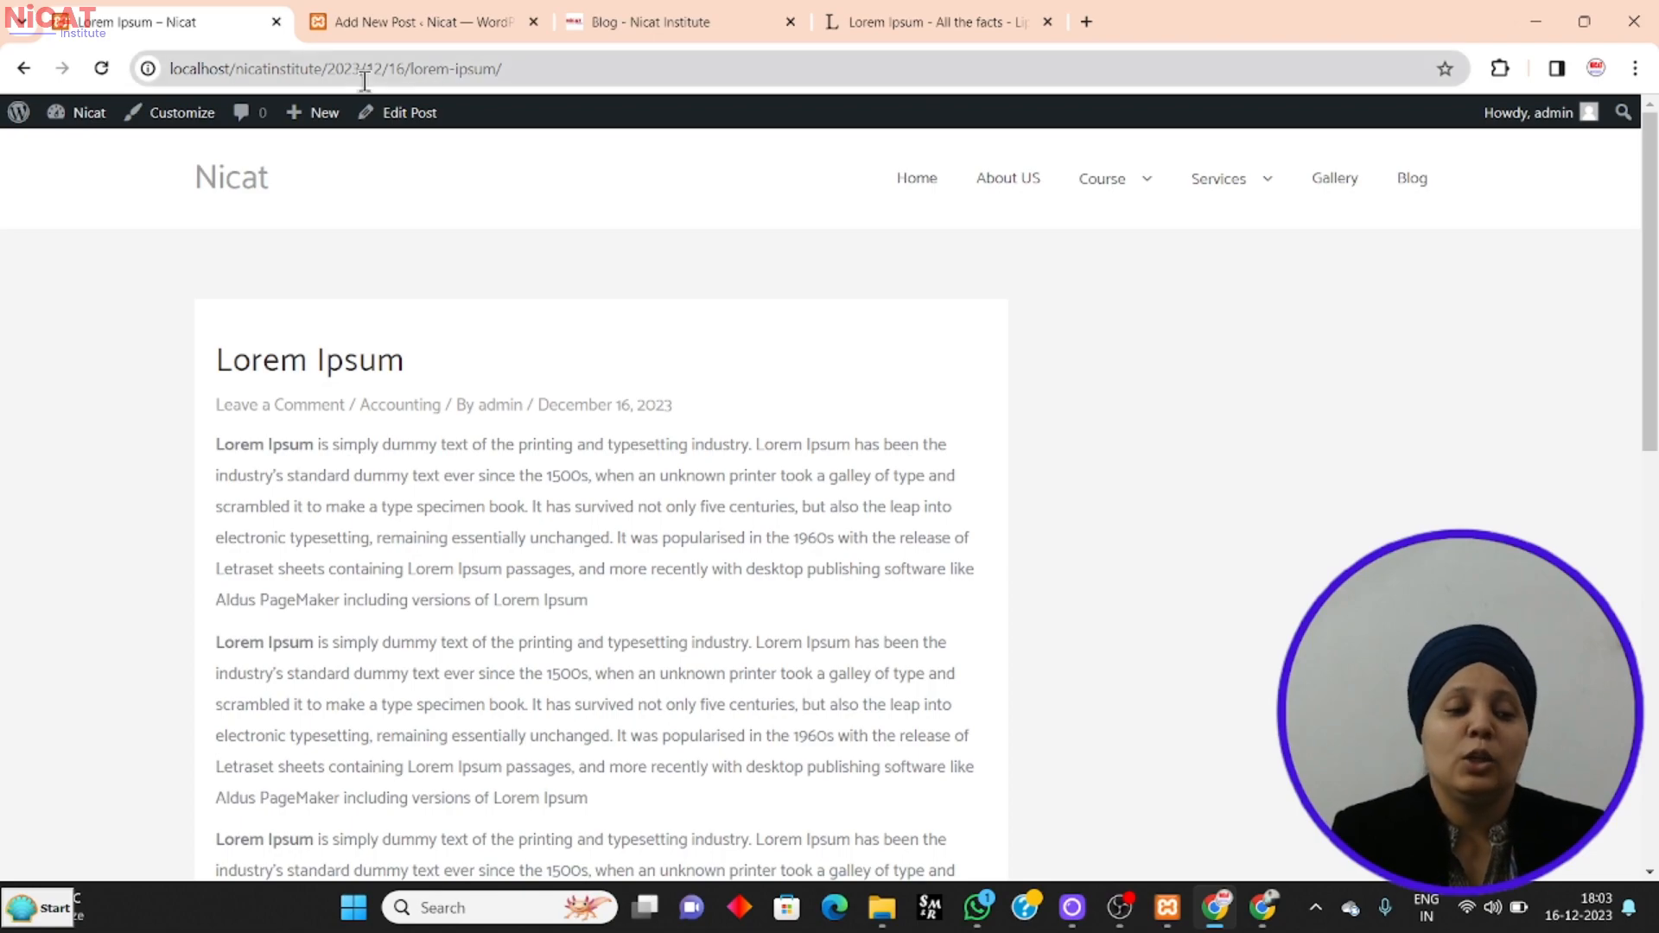
Go from the live post to the site's admin area and open the Top Menu structure for editing.
left_click(21, 115)
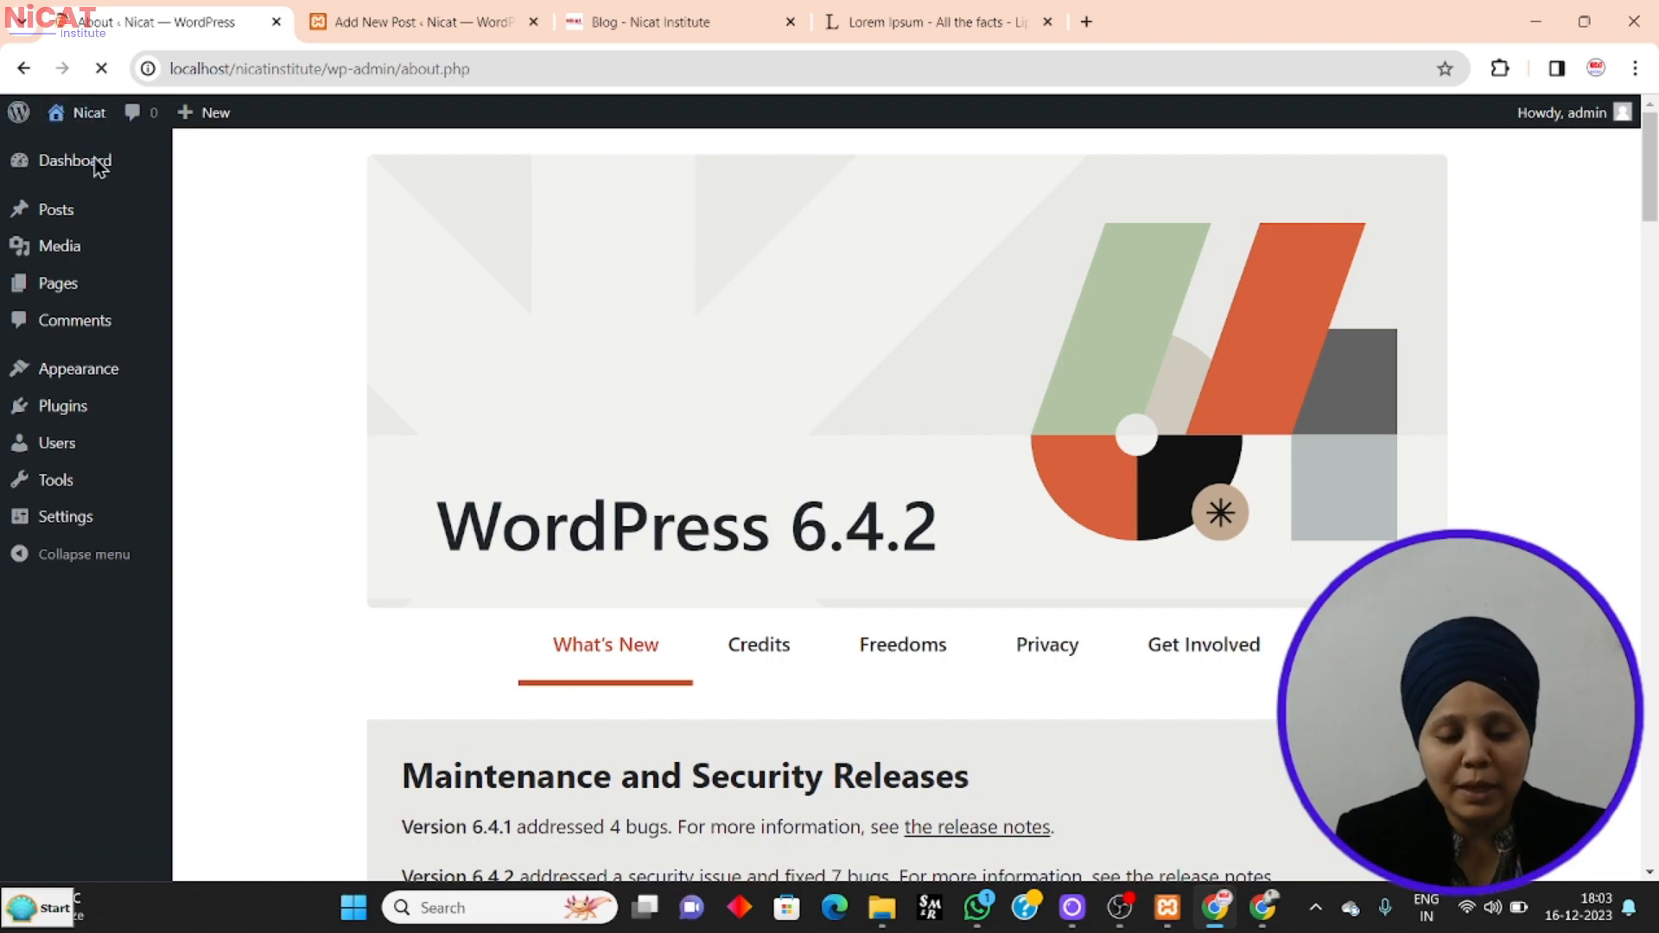
mouse_move(34, 400)
mouse_move(52, 370)
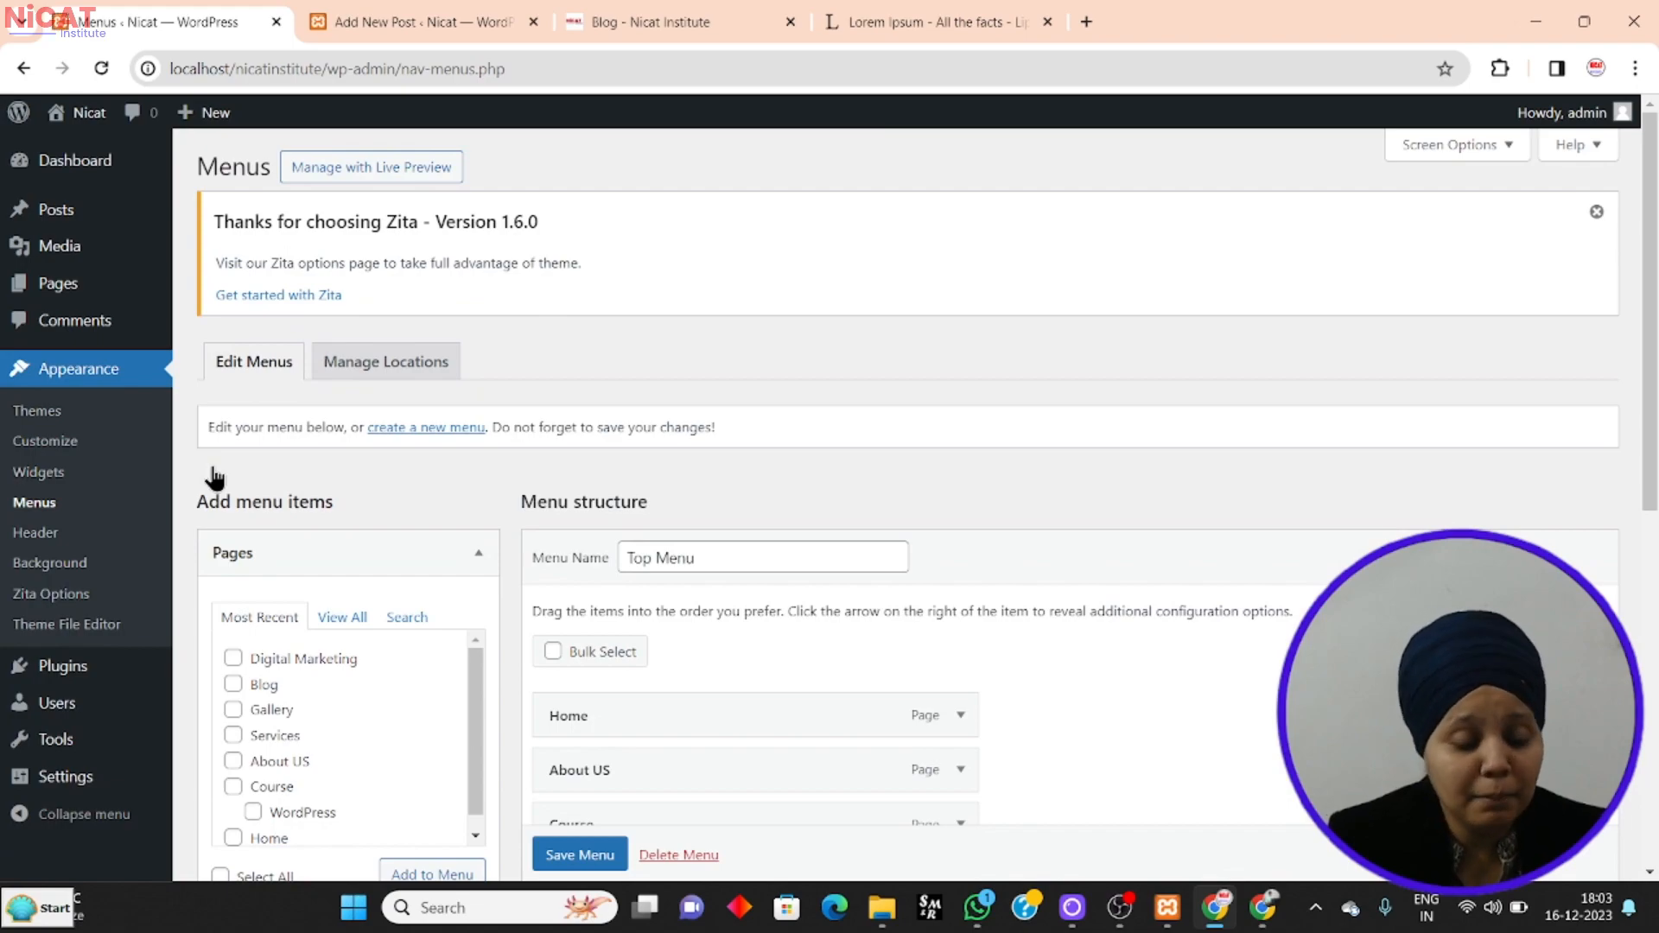
scroll(725, 717, "down", 4)
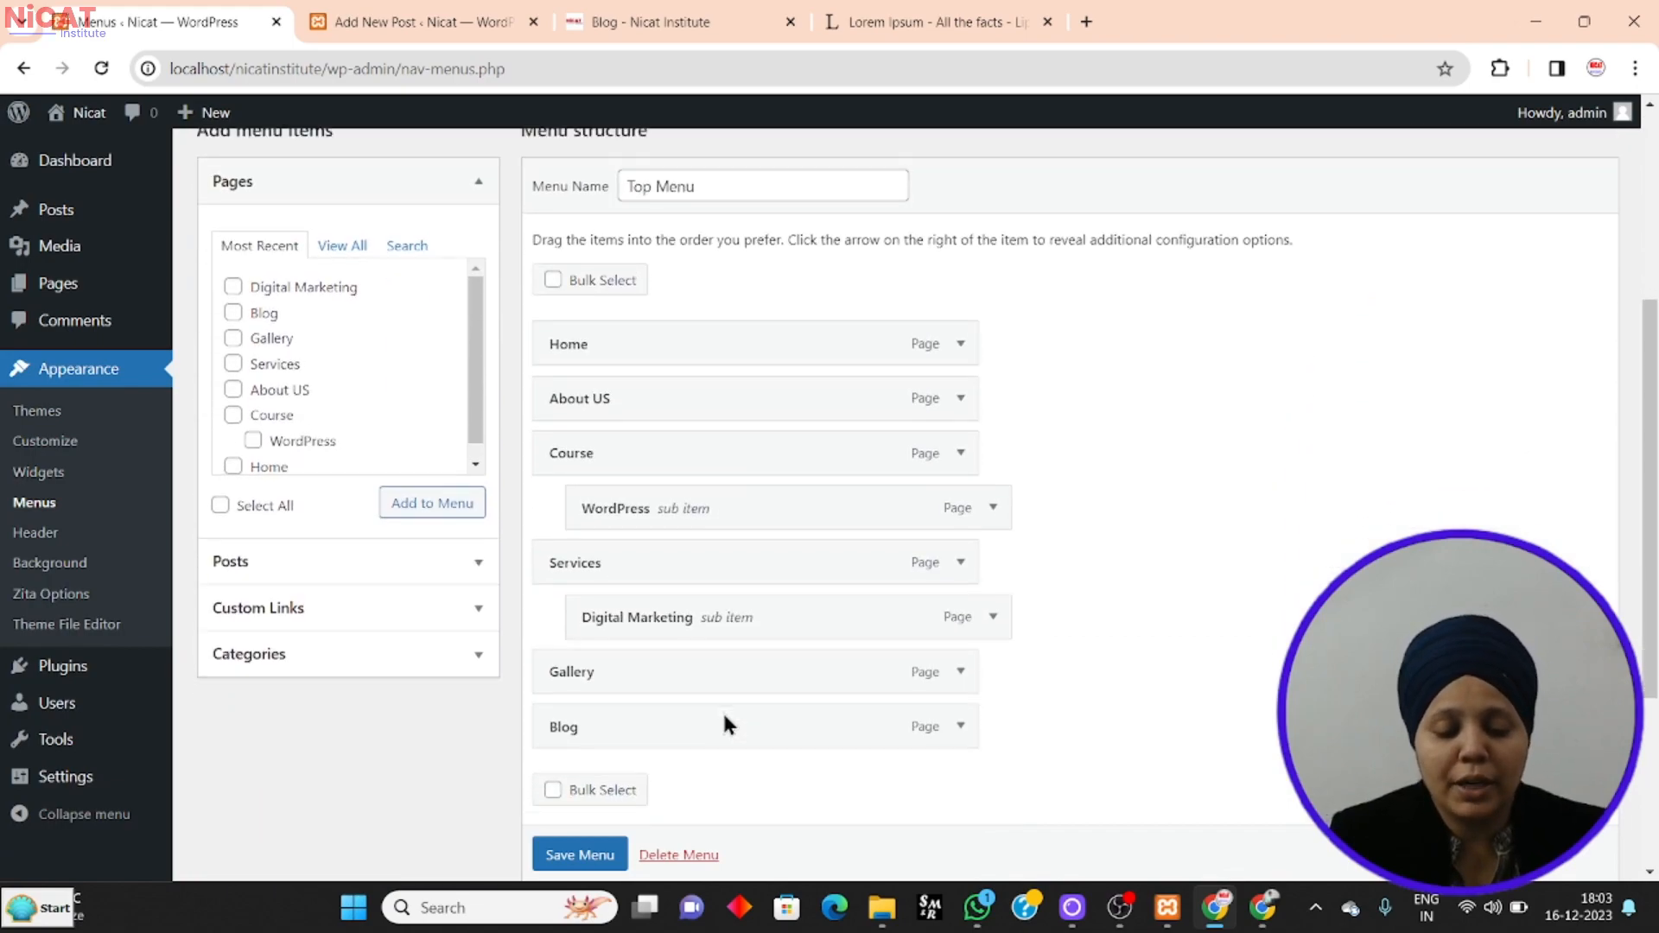
scroll(724, 717, "down", 2)
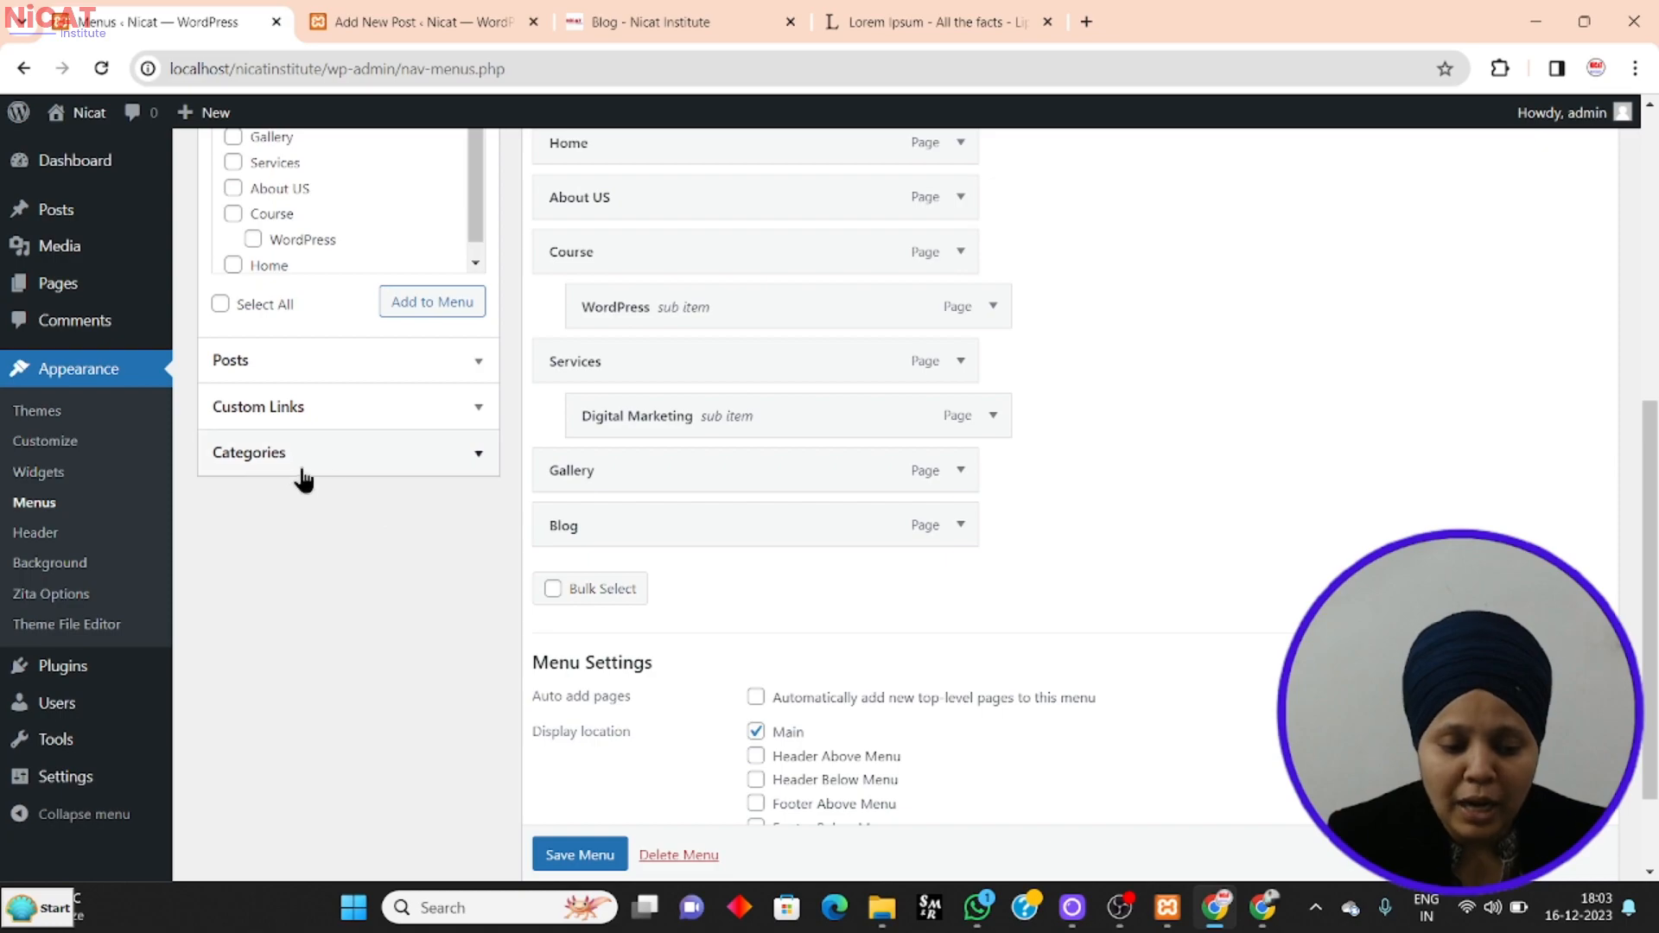
Add the digital marketing and Accounting categories as items to the Top Menu.
left_click(477, 459)
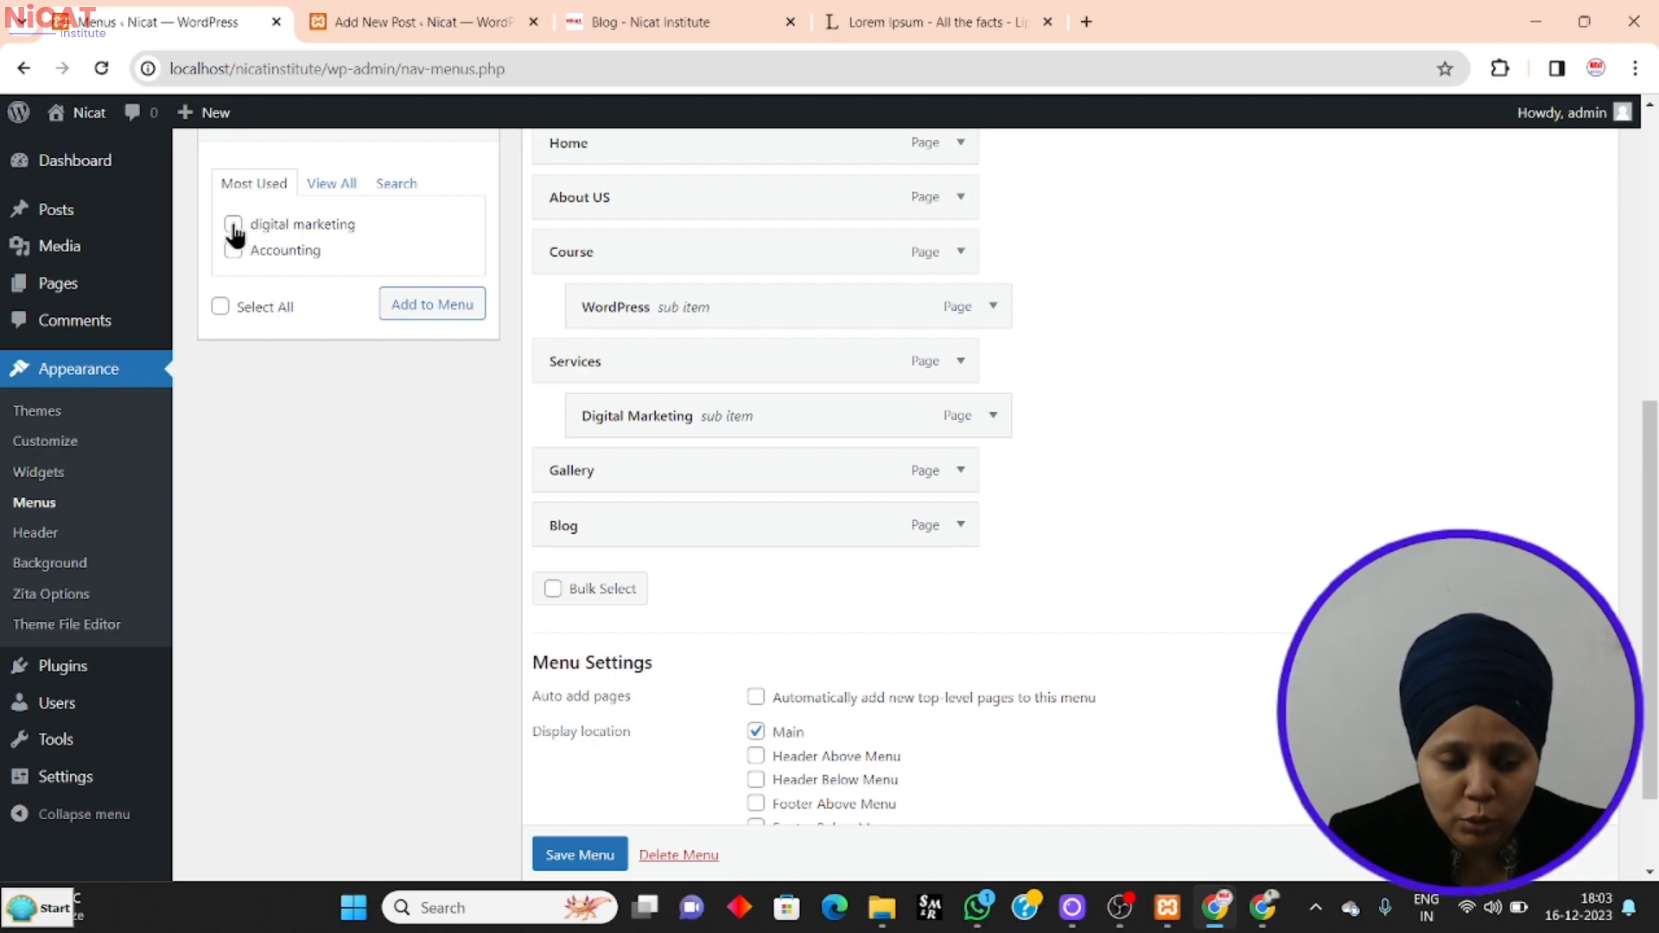
left_click(233, 227)
left_click(233, 250)
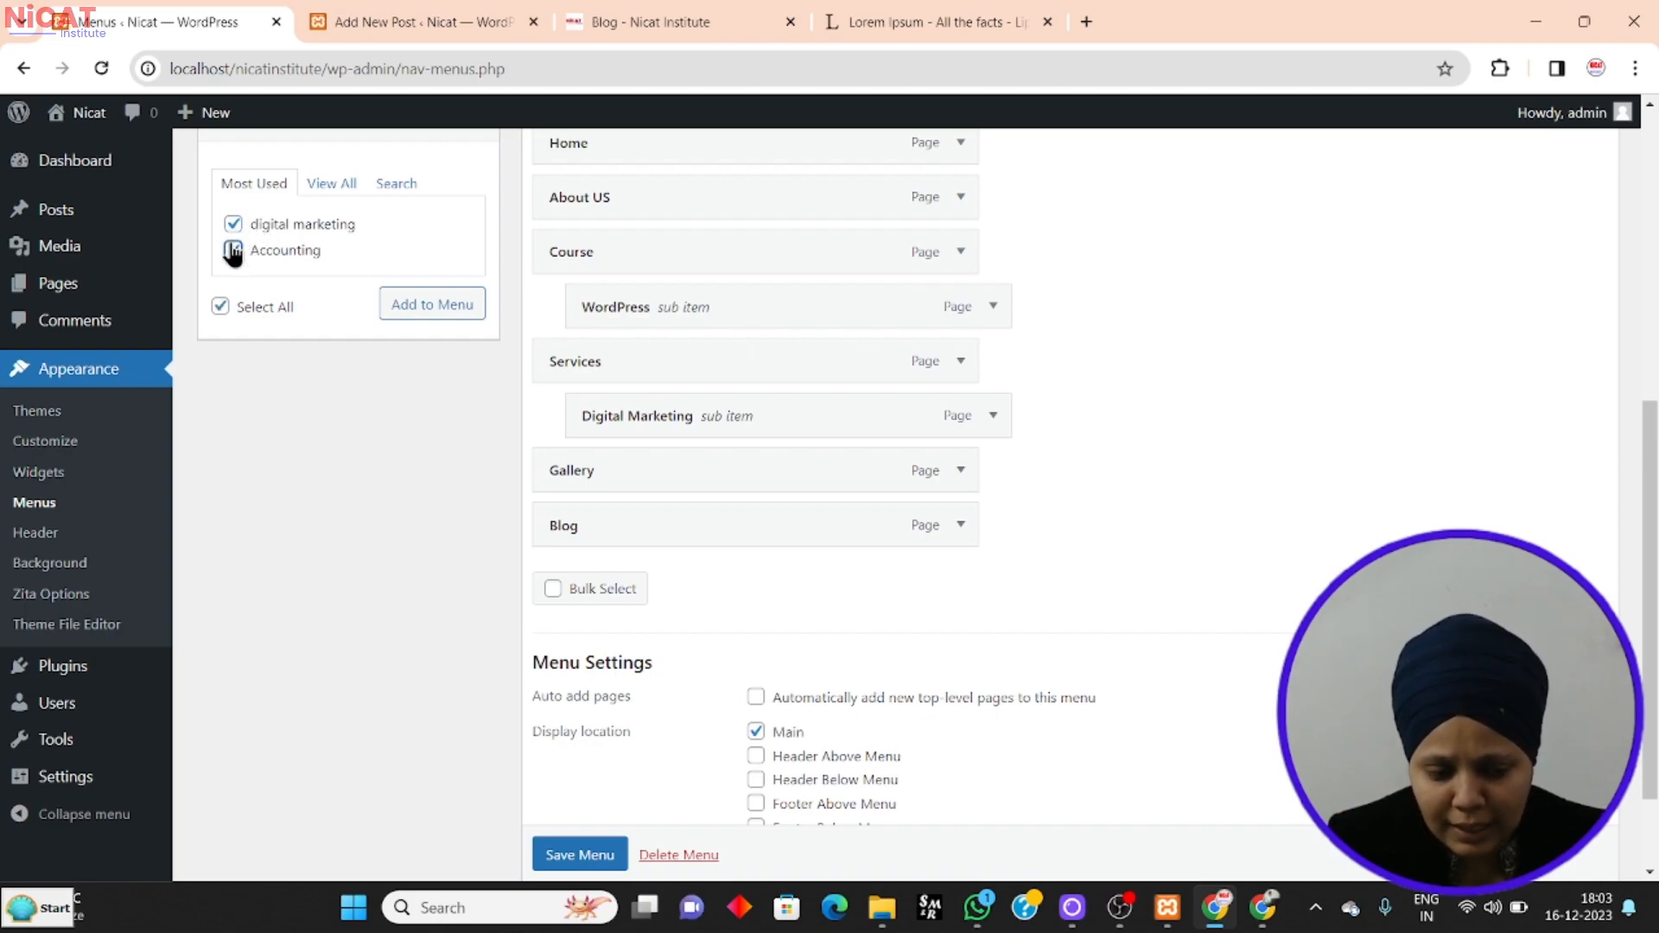
left_click(434, 307)
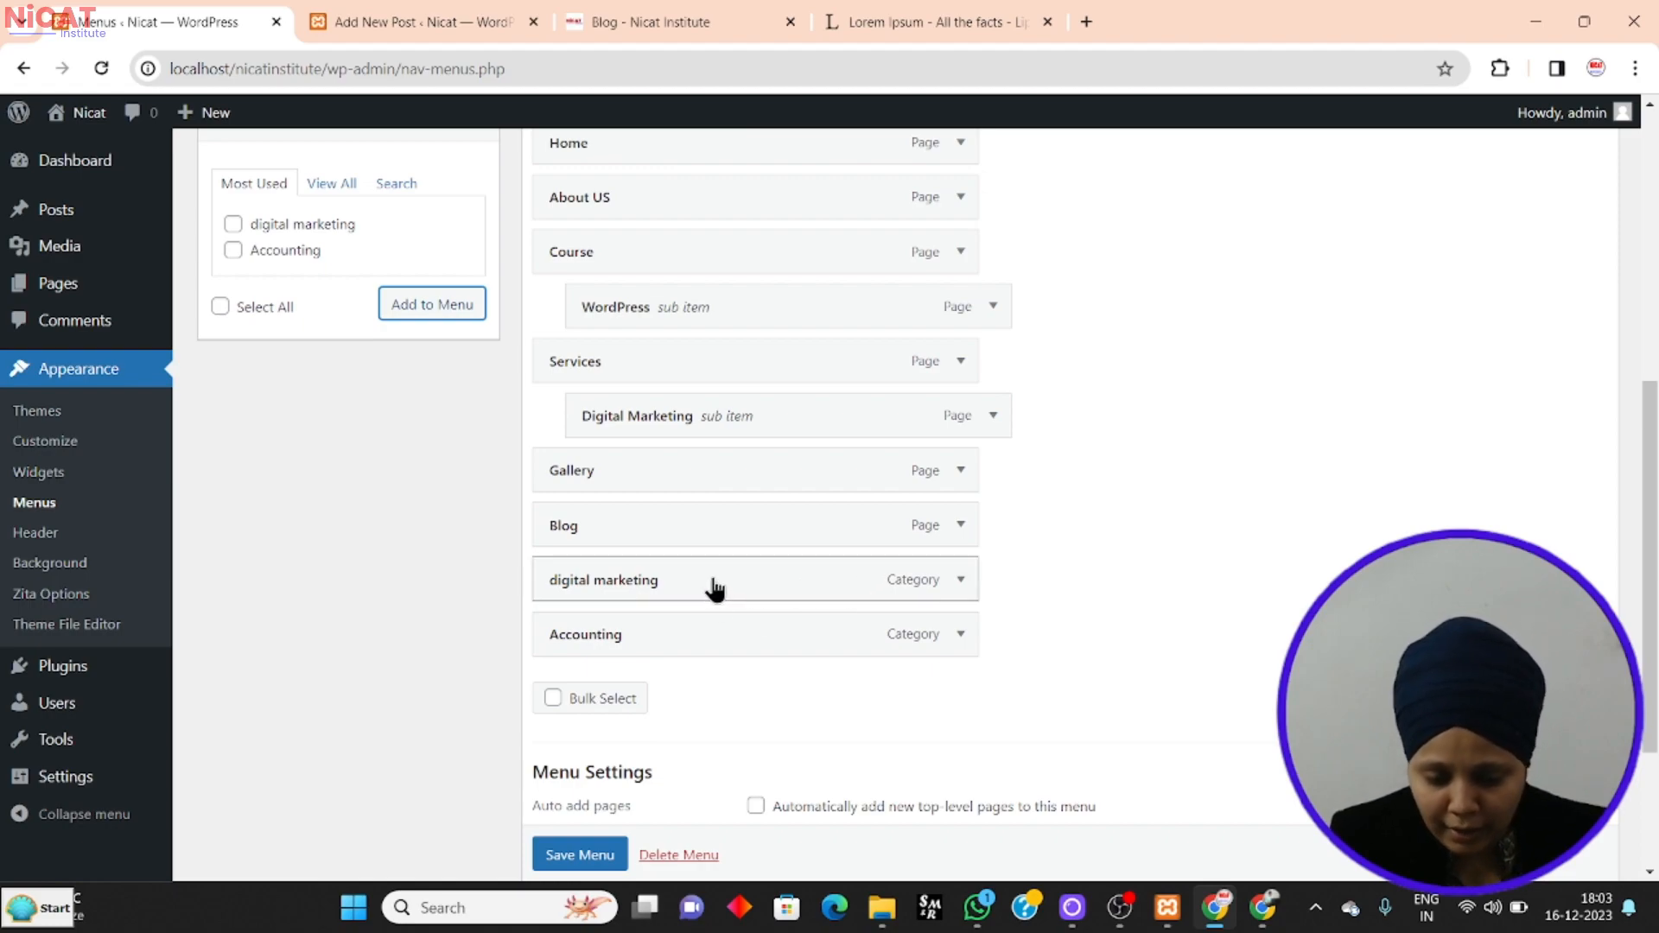
Nest the digital marketing and Accounting categories as sub items under Blog and save the menu.
left_click_drag(715, 590, 756, 589)
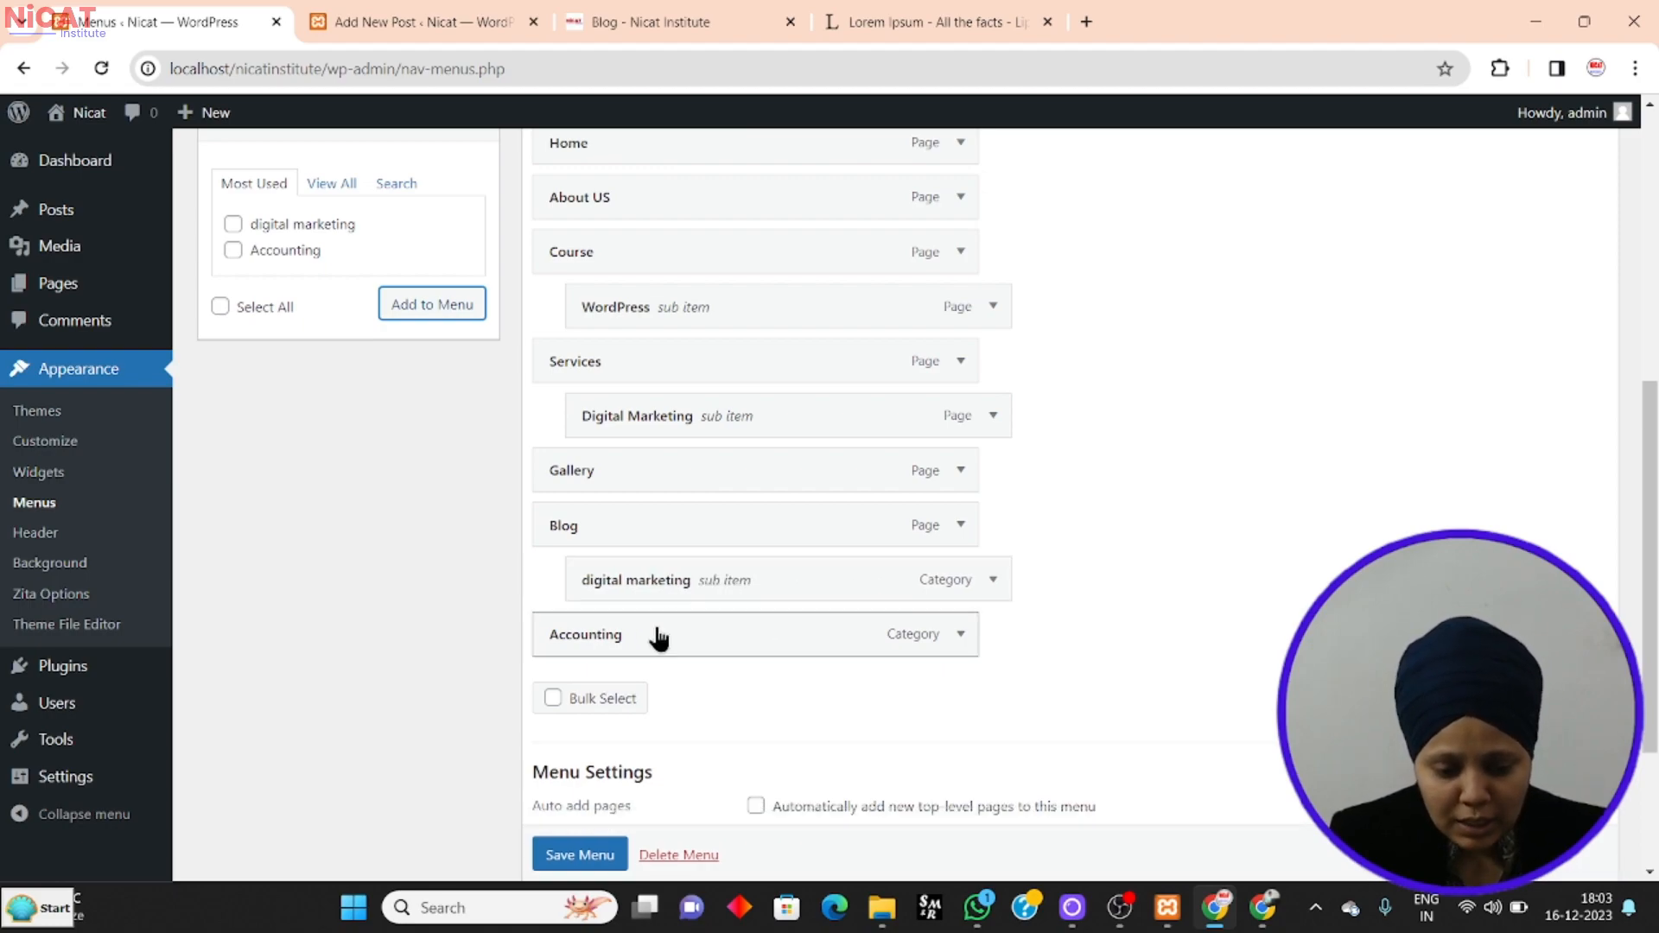
left_click_drag(660, 640, 705, 639)
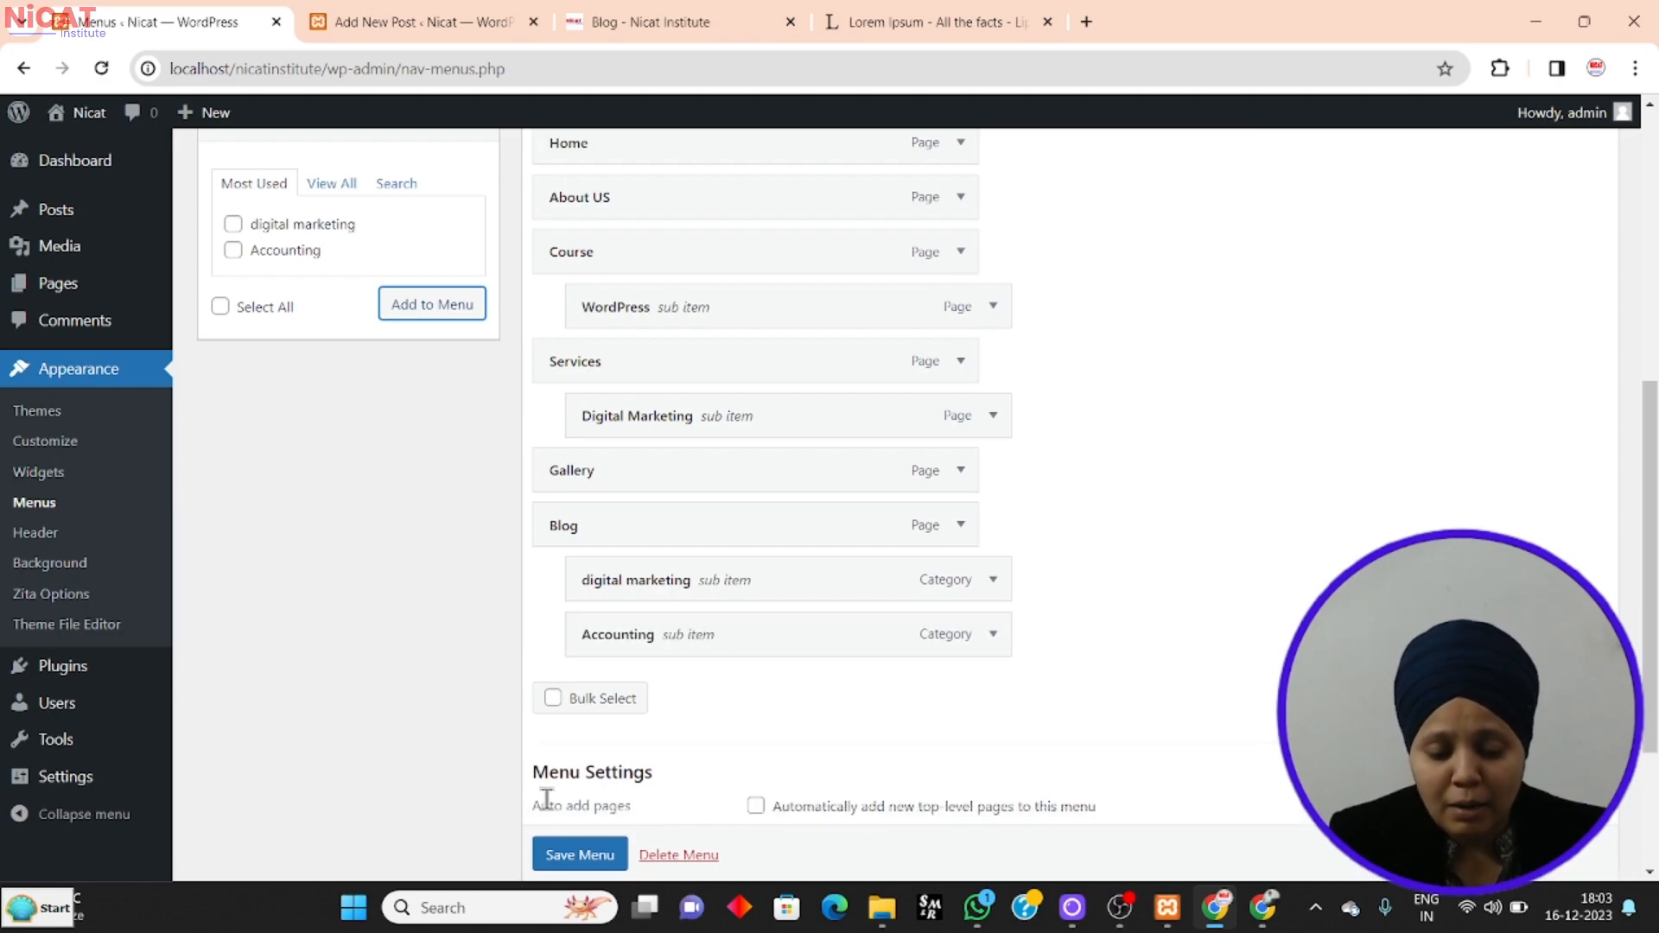
left_click(579, 857)
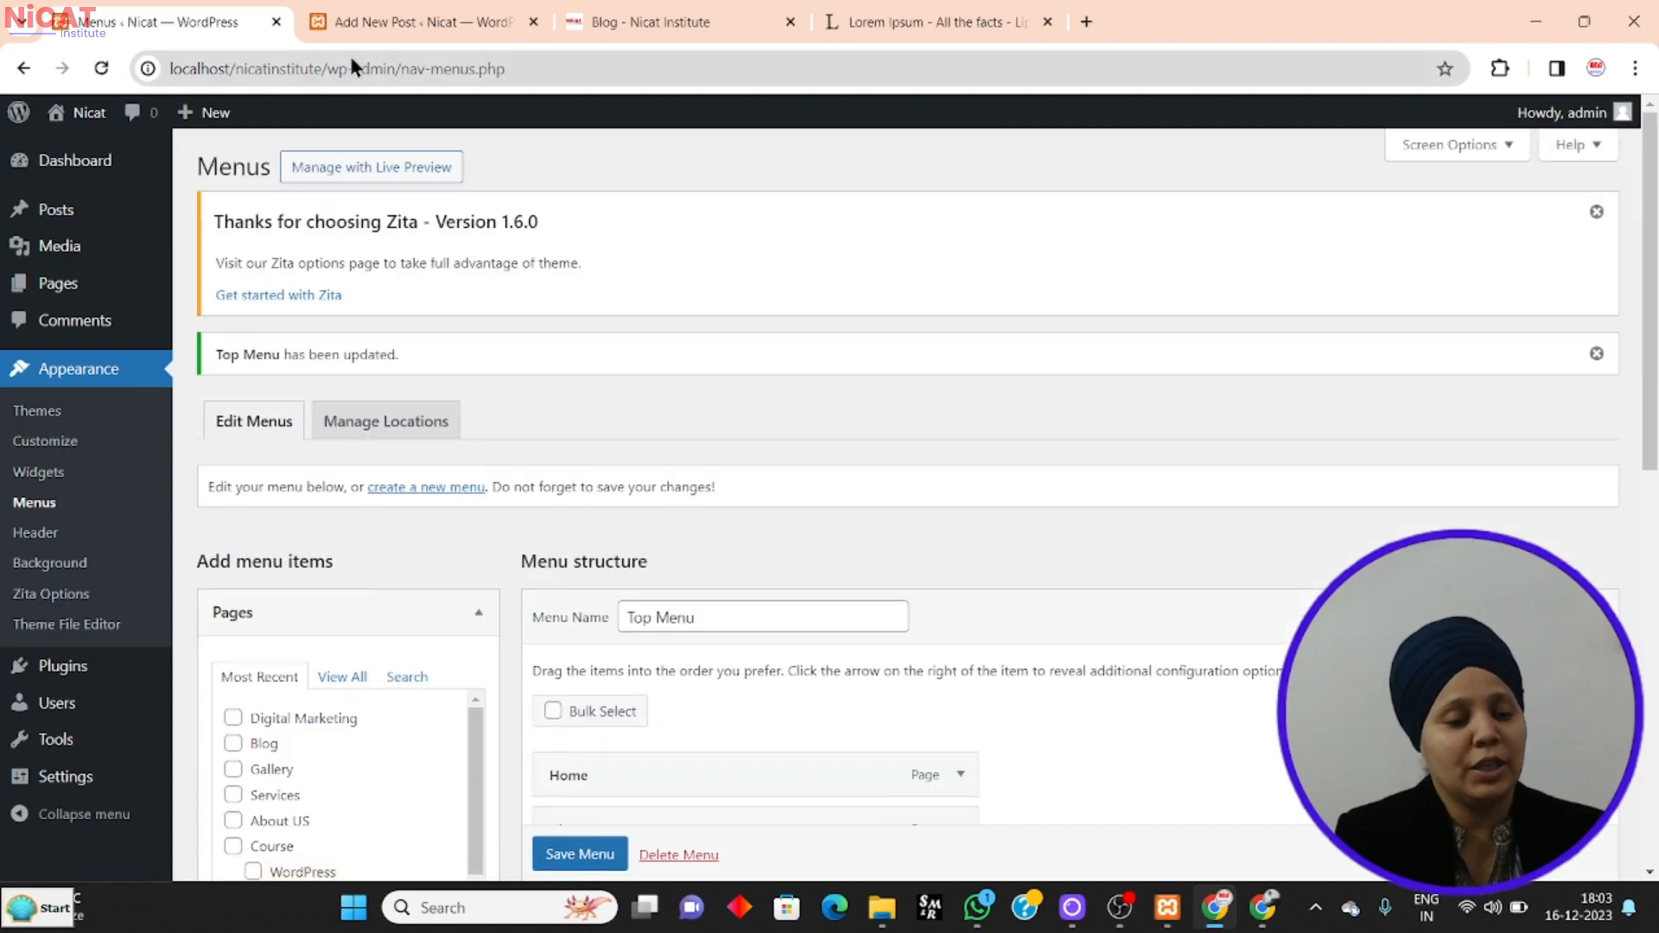
Switch to the post editing tab, return to the posts list and open the live site in a new browser tab.
left_click(373, 20)
mouse_move(94, 129)
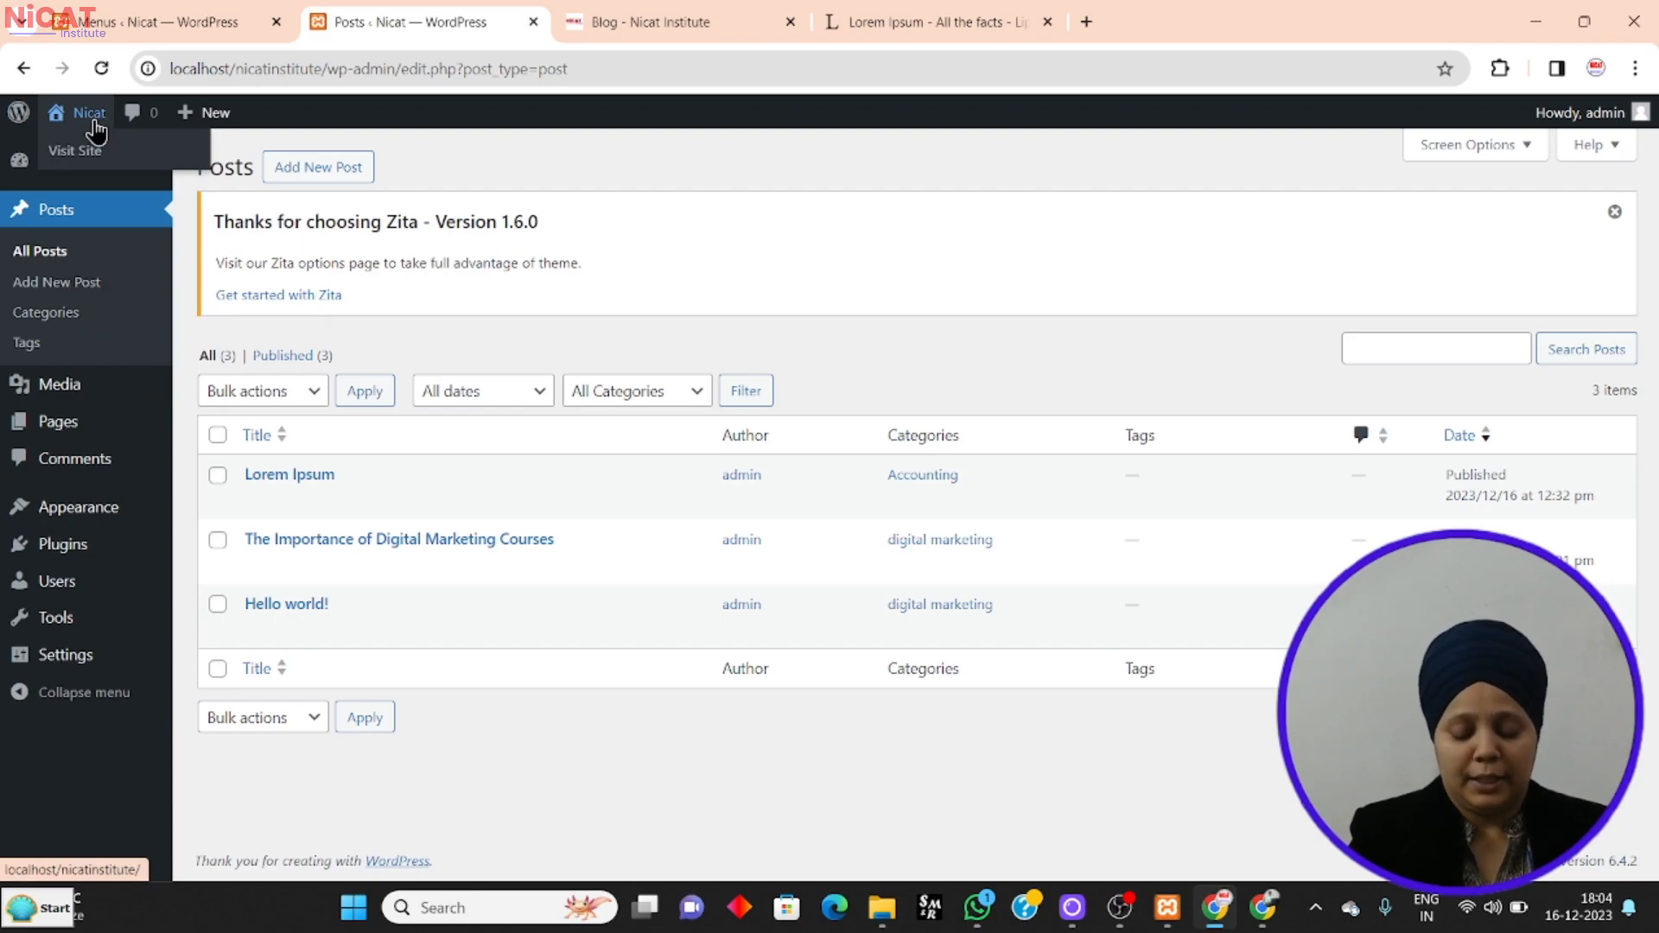
right_click(88, 155)
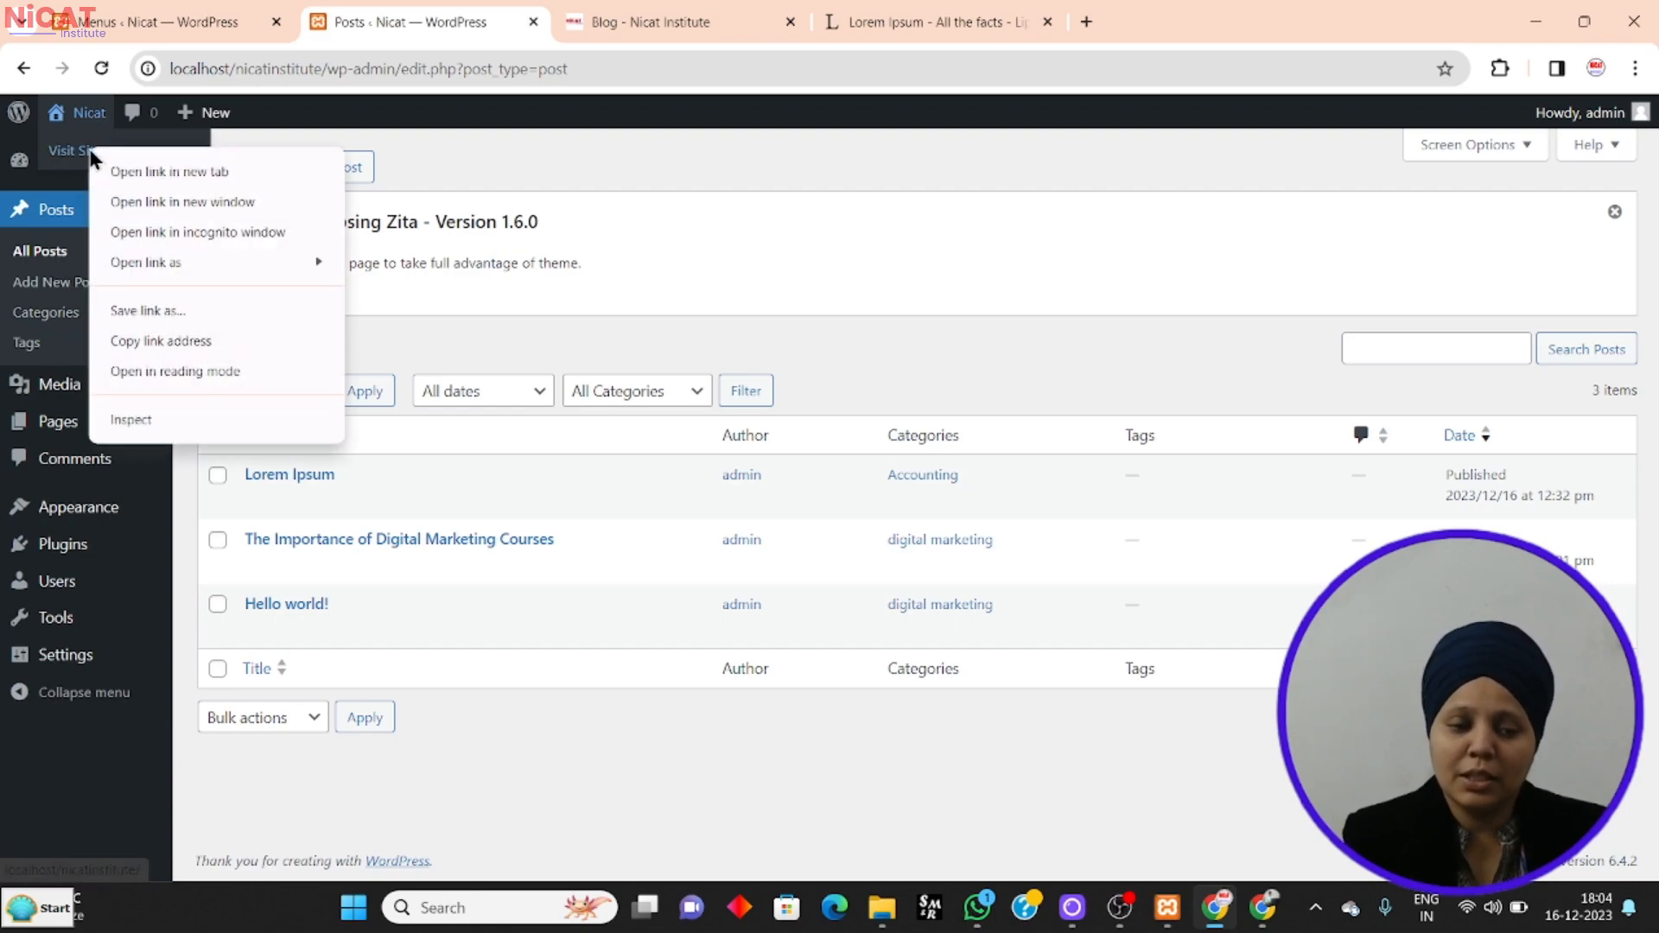
left_click(120, 167)
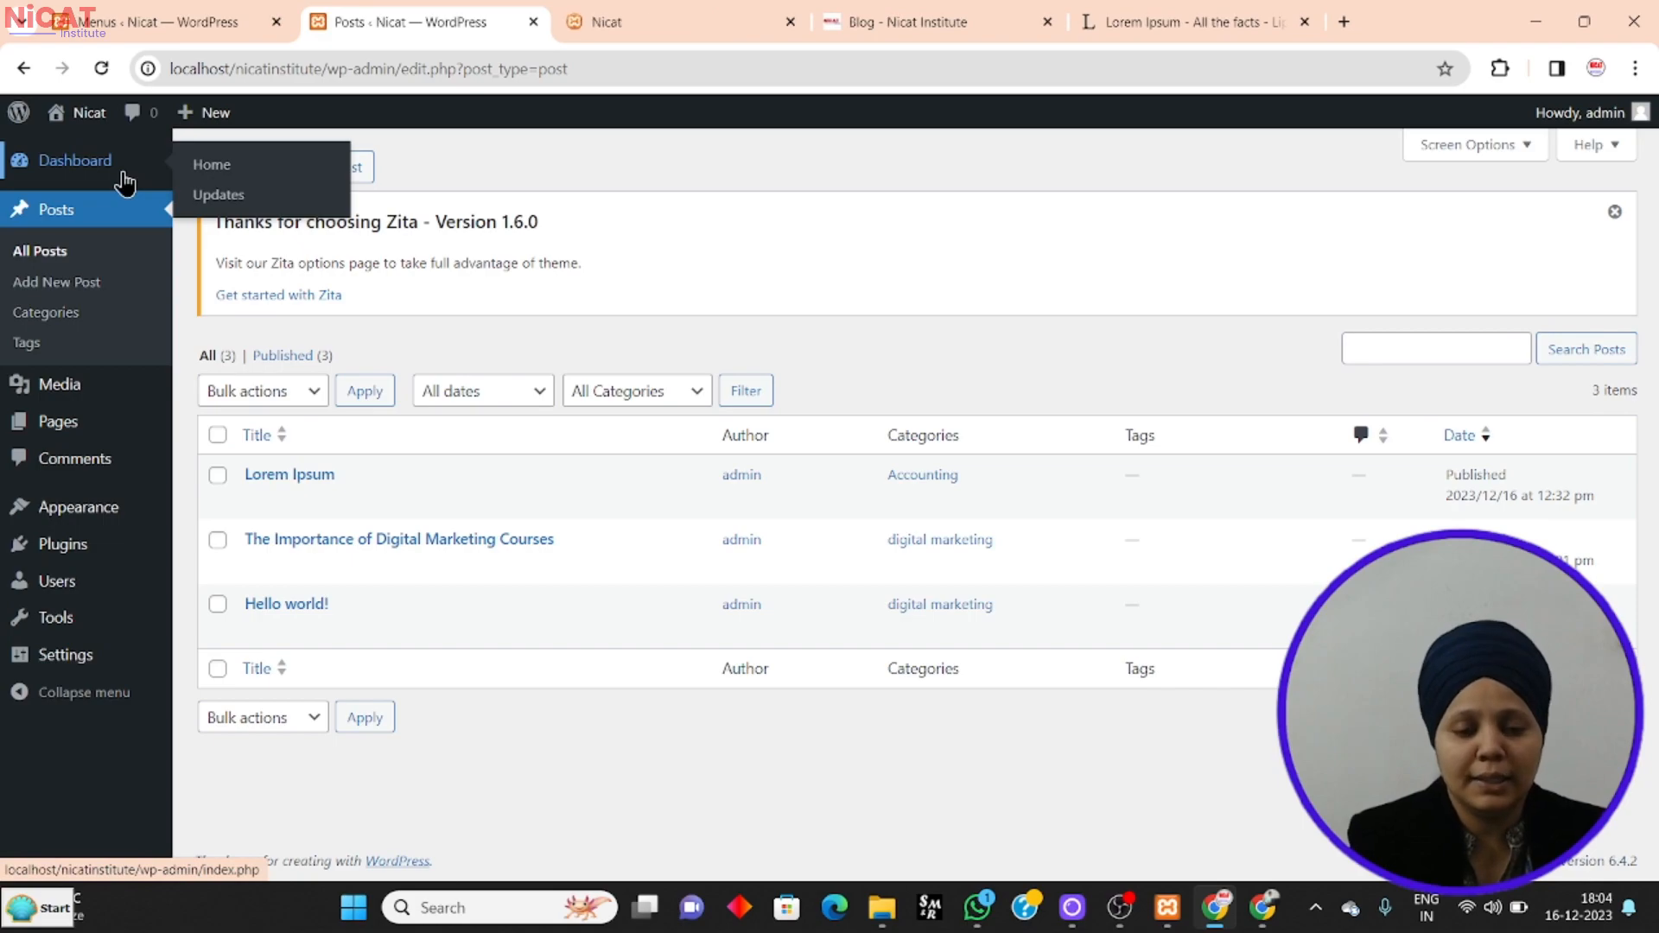
left_click(695, 22)
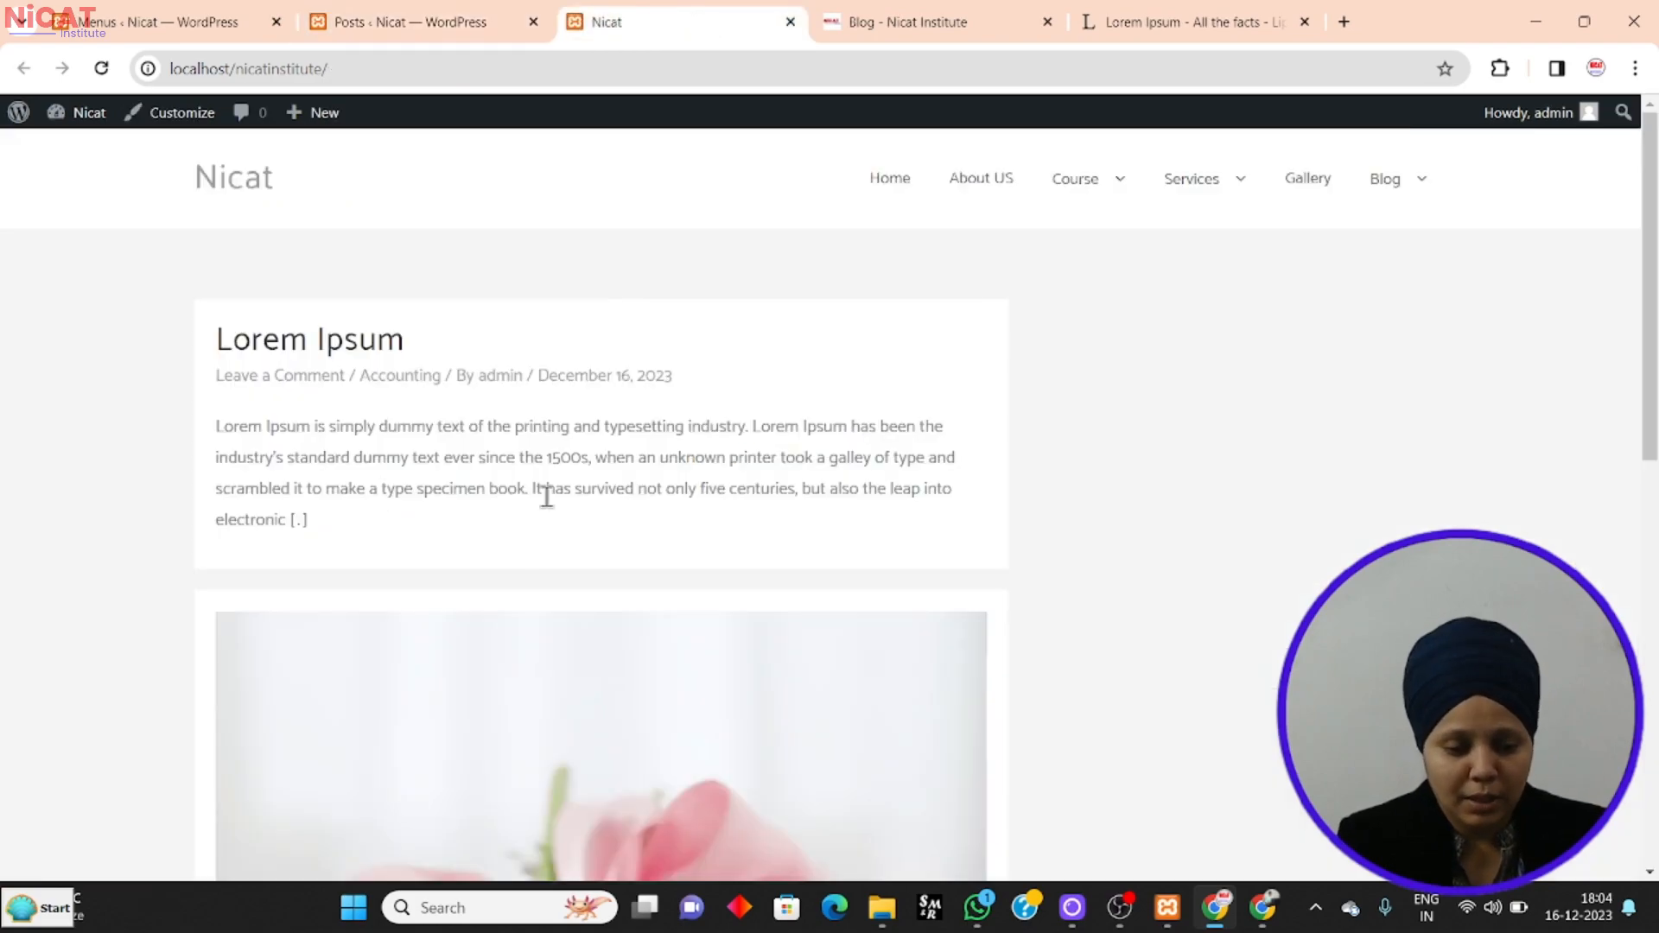
scroll(419, 518, "down", 1)
scroll(415, 519, "up", 1)
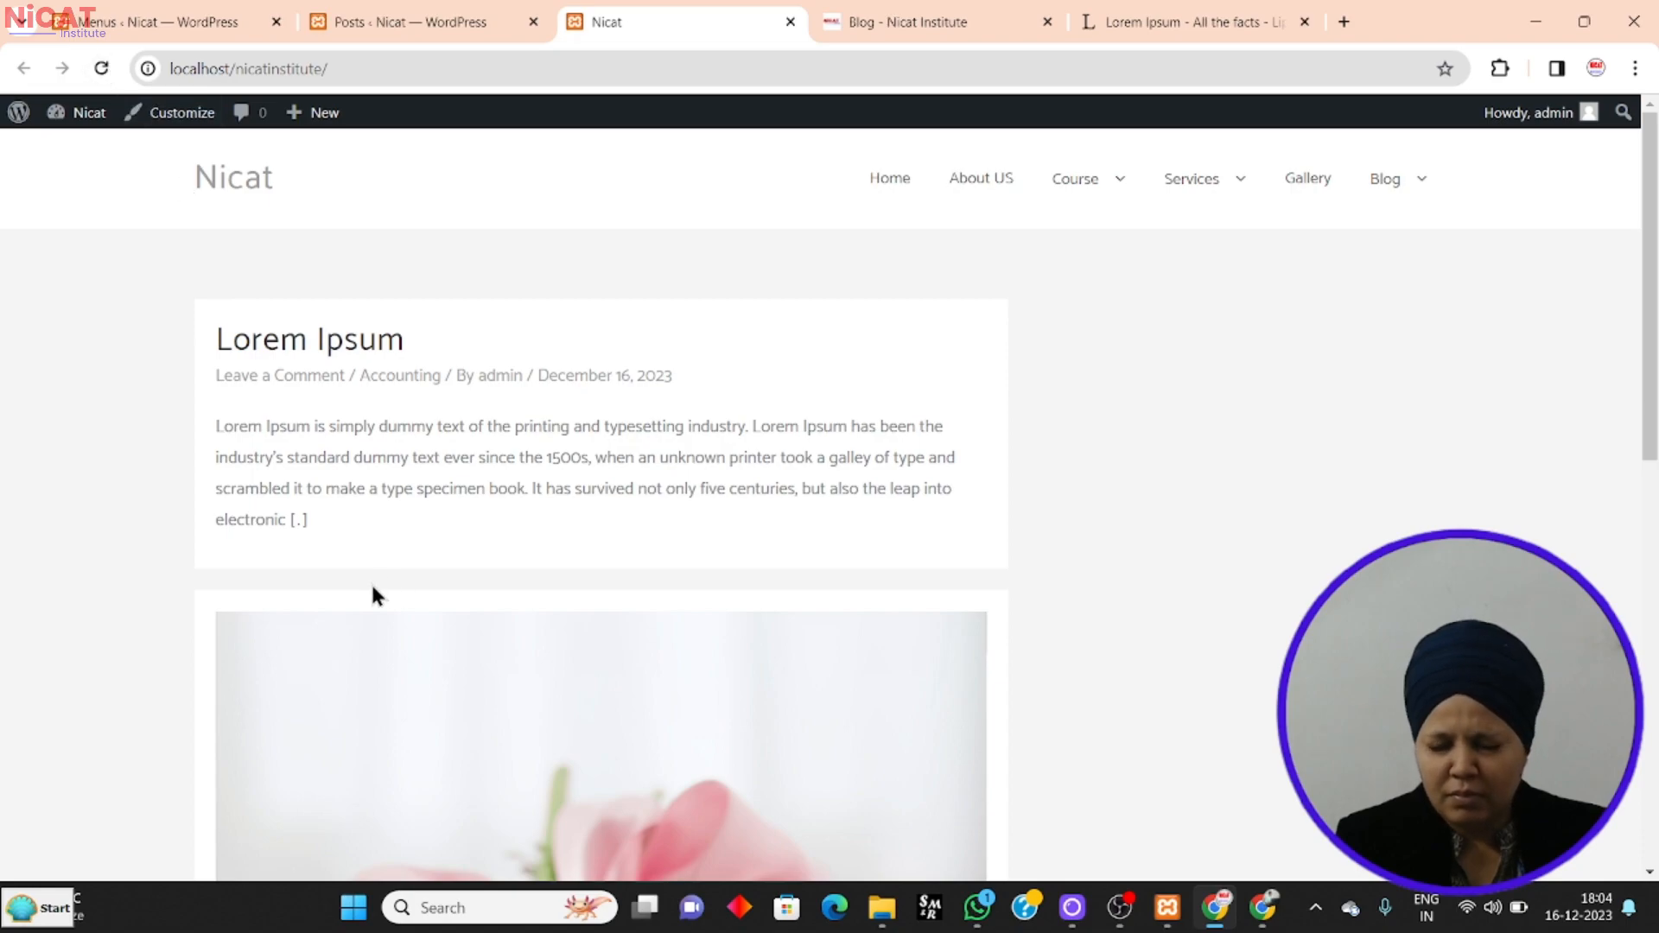
Open the digital marketing category under Blog in the site navigation and look through its posts.
mouse_move(1377, 191)
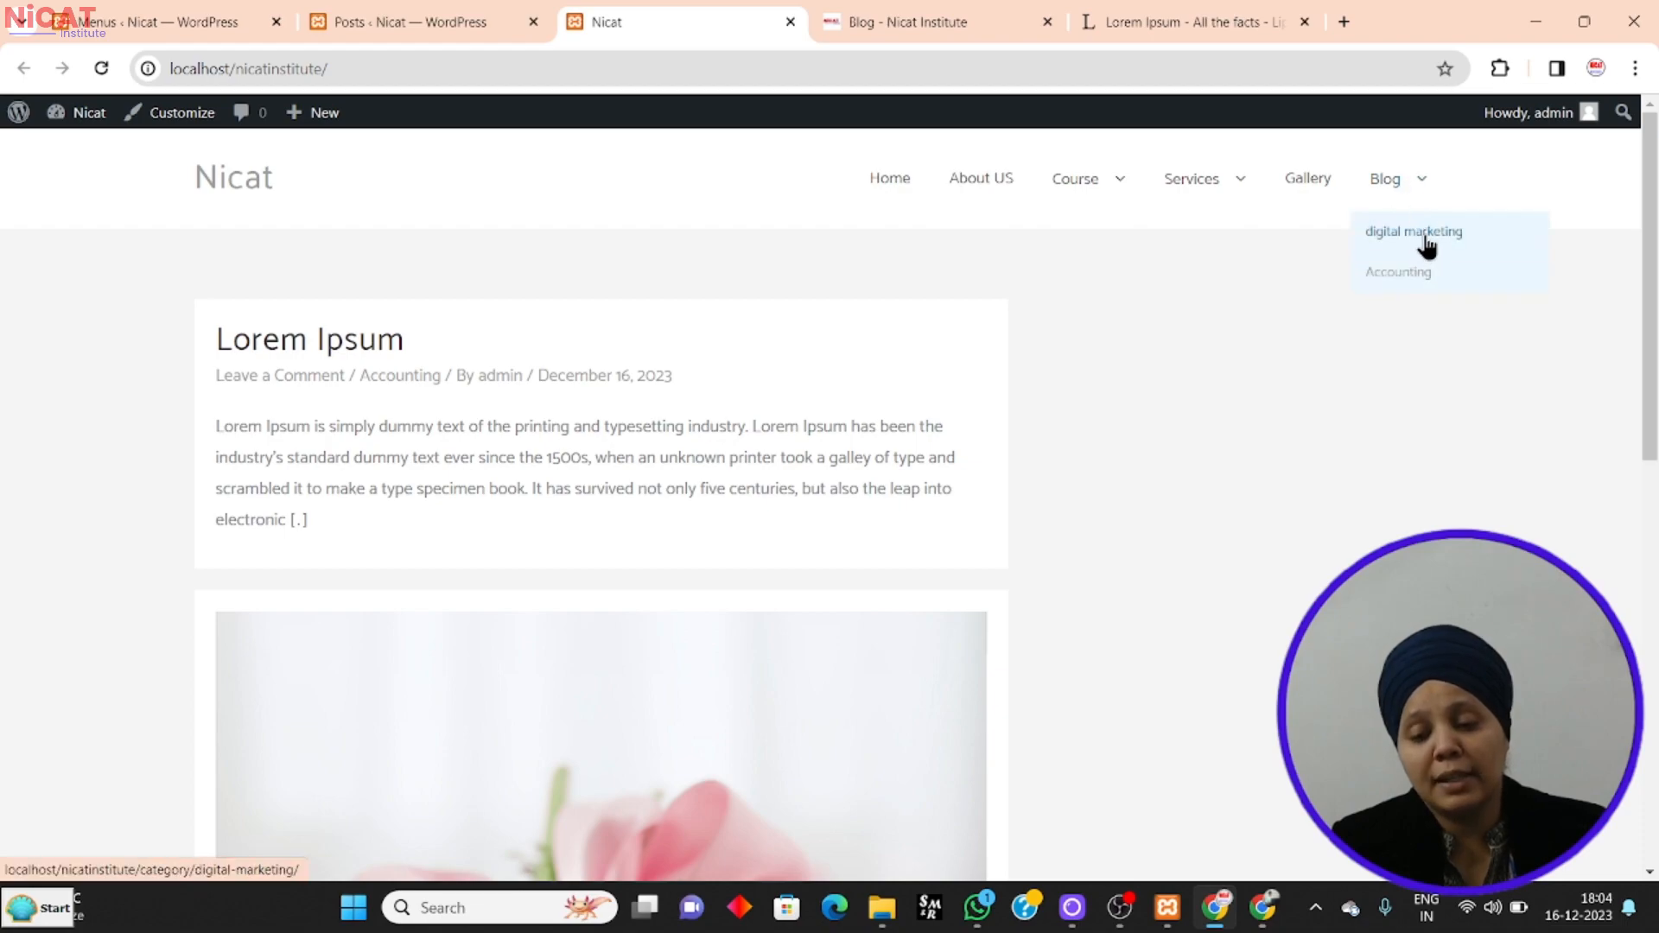
left_click(1427, 247)
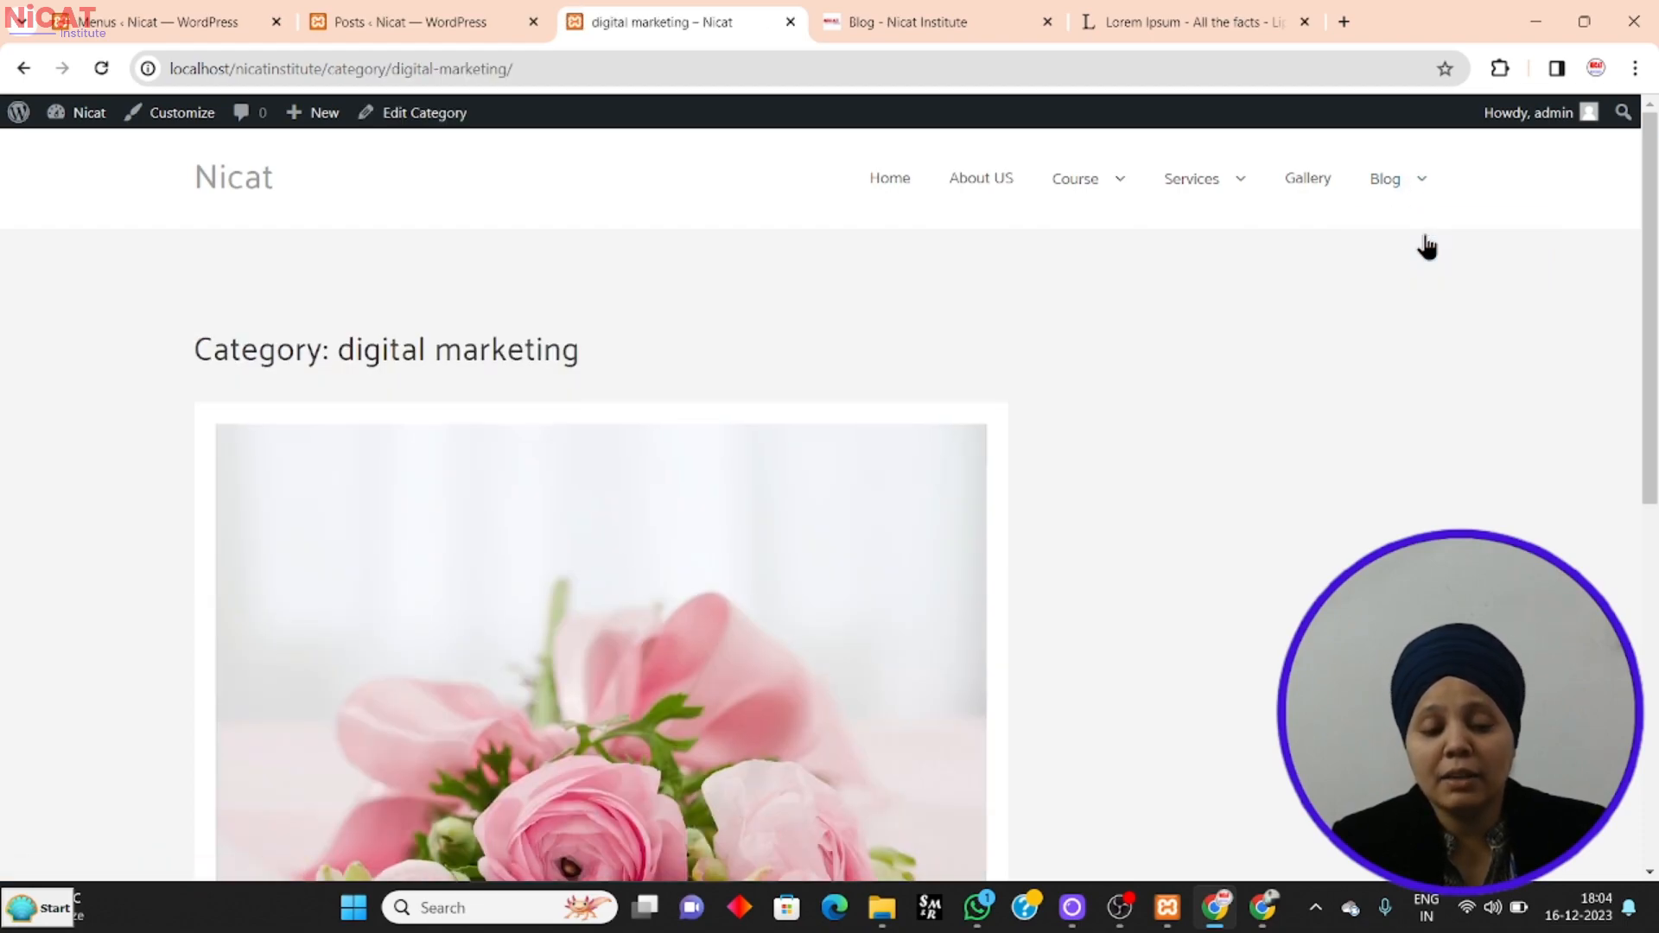
scroll(826, 663, "down", 6)
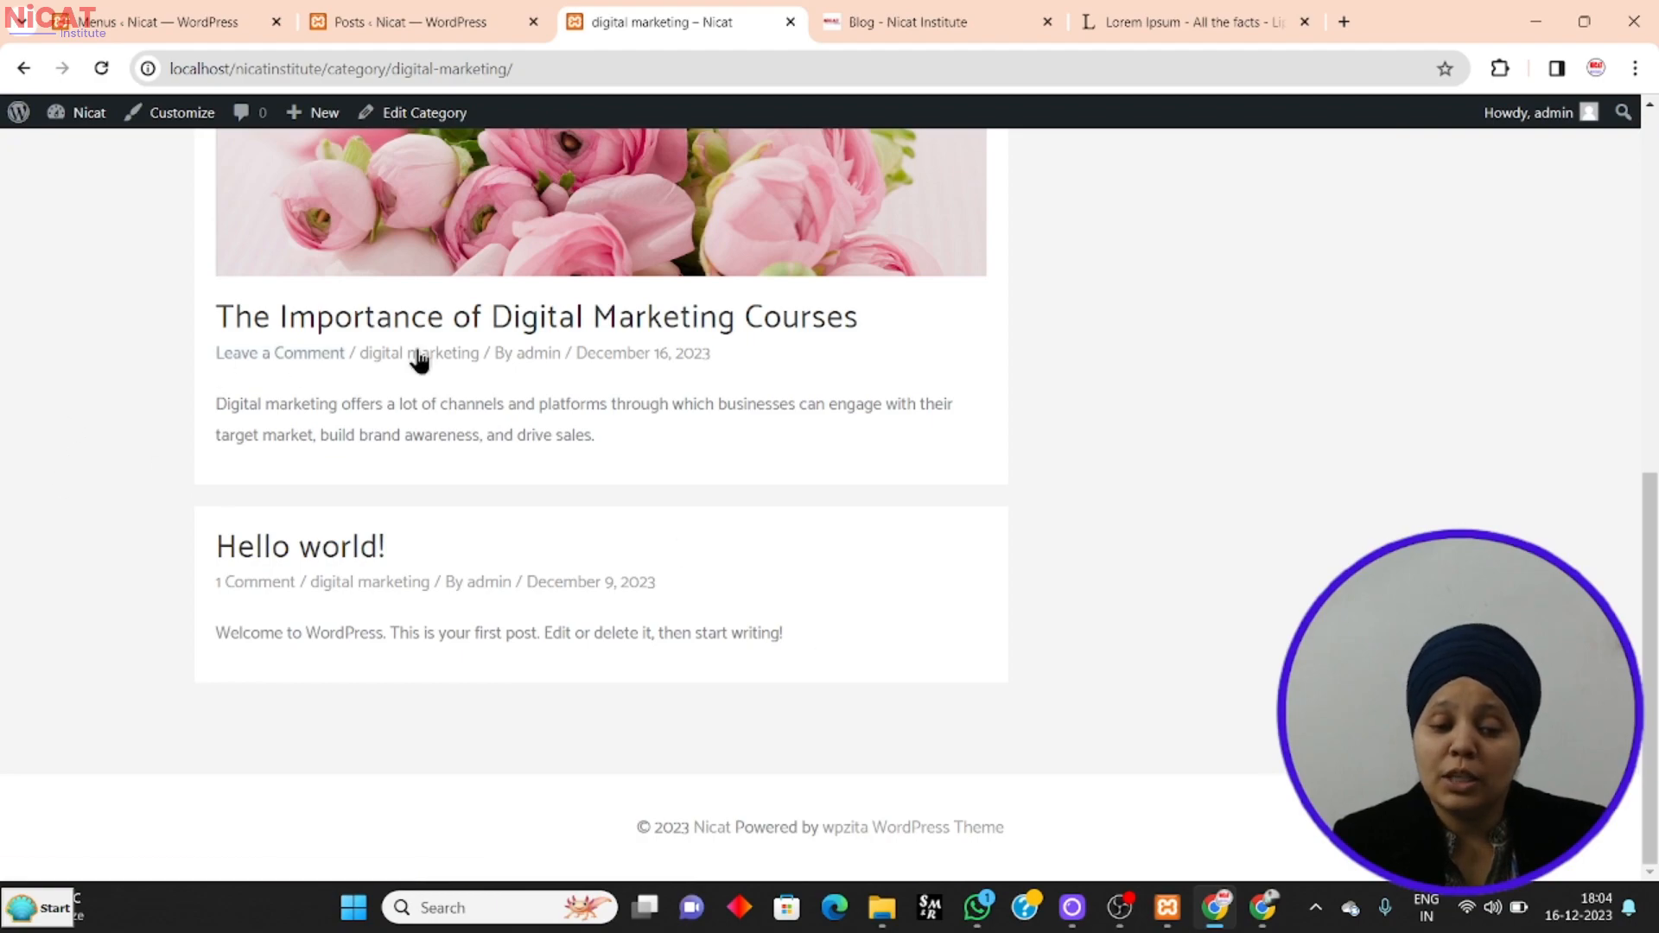
scroll(577, 364, "up", 6)
scroll(576, 366, "down", 4)
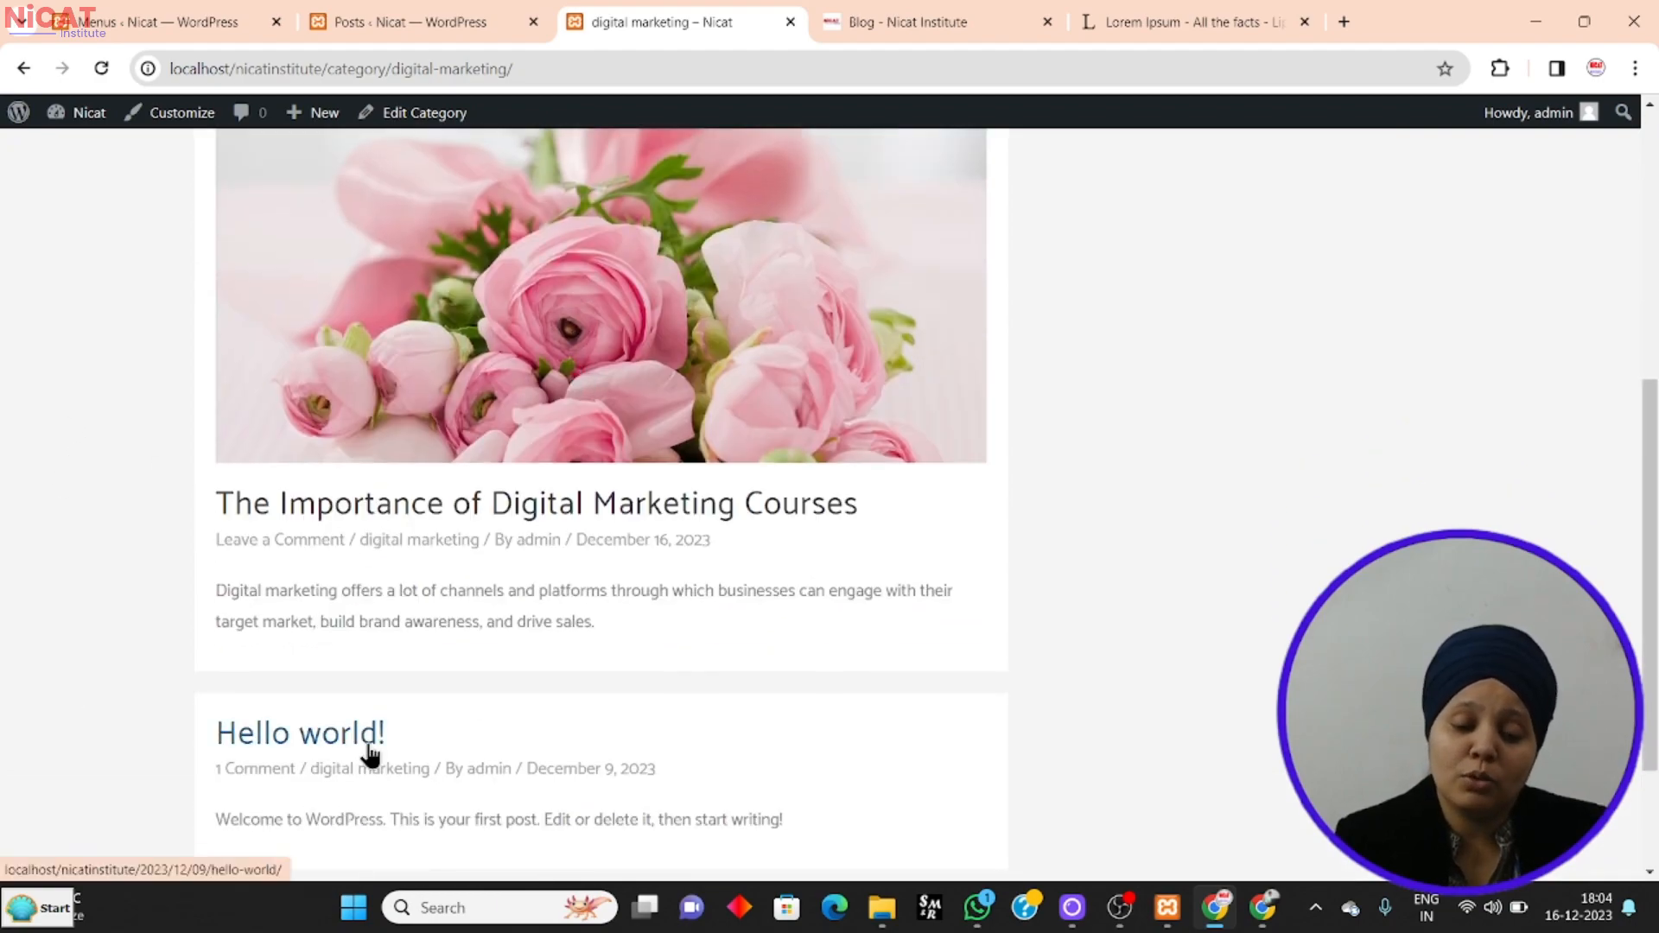
Open the Accounting category under Blog in the site navigation to check its posts.
scroll(366, 751, "up", 4)
mouse_move(1395, 203)
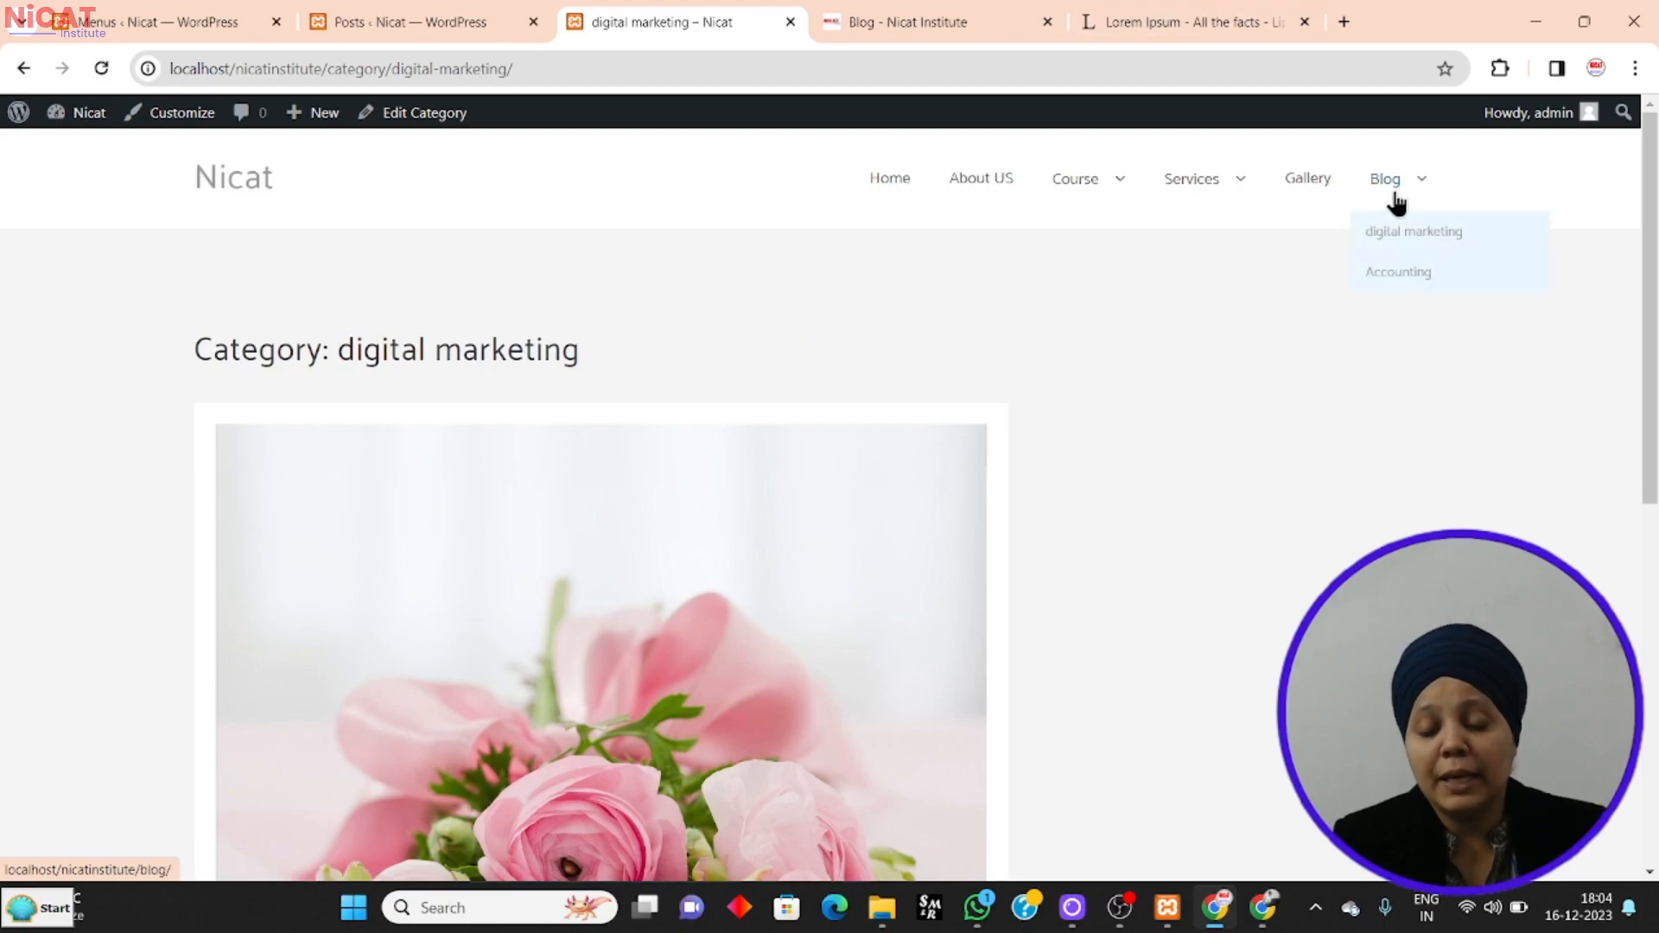
left_click(1413, 276)
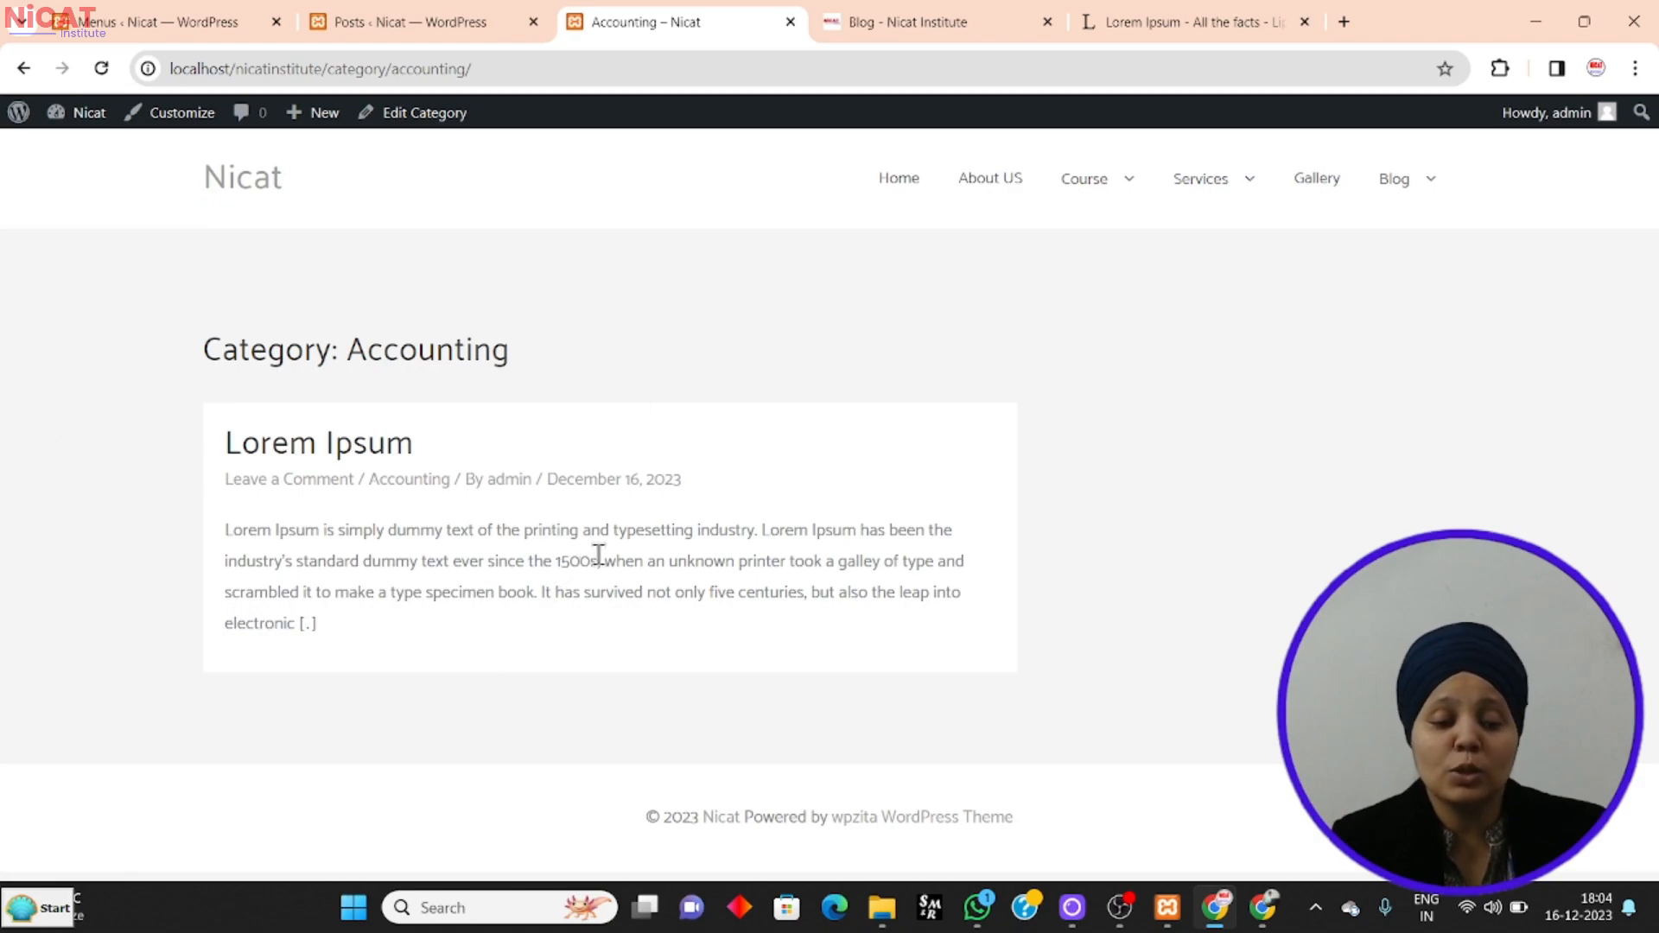